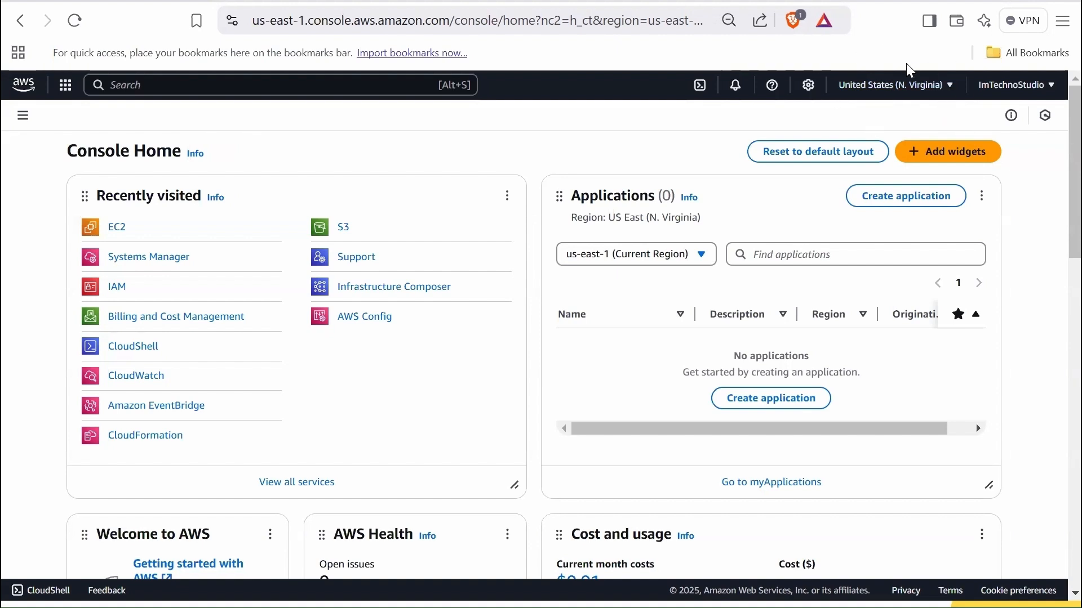
- Open the EC2 service, look over its dashboard, and start launching a new instance from the Instances list
{"action": "left_click", "coordinate": [325, 85]}
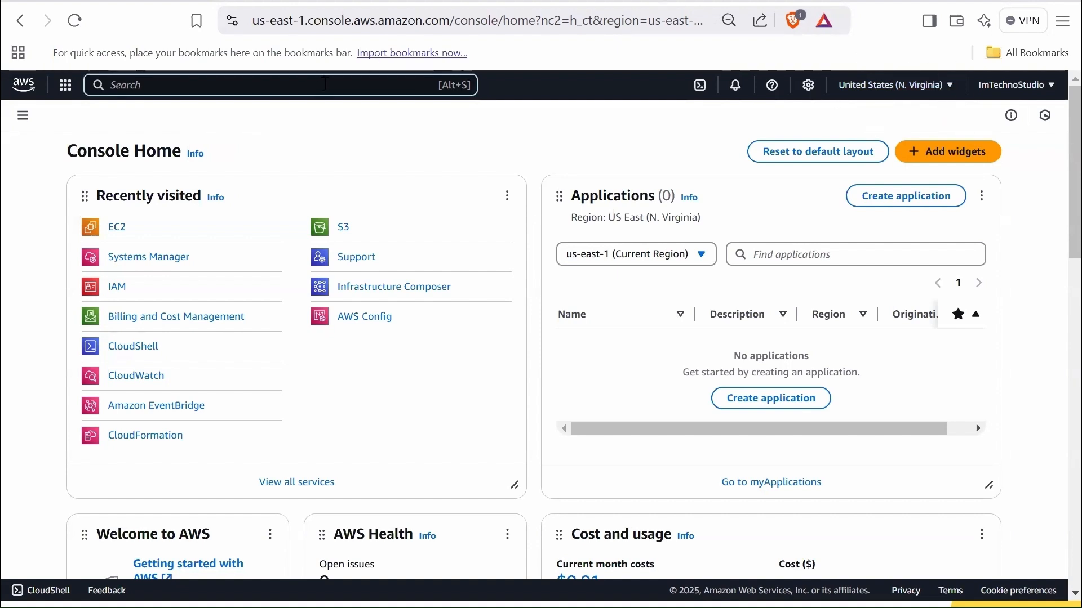
{"action": "type", "text": "ec2"}
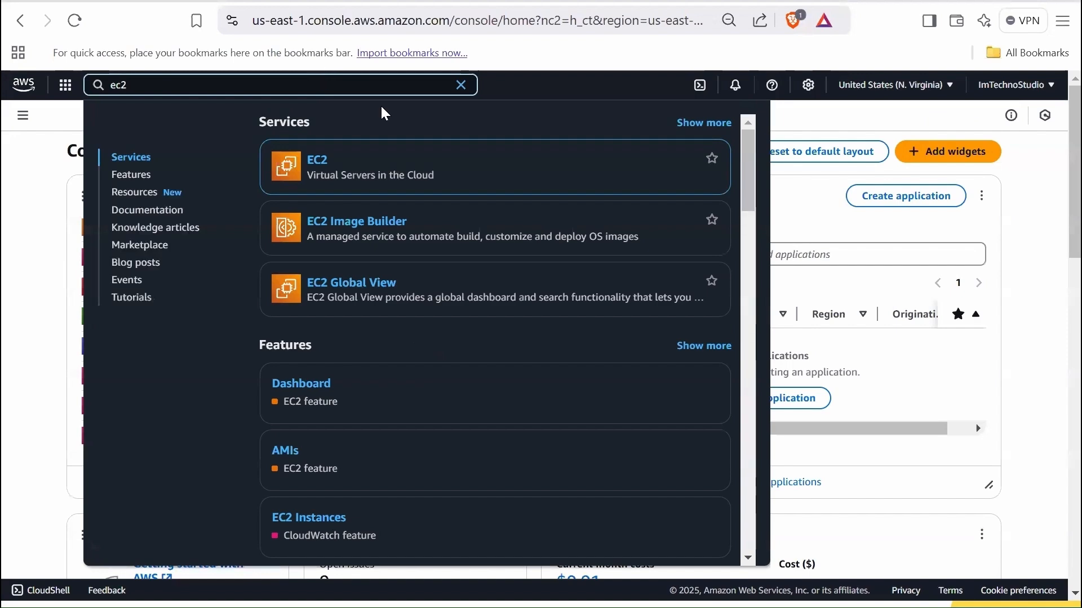
{"action": "left_click", "coordinate": [391, 221]}
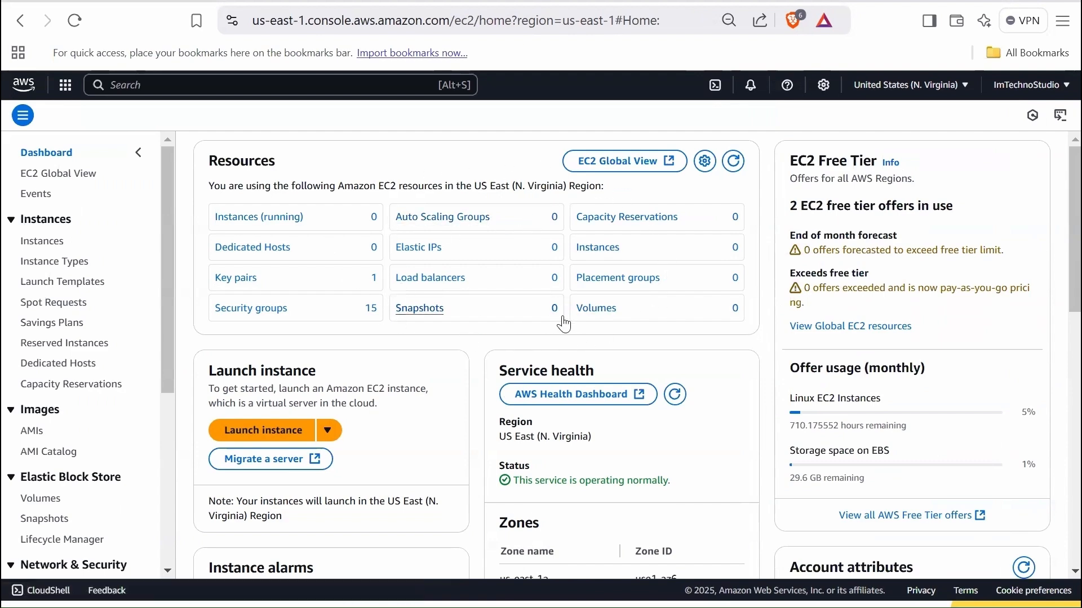
{"action": "scroll", "coordinate": [607, 345], "scroll_direction": "down", "scroll_amount": 4}
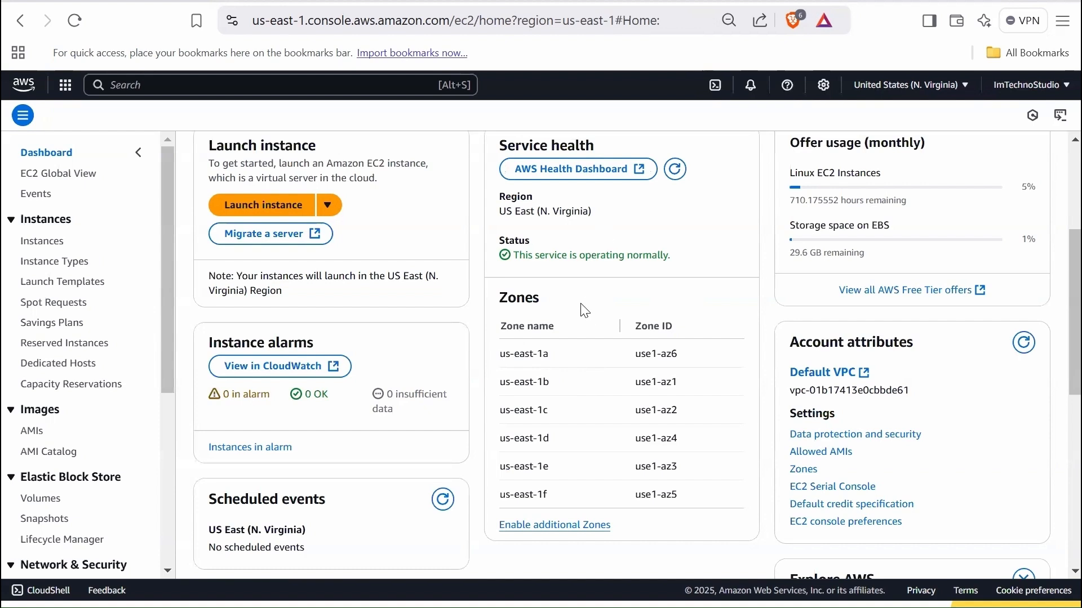
{"action": "scroll", "coordinate": [550, 305], "scroll_direction": "up", "scroll_amount": 4}
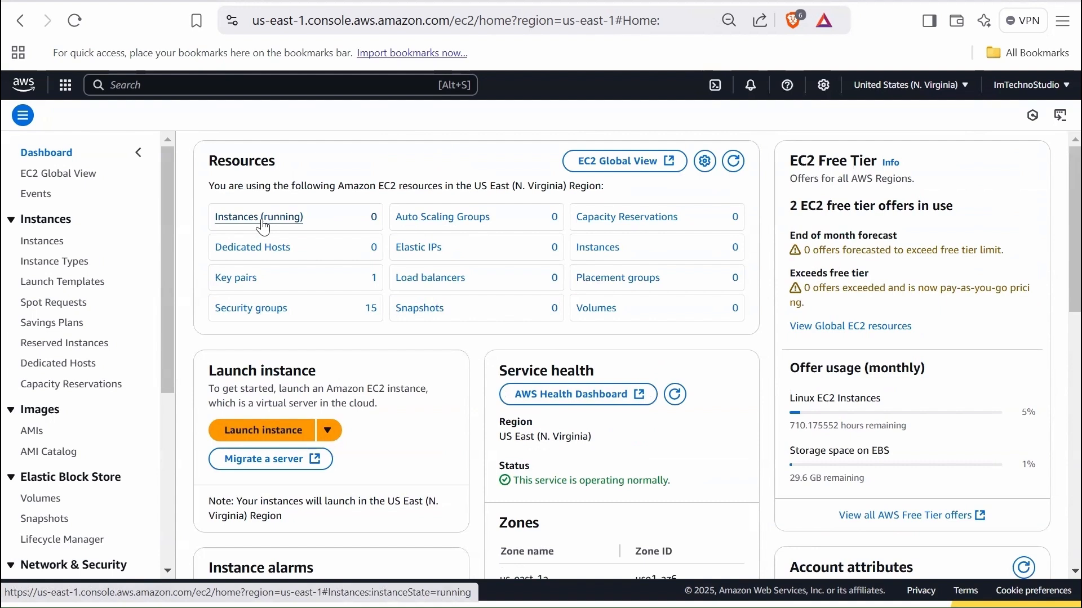
{"action": "left_click", "coordinate": [40, 242]}
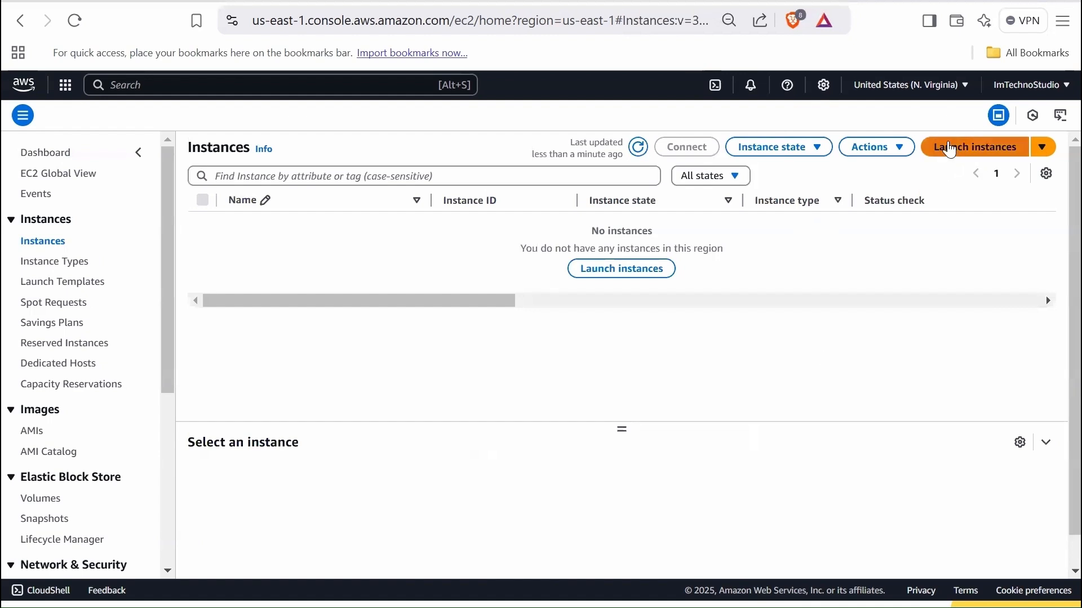
{"action": "left_click", "coordinate": [968, 147]}
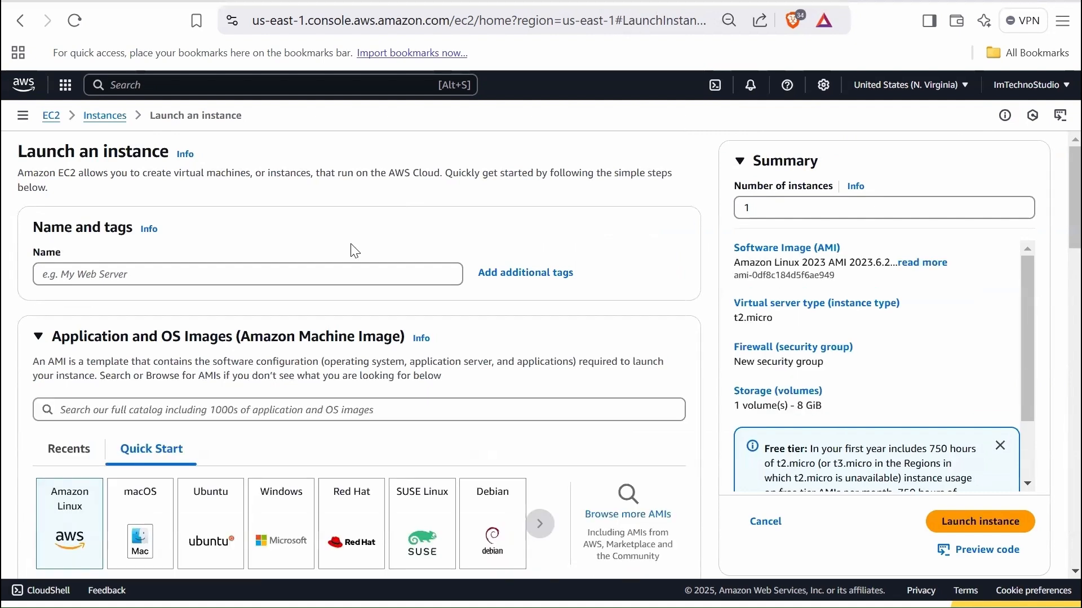
- Name the instance Web Application and show the fields for additional tags
{"action": "left_click", "coordinate": [271, 276]}
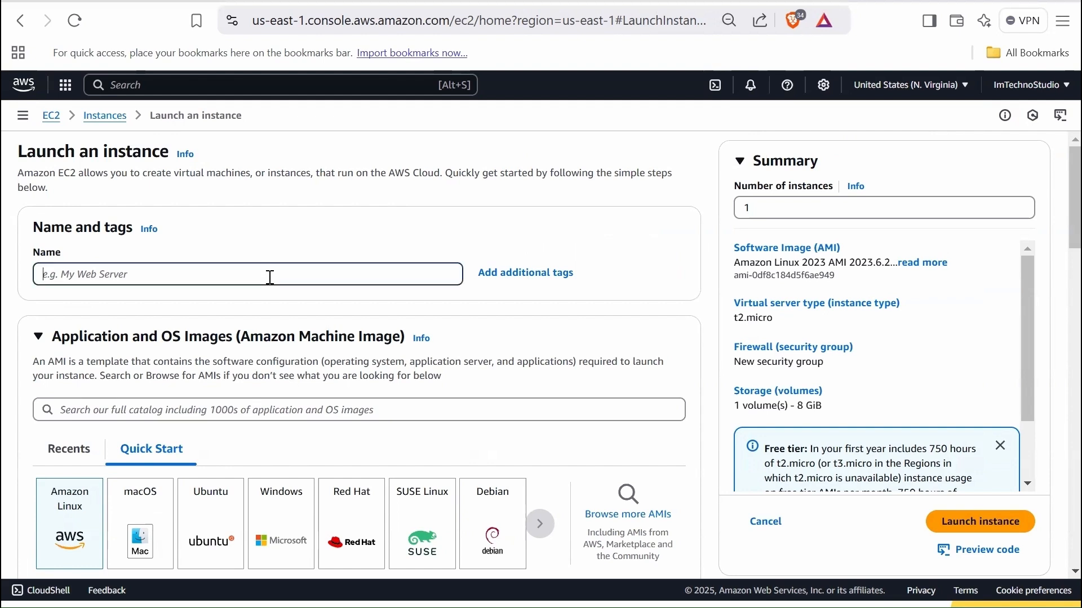
{"action": "type", "text": "Web Application"}
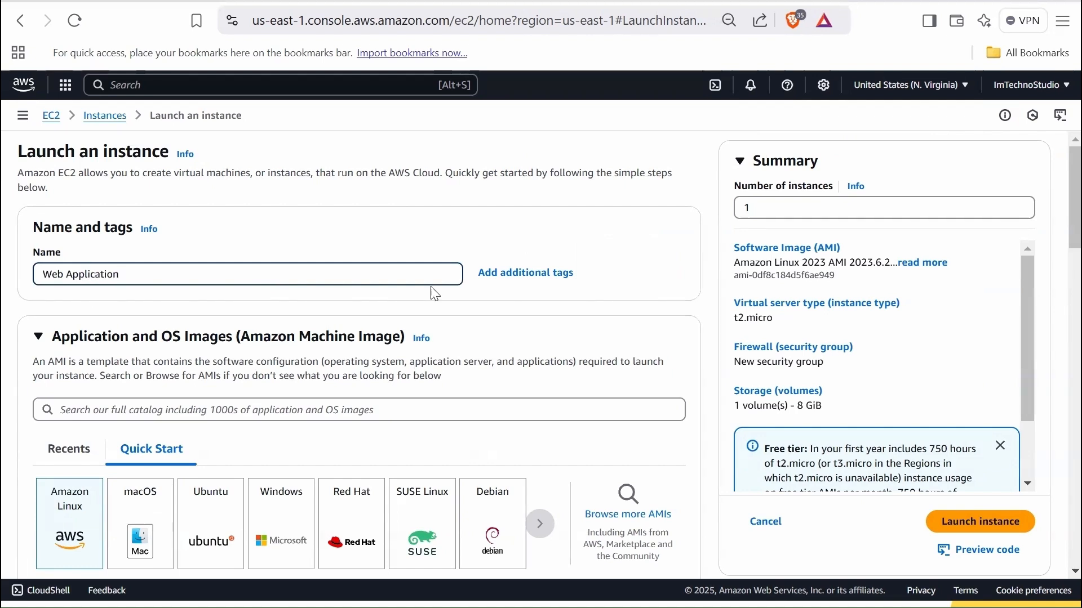
{"action": "left_click", "coordinate": [532, 282]}
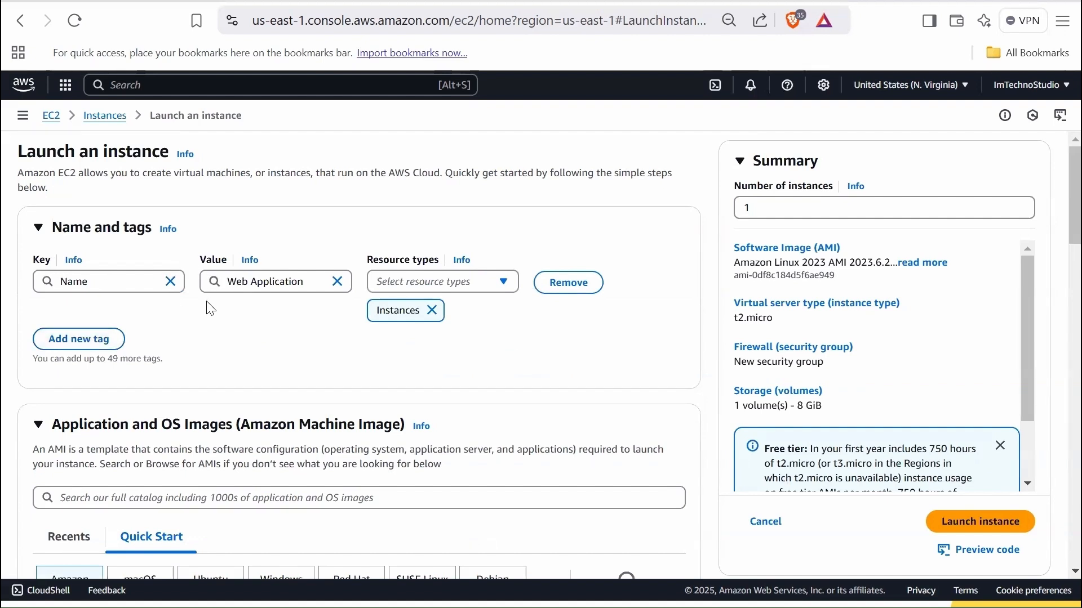
- Add a new instance tag with the key Environment and the value Production
{"action": "left_click", "coordinate": [79, 339]}
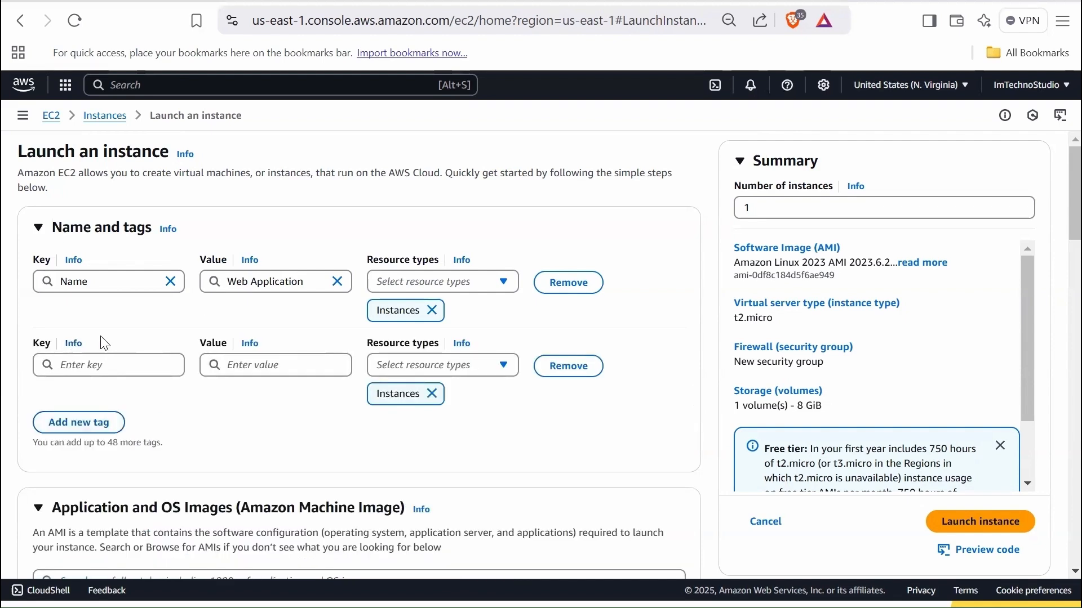
{"action": "left_click", "coordinate": [108, 365]}
{"action": "type", "text": "Environment"}
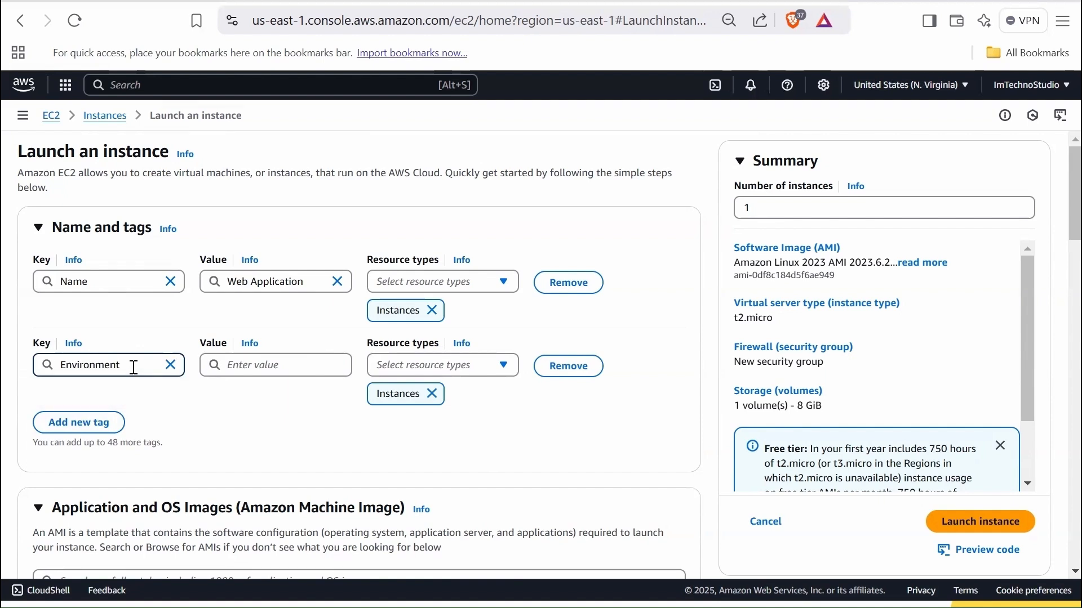
{"action": "left_click", "coordinate": [270, 367]}
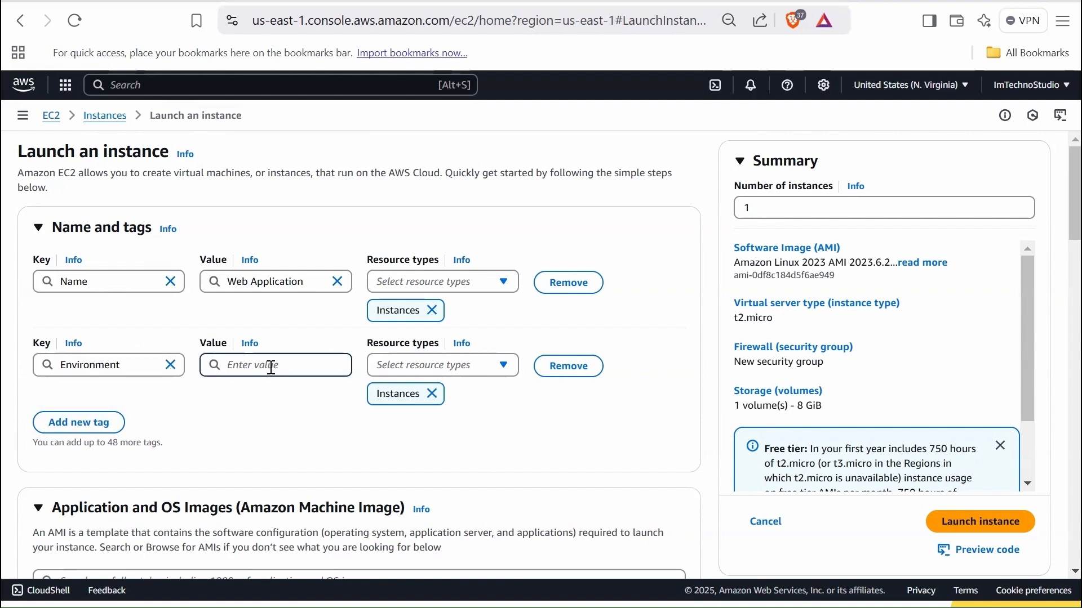
{"action": "type", "text": "Production"}
{"action": "key", "text": "Return"}
- Add another instance tag with the key Employee_id and a sample employee ID as its value
{"action": "left_click", "coordinate": [96, 422]}
{"action": "left_click", "coordinate": [109, 444]}
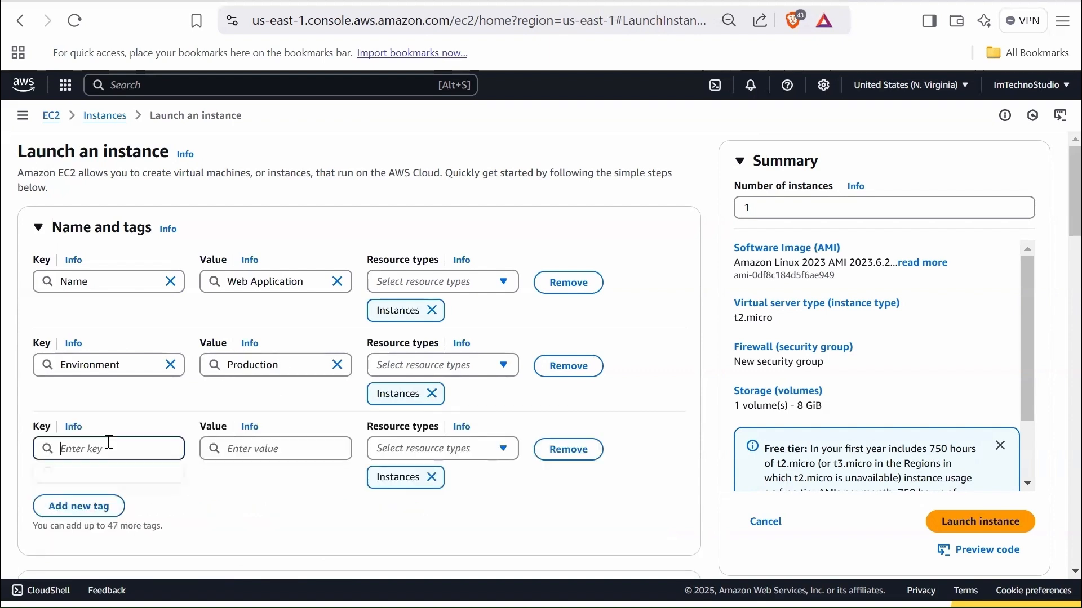
{"action": "type", "text": "Employee_id"}
{"action": "left_click", "coordinate": [261, 449]}
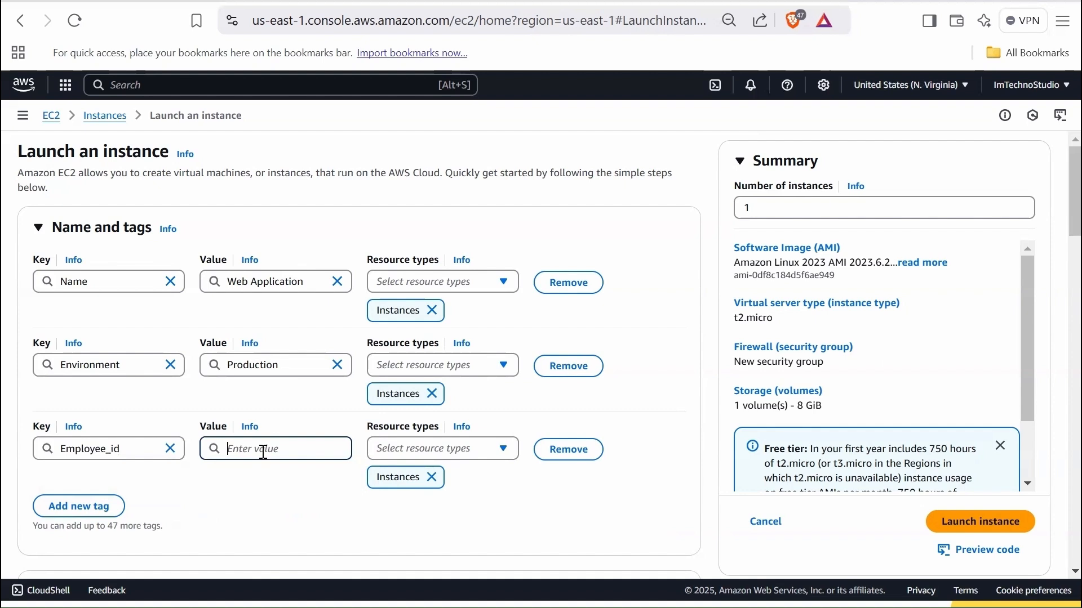
{"action": "type", "text": "id-"}
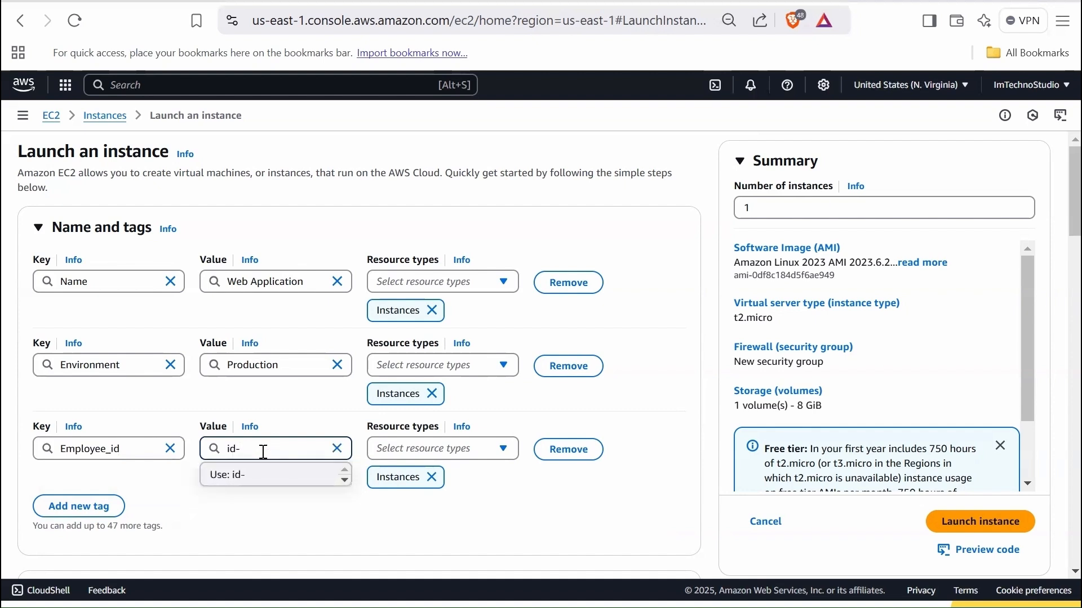
{"action": "type", "text": "1234"}
{"action": "left_click", "coordinate": [257, 475]}
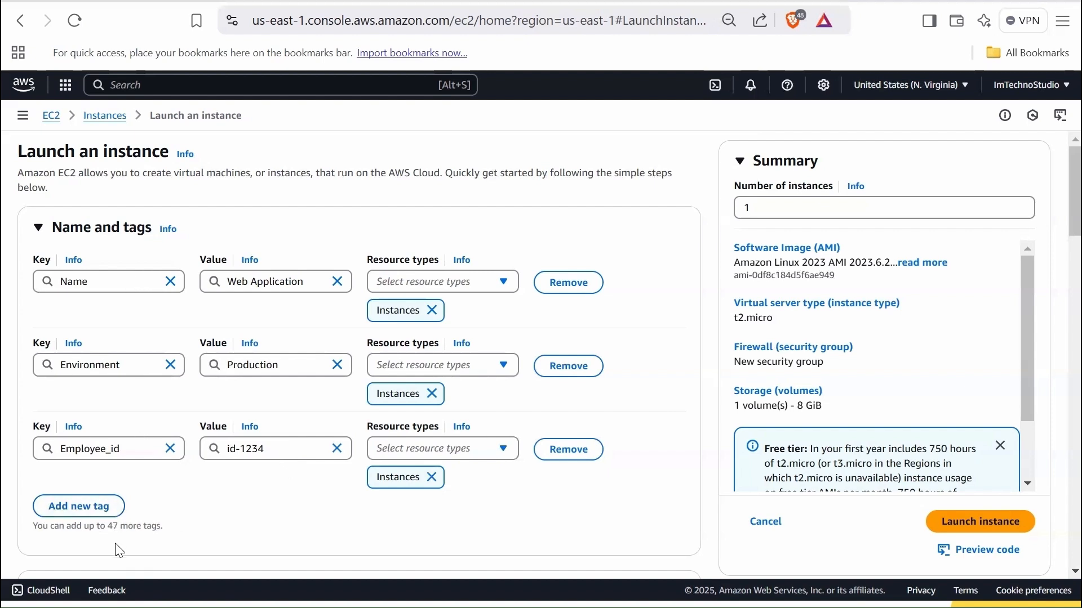
- Remove the Employee_id and Environment tags so that only the Name tag is left
{"action": "double_click", "coordinate": [113, 526]}
{"action": "left_click", "coordinate": [625, 266]}
{"action": "left_click", "coordinate": [570, 452]}
{"action": "left_click", "coordinate": [570, 366]}
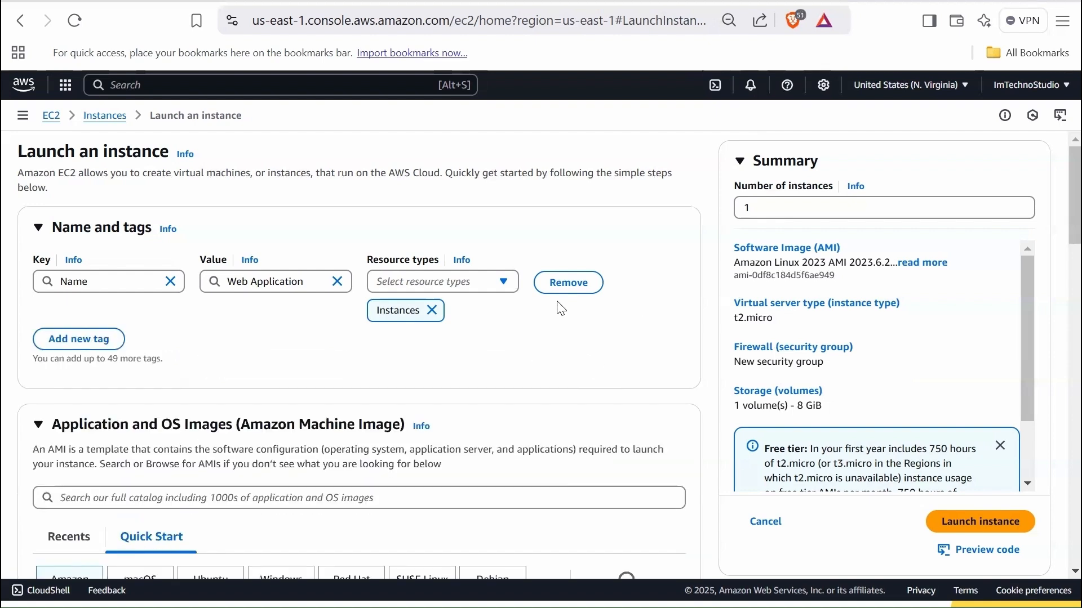
- Change the value of the Name tag to 1st Instance
{"action": "left_click_drag", "start_coordinate": [314, 280], "coordinate": [227, 280]}
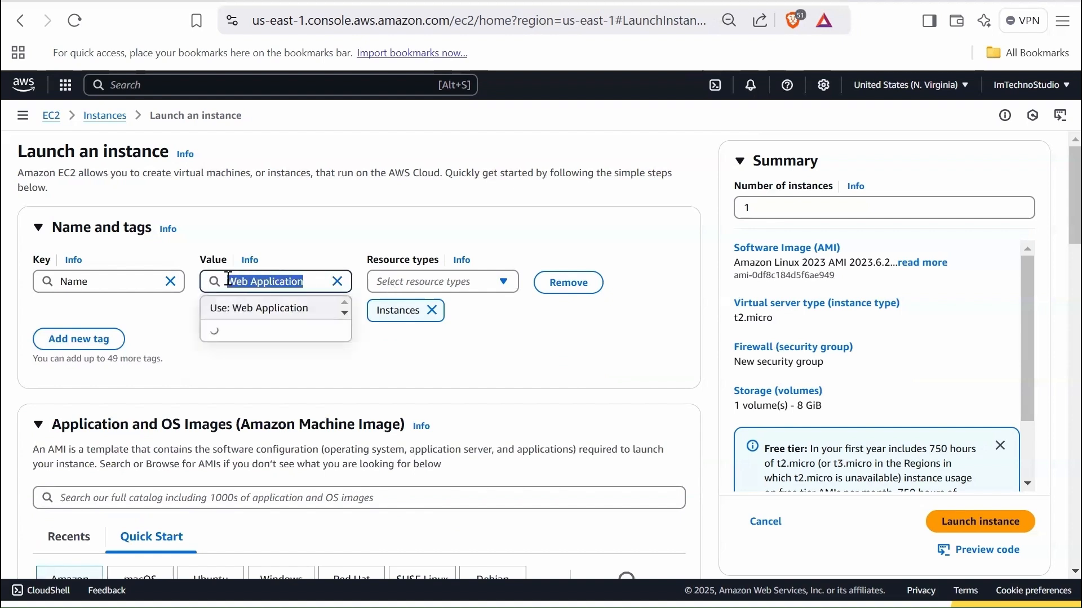
{"action": "type", "text": "1st"}
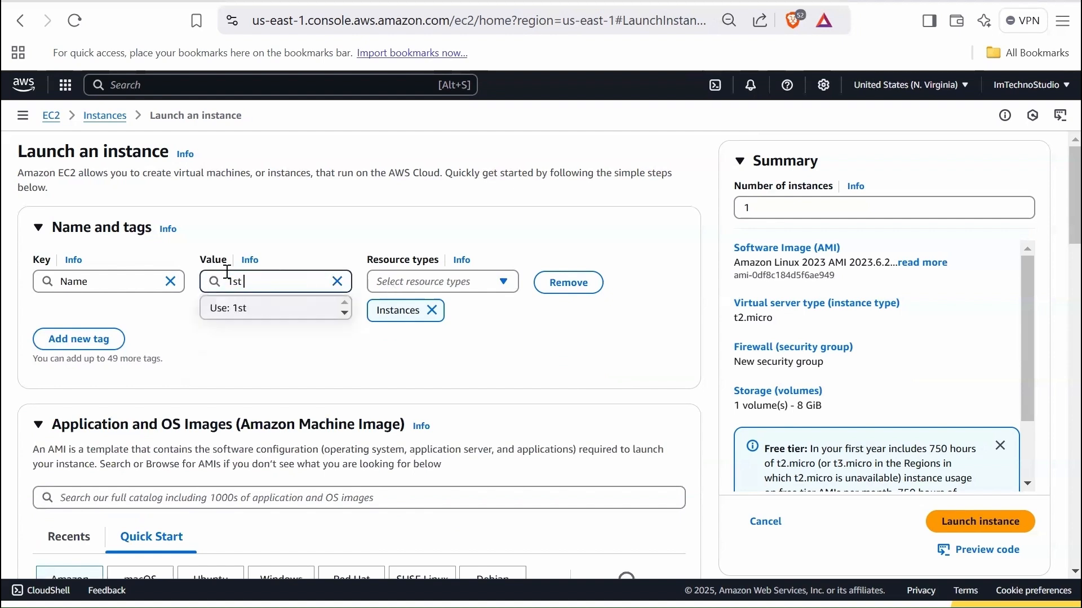
{"action": "type", "text": " Instance"}
{"action": "left_click", "coordinate": [297, 341]}
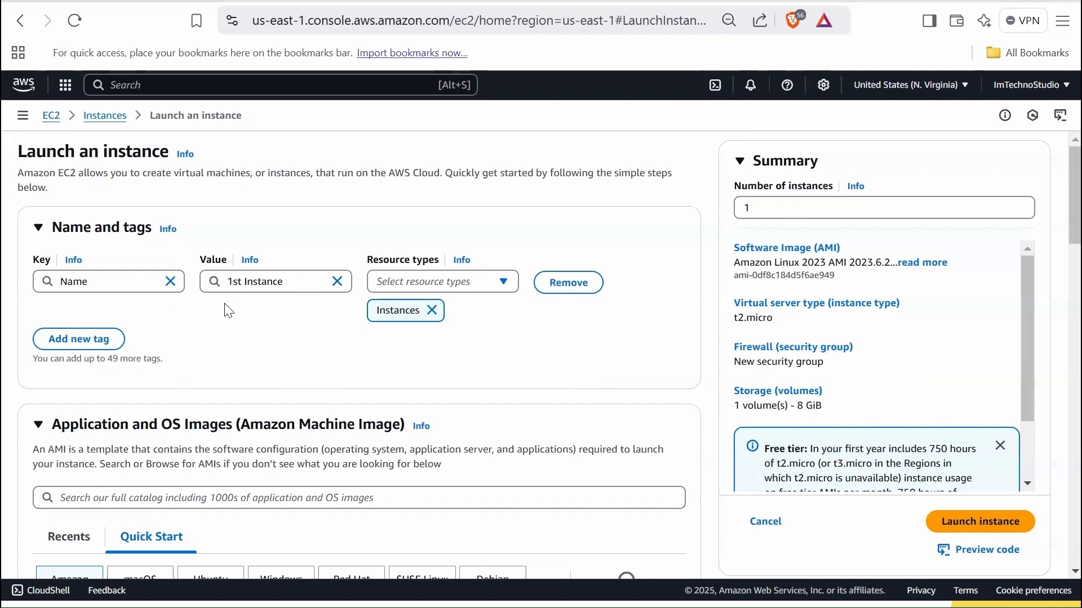
- Add Volumes to the resource types that the Name tag applies to
{"action": "left_click", "coordinate": [433, 292]}
{"action": "left_click", "coordinate": [385, 338]}
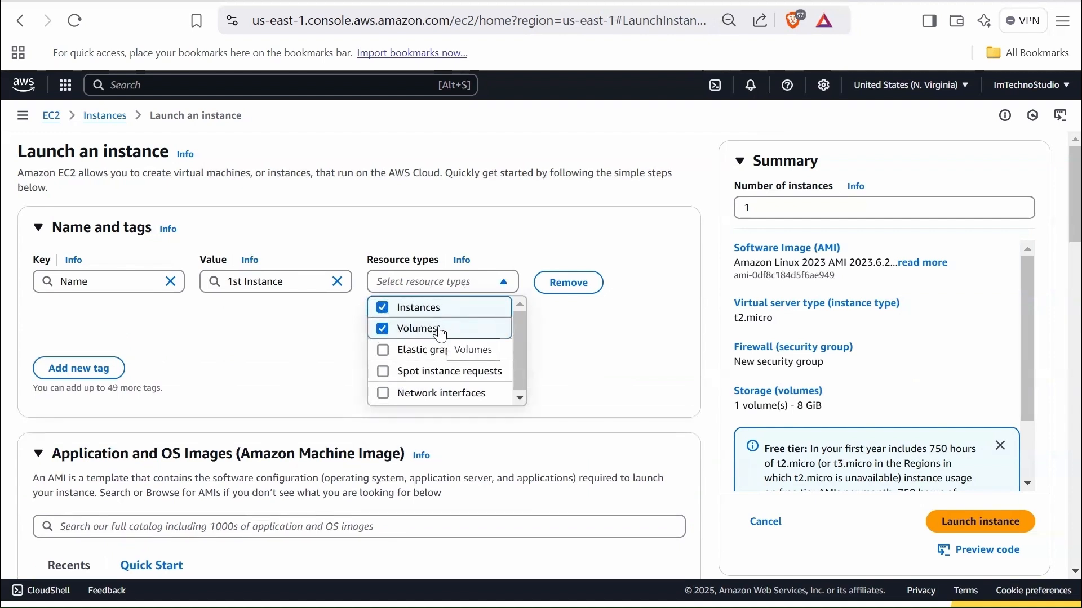
{"action": "left_click", "coordinate": [585, 349]}
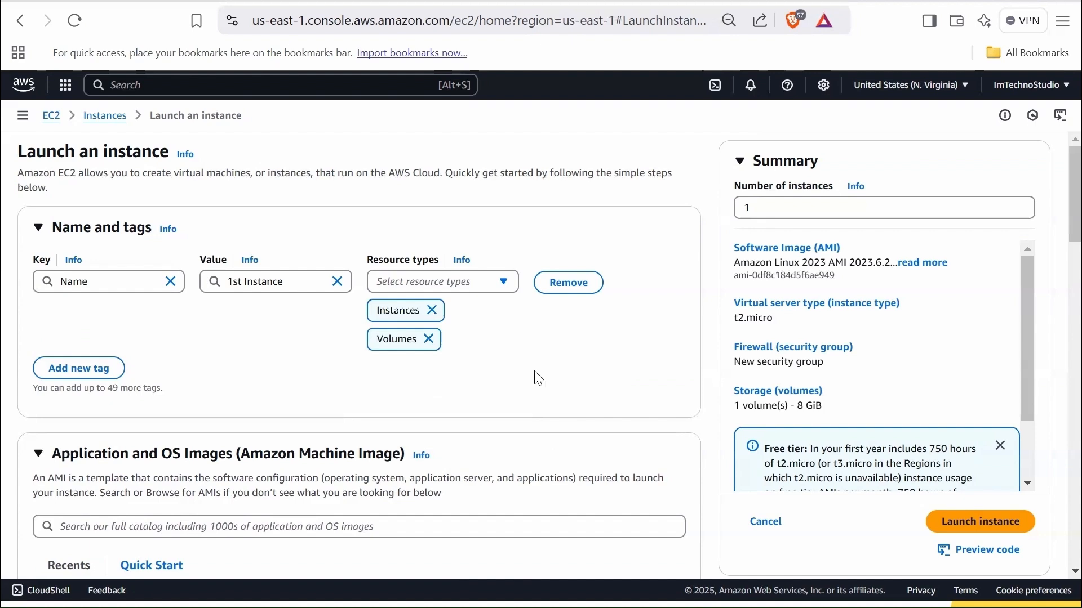
- Look through the Quick Start operating system images available for the instance
{"action": "scroll", "coordinate": [522, 399], "scroll_direction": "down", "scroll_amount": 4}
{"action": "scroll", "coordinate": [389, 252], "scroll_direction": "down", "scroll_amount": 1}
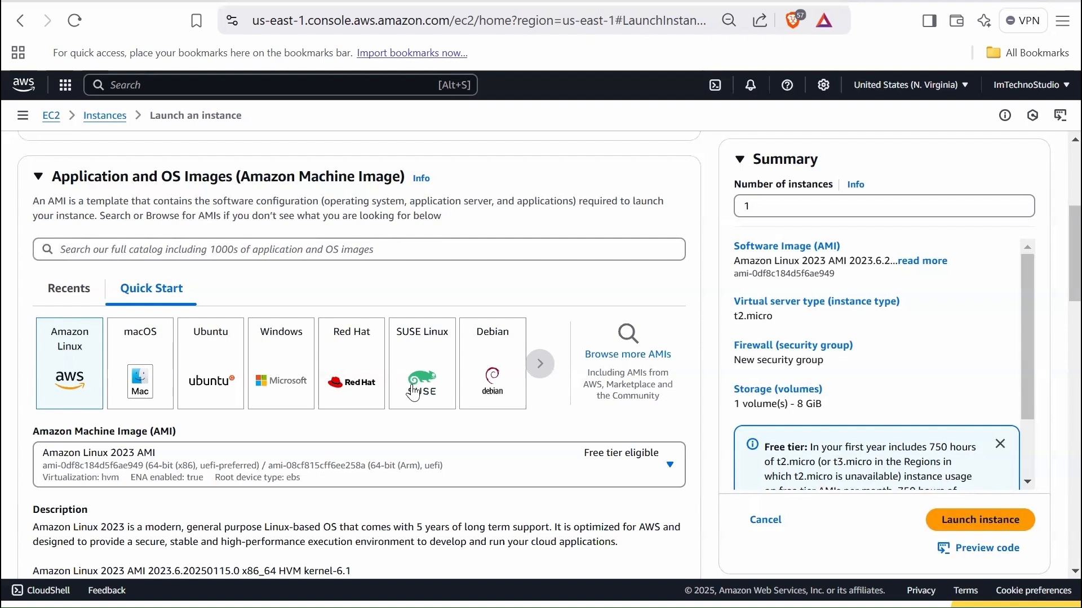
{"action": "scroll", "coordinate": [414, 393], "scroll_direction": "down", "scroll_amount": 1}
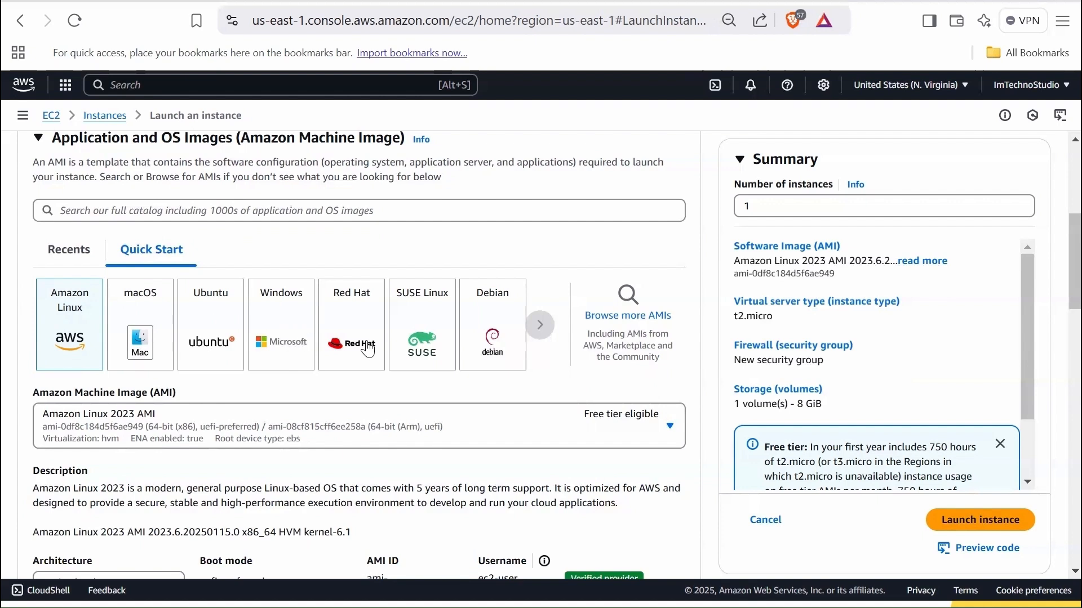
{"action": "left_click", "coordinate": [540, 325]}
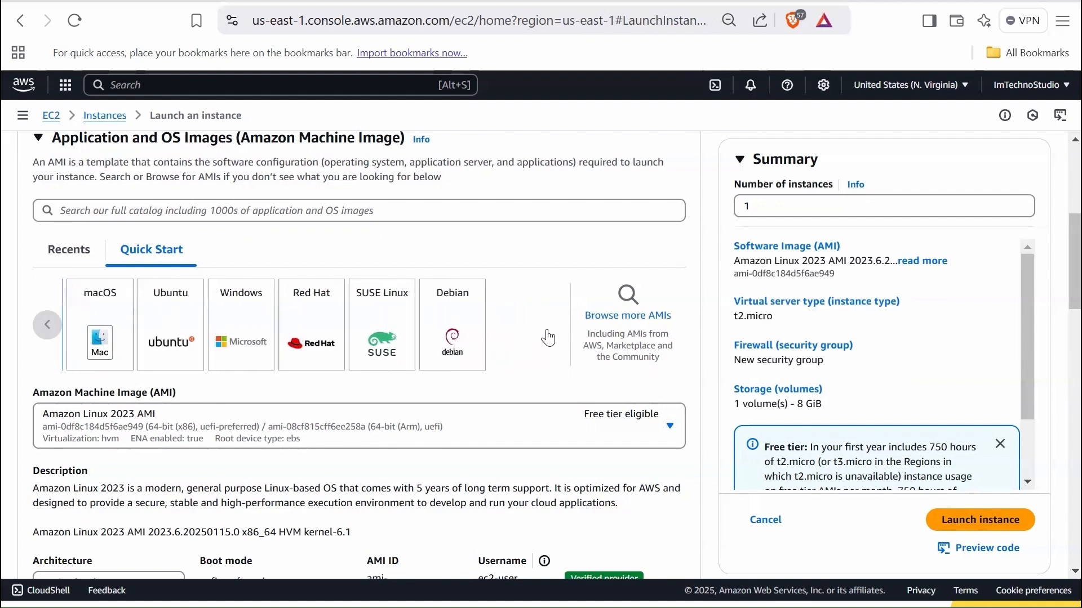
- Open the full AMI catalog and examine its Quick Start, My AMIs, AWS Marketplace and Community AMIs categories
{"action": "left_click", "coordinate": [628, 316]}
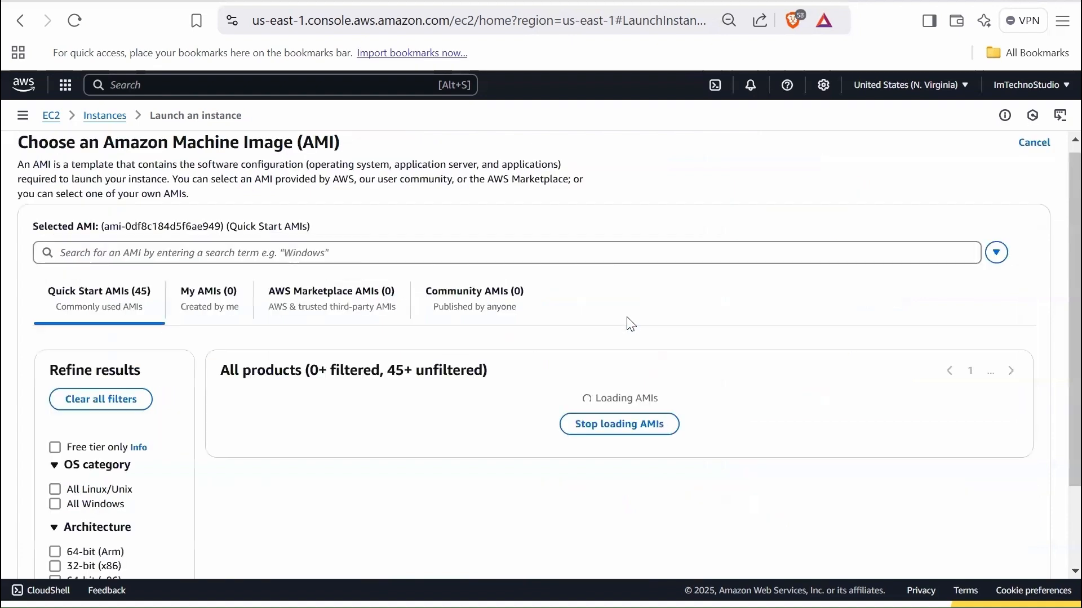
{"action": "scroll", "coordinate": [231, 370], "scroll_direction": "down", "scroll_amount": 1}
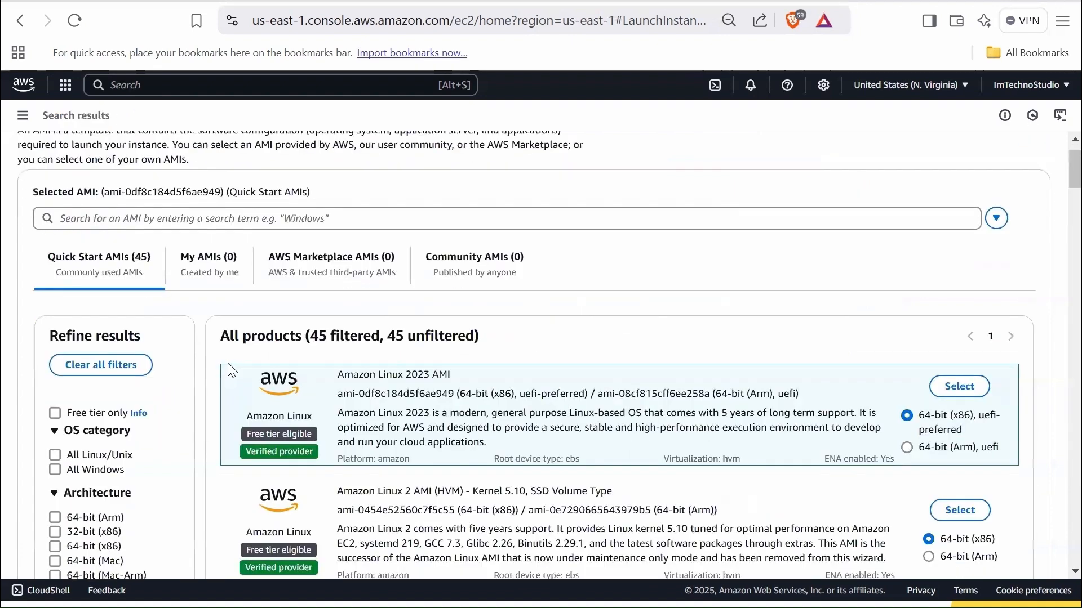
{"action": "scroll", "coordinate": [105, 403], "scroll_direction": "down", "scroll_amount": 2}
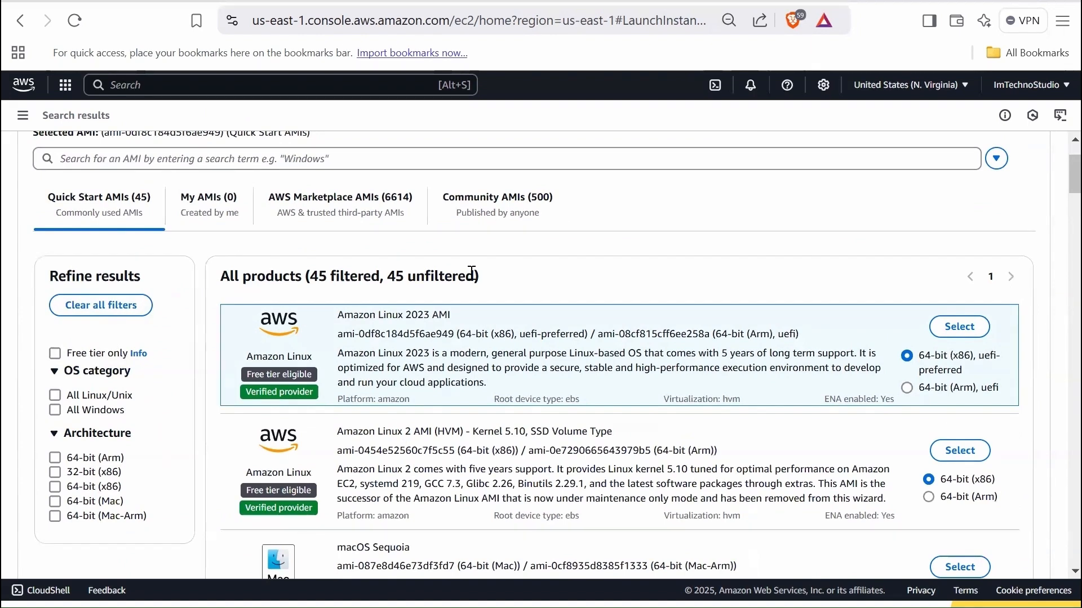
{"action": "left_click", "coordinate": [208, 205]}
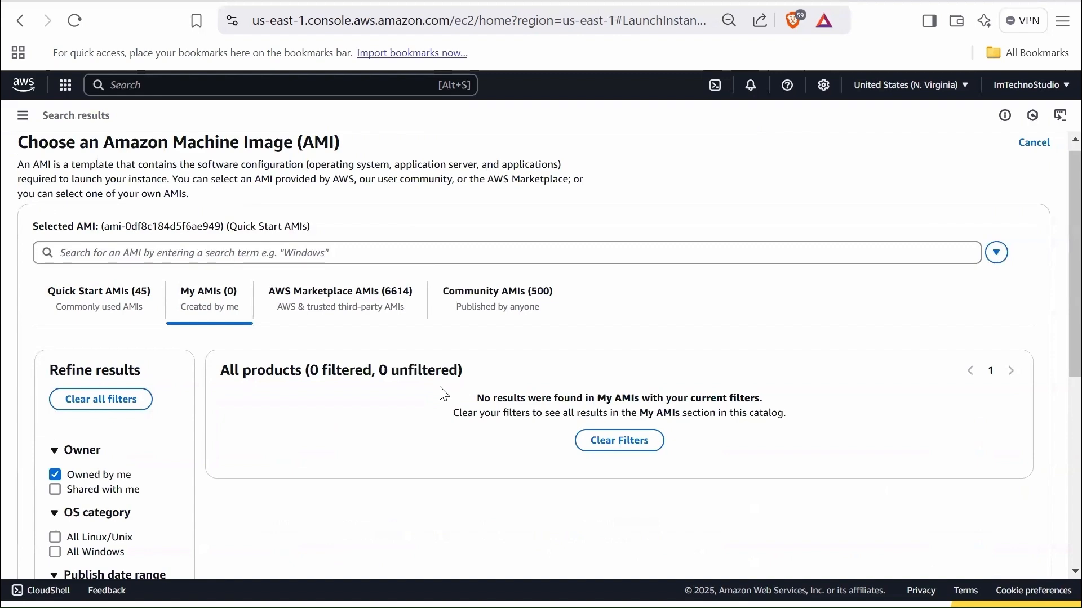
{"action": "left_click", "coordinate": [337, 303]}
{"action": "scroll", "coordinate": [512, 398], "scroll_direction": "down", "scroll_amount": 2}
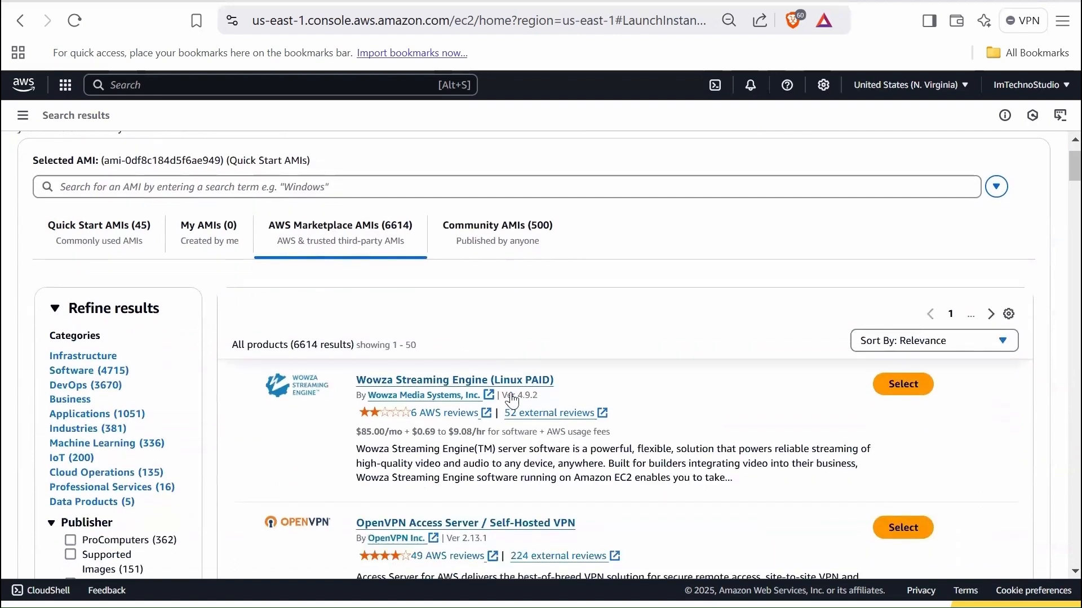
{"action": "scroll", "coordinate": [515, 395], "scroll_direction": "down", "scroll_amount": 1}
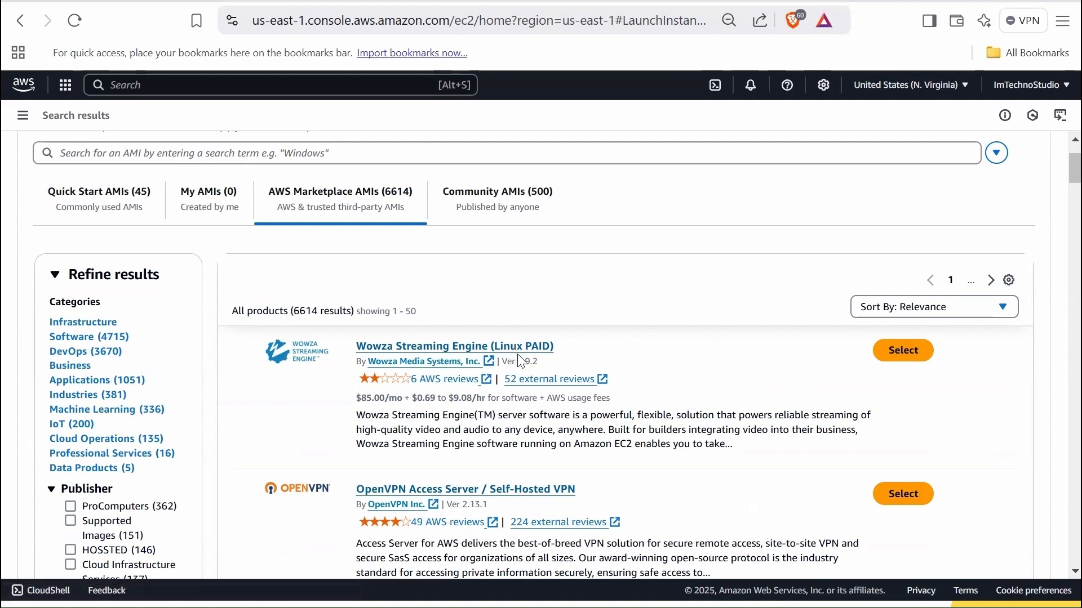
{"action": "scroll", "coordinate": [530, 356], "scroll_direction": "down", "scroll_amount": 2}
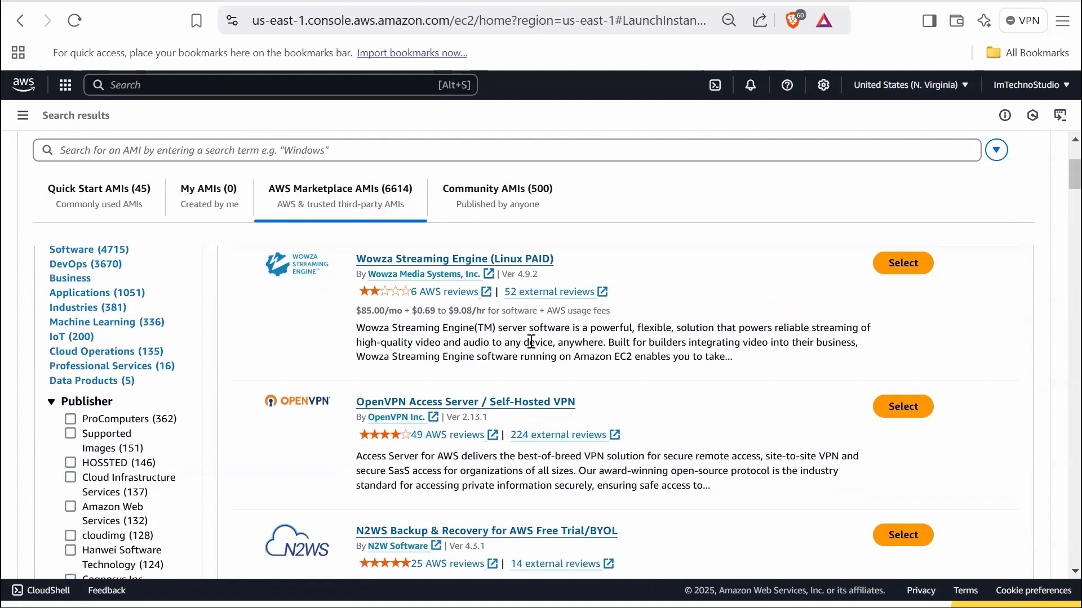
{"action": "left_click", "coordinate": [495, 197]}
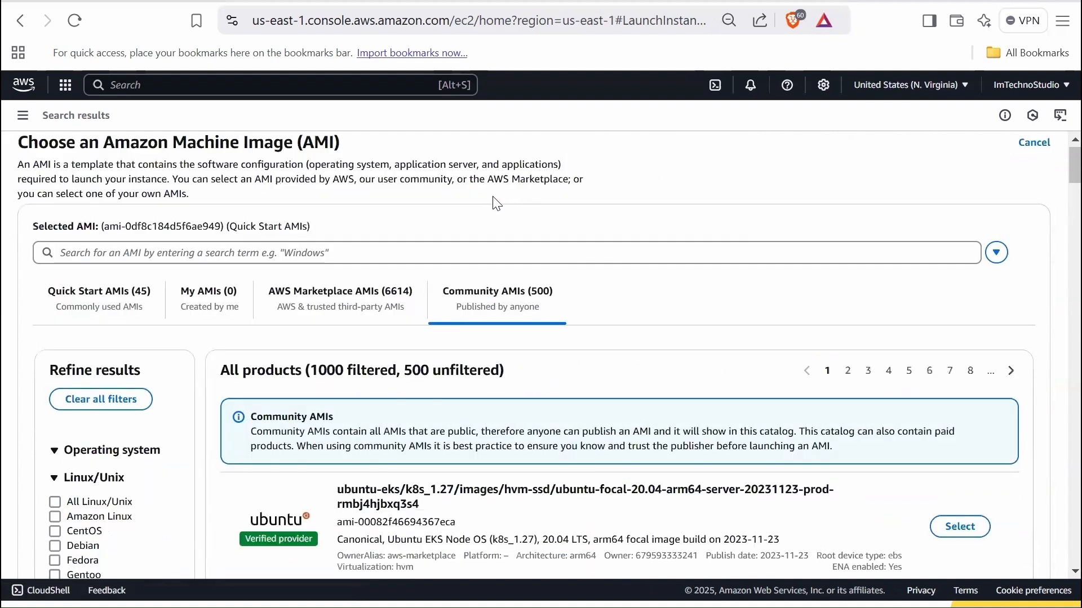
{"action": "scroll", "coordinate": [544, 369], "scroll_direction": "down", "scroll_amount": 2}
{"action": "scroll", "coordinate": [524, 372], "scroll_direction": "down", "scroll_amount": 6}
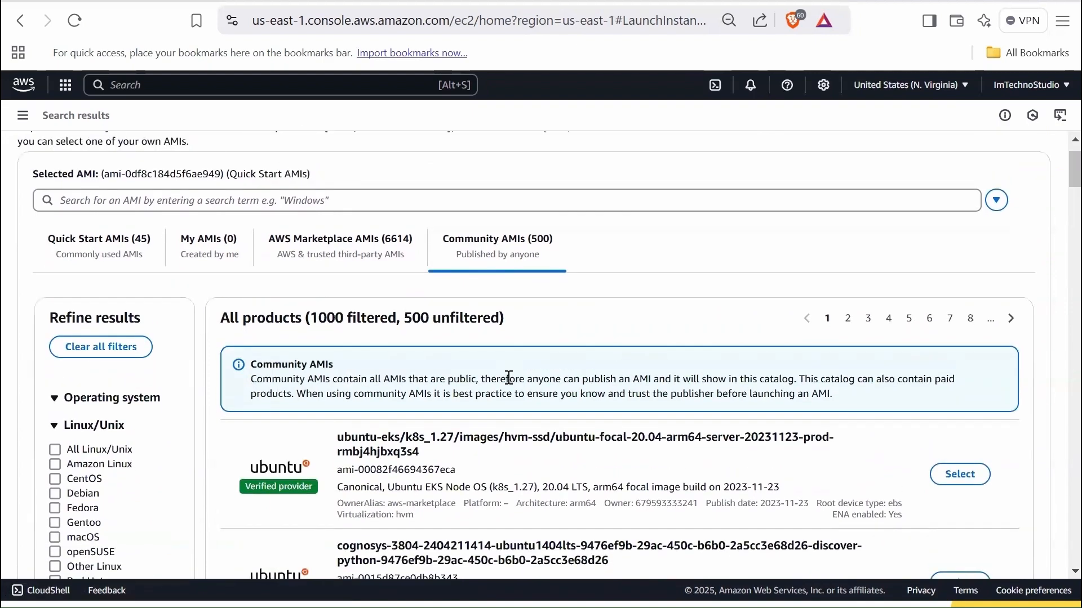
- Look through the images published in the Community AMIs category
{"action": "scroll", "coordinate": [507, 376], "scroll_direction": "down", "scroll_amount": 5}
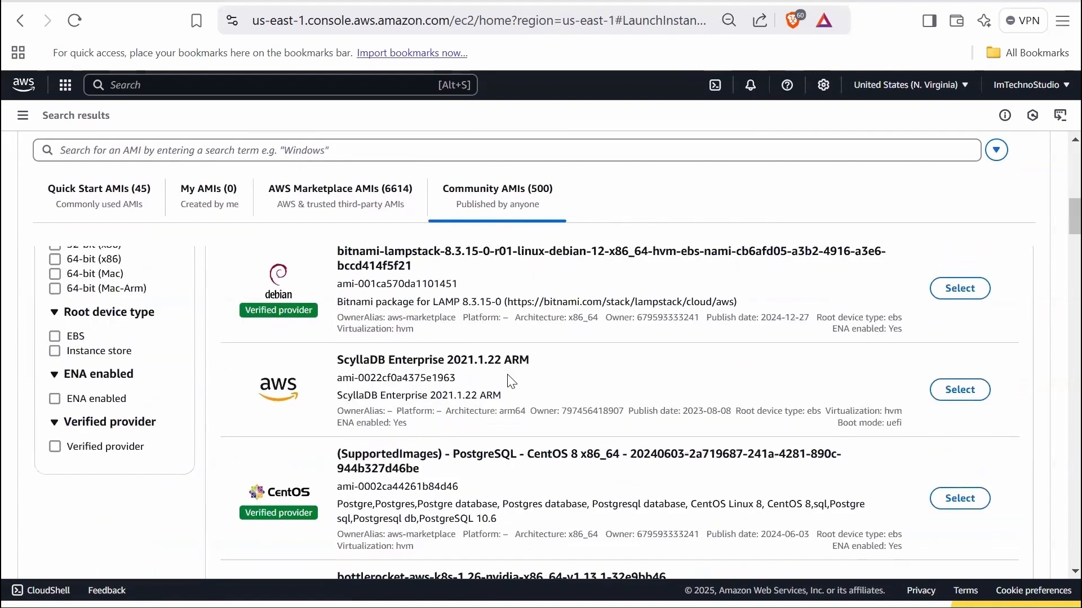
{"action": "scroll", "coordinate": [524, 350], "scroll_direction": "down", "scroll_amount": 3}
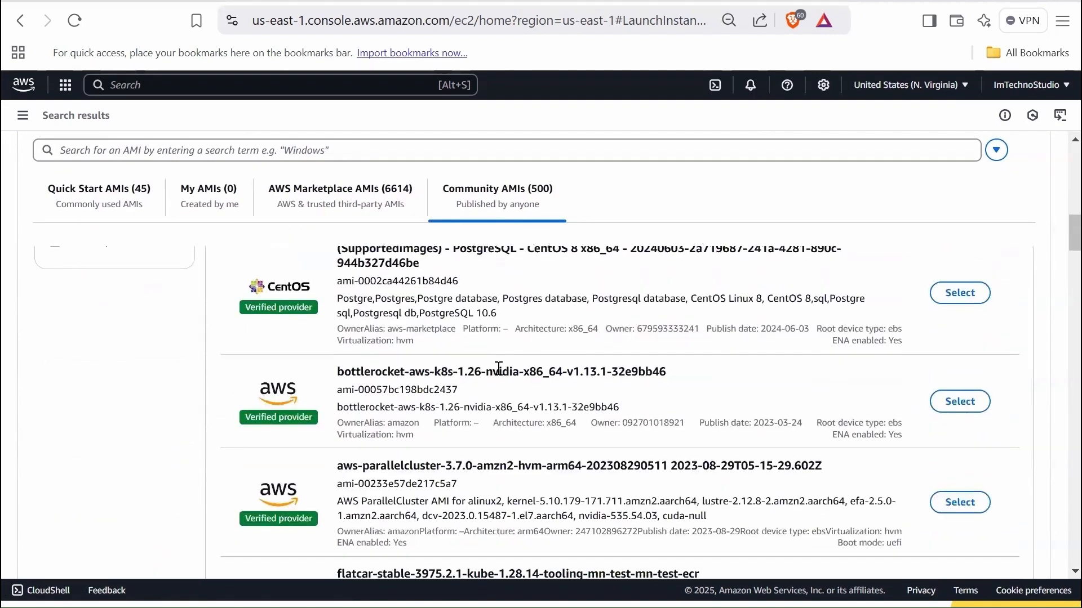
{"action": "scroll", "coordinate": [498, 367], "scroll_direction": "up", "scroll_amount": 10}
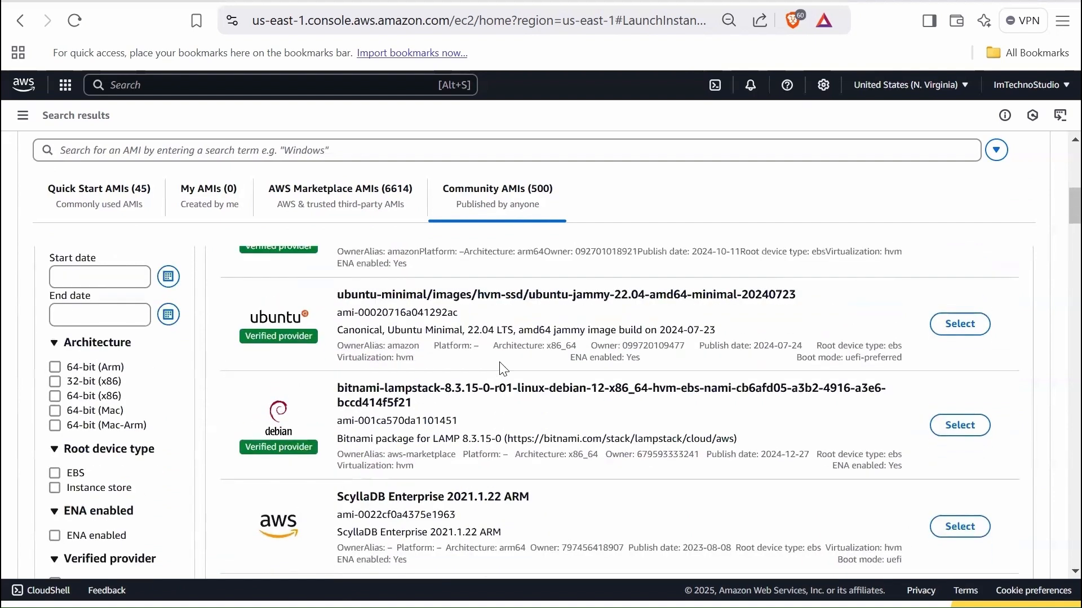
{"action": "scroll", "coordinate": [498, 369], "scroll_direction": "up", "scroll_amount": 5}
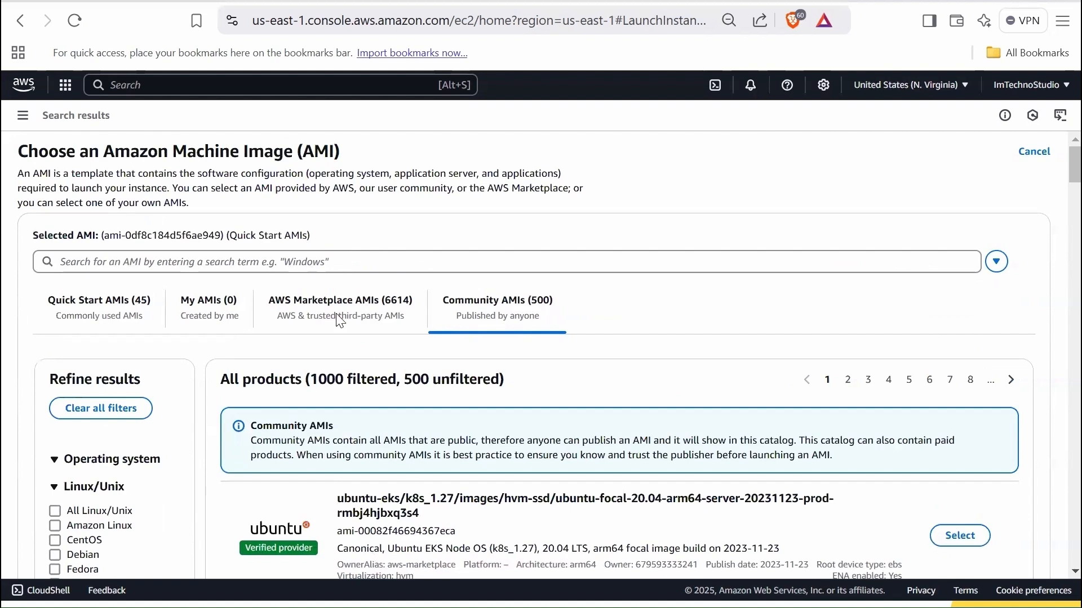
- Search the AMI catalog for kubernetes and examine the matching Community AMIs, including their verified provider labels
{"action": "left_click", "coordinate": [331, 265]}
{"action": "type", "text": "k"}
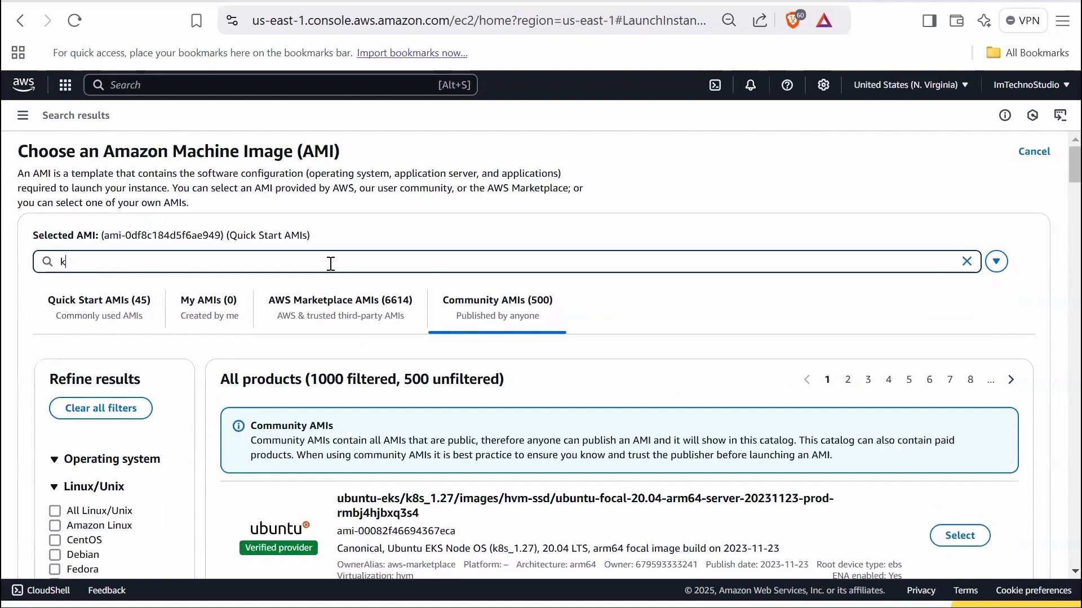
{"action": "type", "text": "ubernetes"}
{"action": "key", "text": "Return"}
{"action": "scroll", "coordinate": [384, 421], "scroll_direction": "down", "scroll_amount": 2}
{"action": "scroll", "coordinate": [385, 422], "scroll_direction": "down", "scroll_amount": 3}
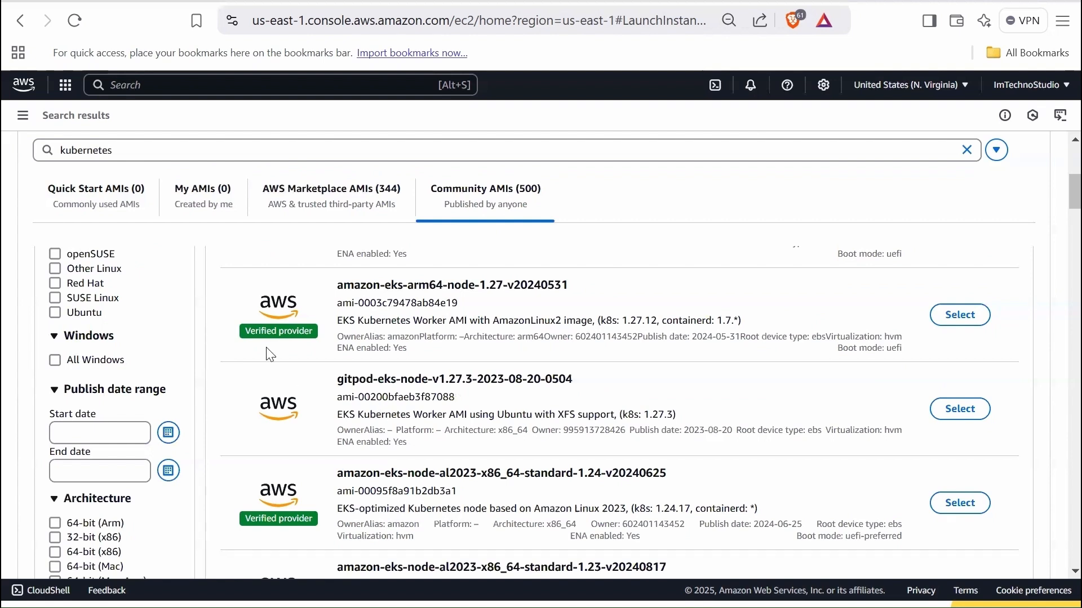
{"action": "left_click_drag", "start_coordinate": [259, 332], "coordinate": [298, 333]}
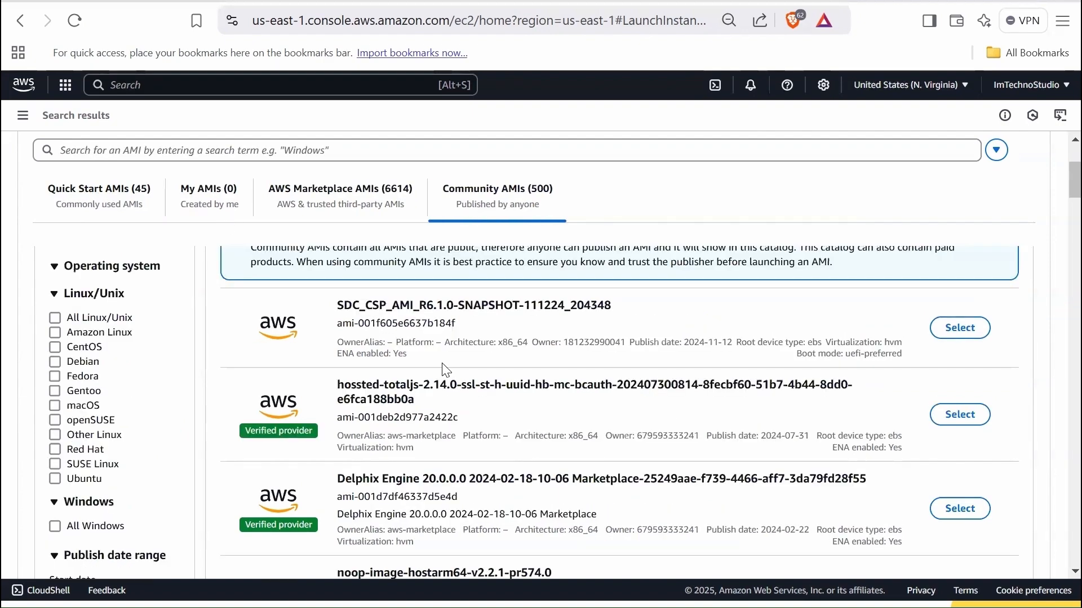
- Review the Quick Start AMIs and select the 64-bit (x86) Amazon Linux 2 AMI (HVM) - Kernel 5.10, SSD Volume Type
{"action": "left_click", "coordinate": [106, 197]}
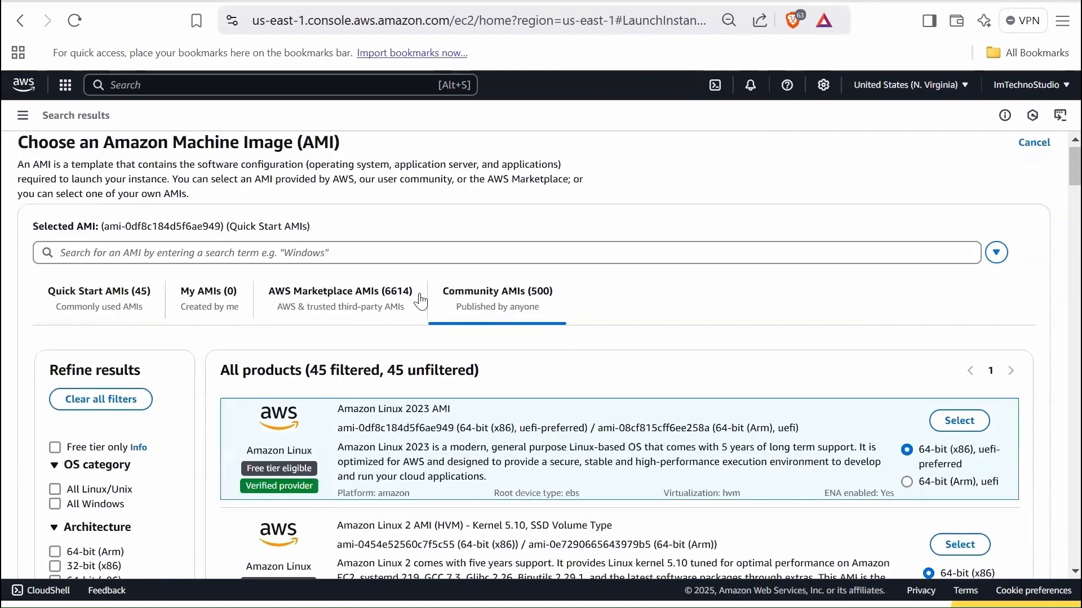
{"action": "scroll", "coordinate": [276, 422], "scroll_direction": "down", "scroll_amount": 6}
{"action": "scroll", "coordinate": [277, 502], "scroll_direction": "down", "scroll_amount": 10}
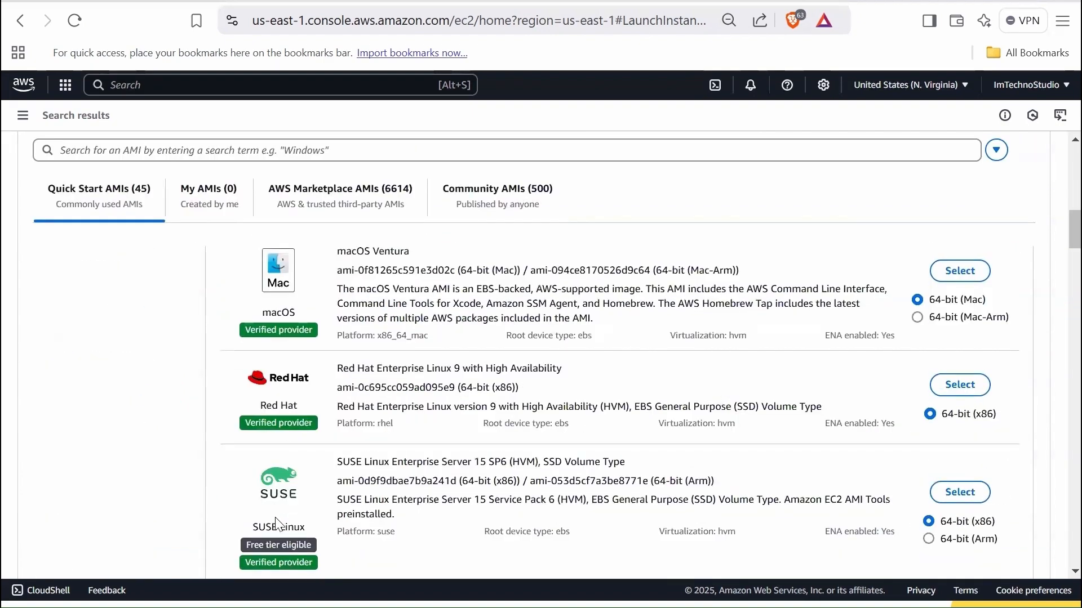
{"action": "scroll", "coordinate": [280, 482], "scroll_direction": "up", "scroll_amount": 20}
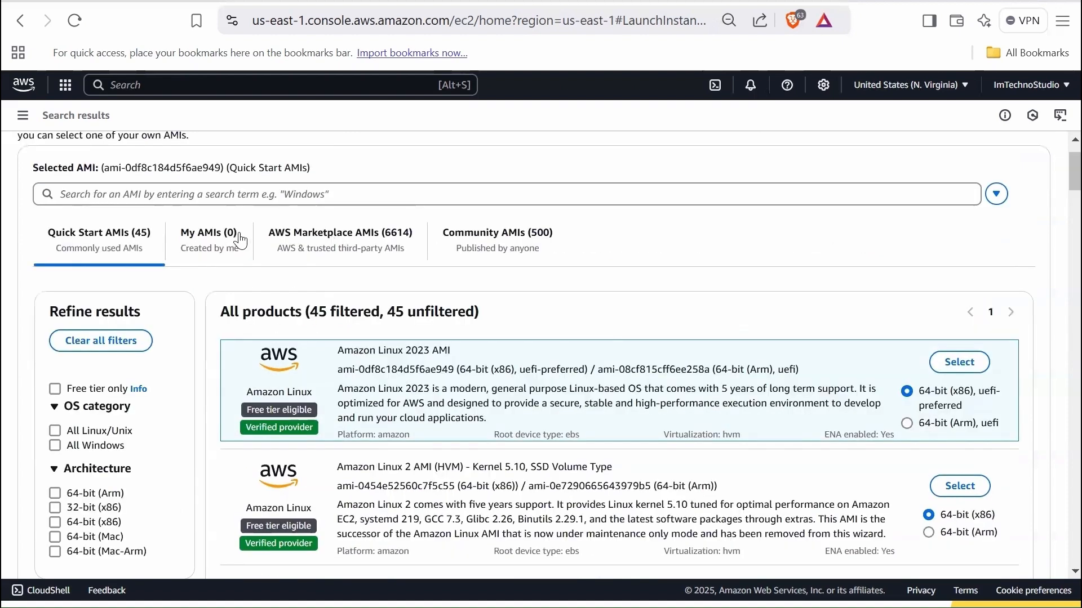
{"action": "scroll", "coordinate": [546, 434], "scroll_direction": "down", "scroll_amount": 1}
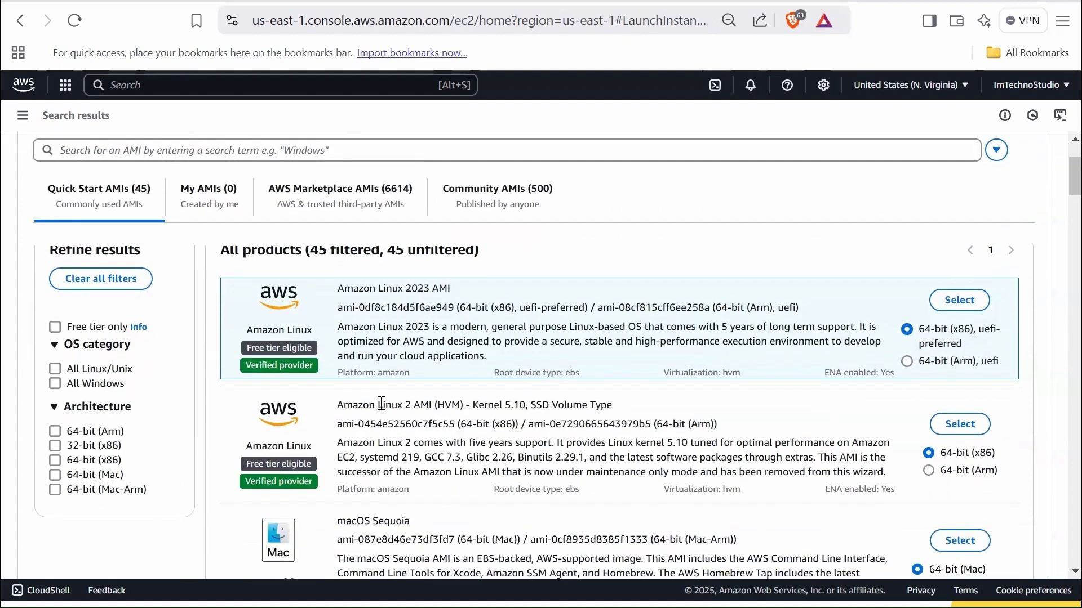
{"action": "left_click_drag", "start_coordinate": [378, 405], "coordinate": [423, 405]}
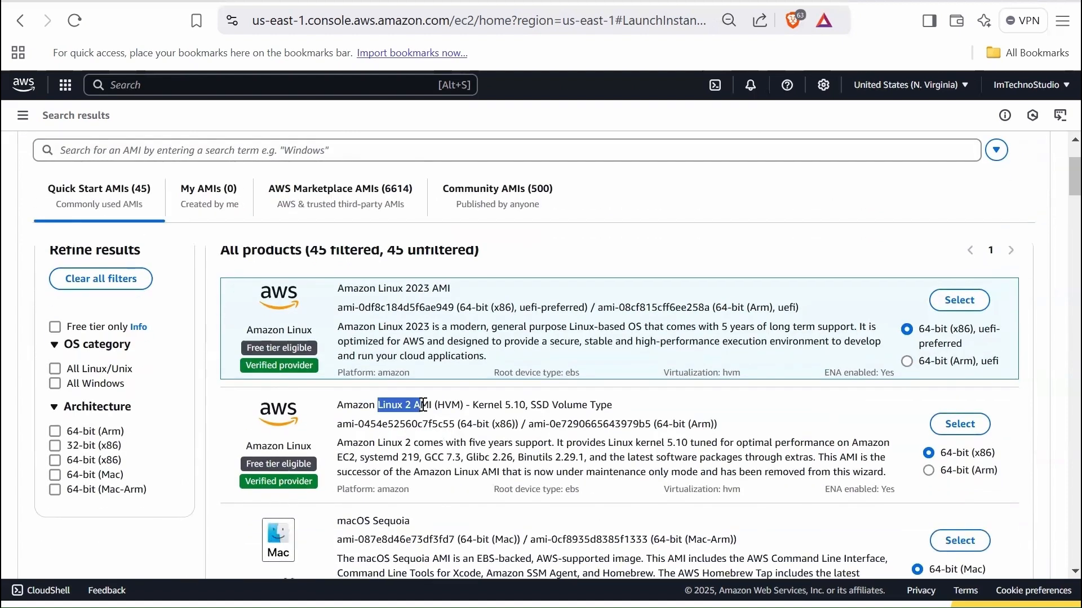
{"action": "left_click", "coordinate": [962, 433]}
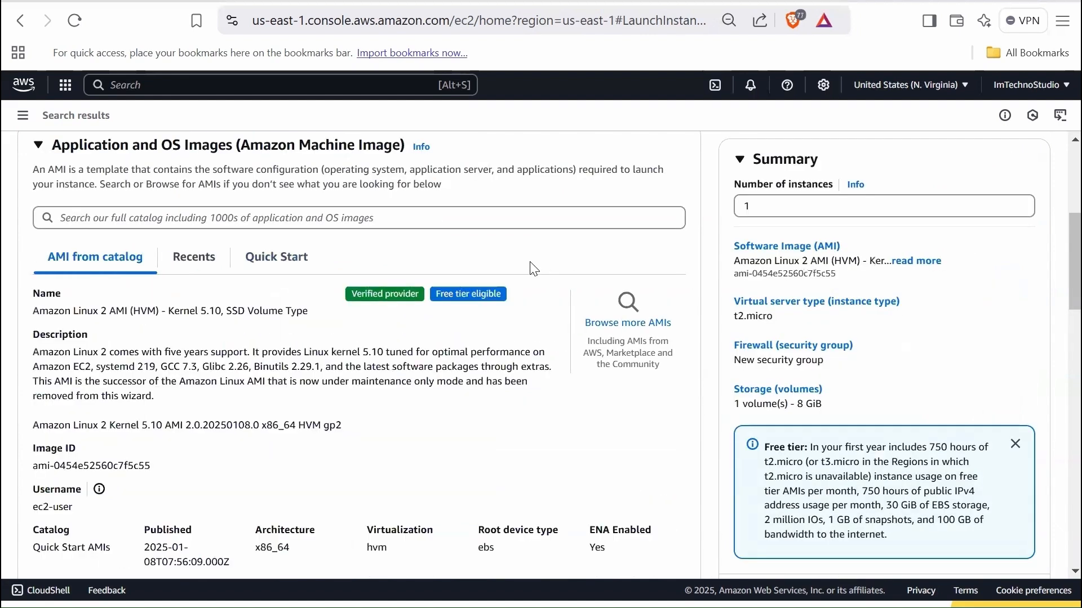
- Open the comparison of available instance types for the instance
{"action": "scroll", "coordinate": [476, 404], "scroll_direction": "down", "scroll_amount": 7}
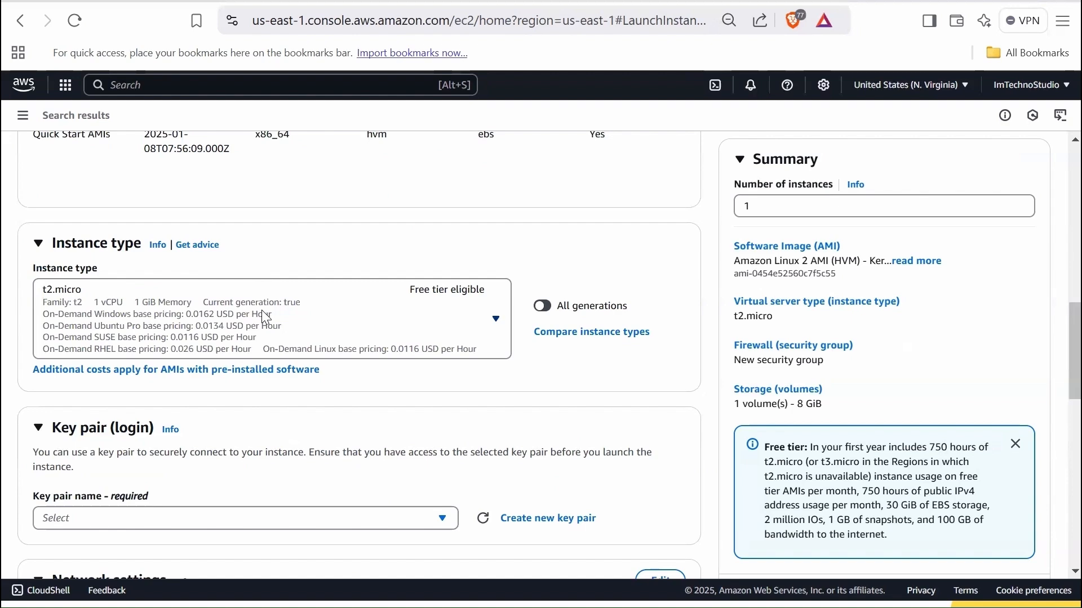
{"action": "left_click", "coordinate": [599, 334]}
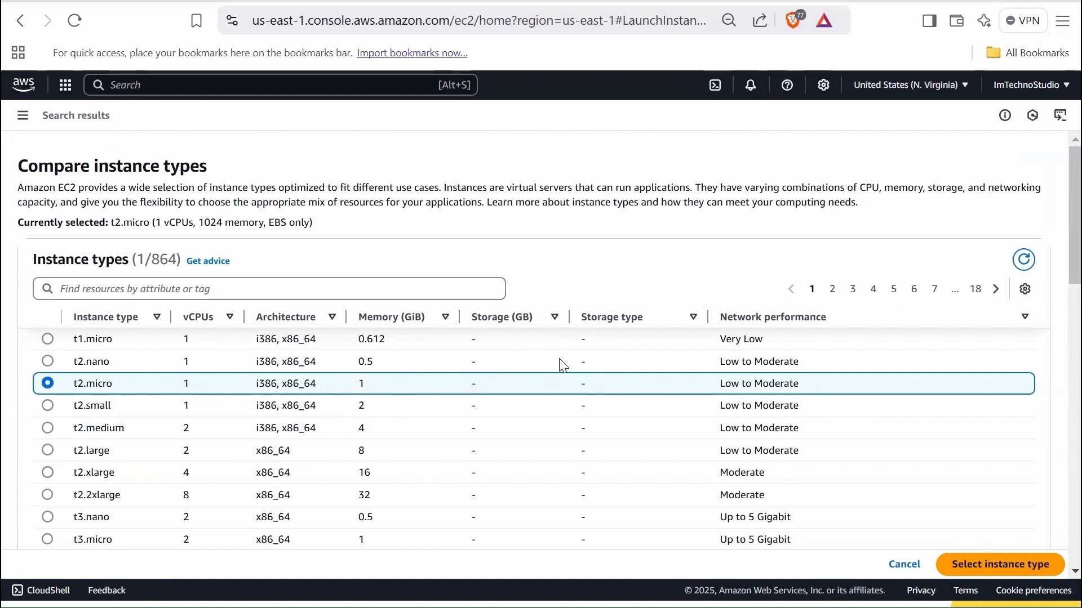
{"action": "scroll", "coordinate": [776, 378], "scroll_direction": "down", "scroll_amount": 1}
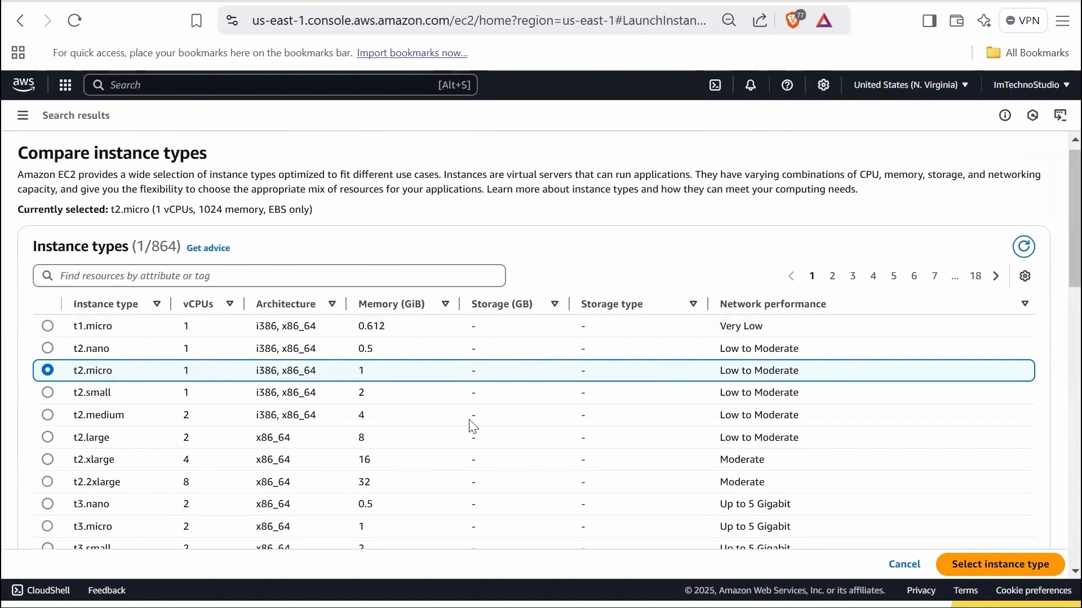
- Mark t2.medium in the instance type comparison and look through the other listed types
{"action": "left_click", "coordinate": [48, 418]}
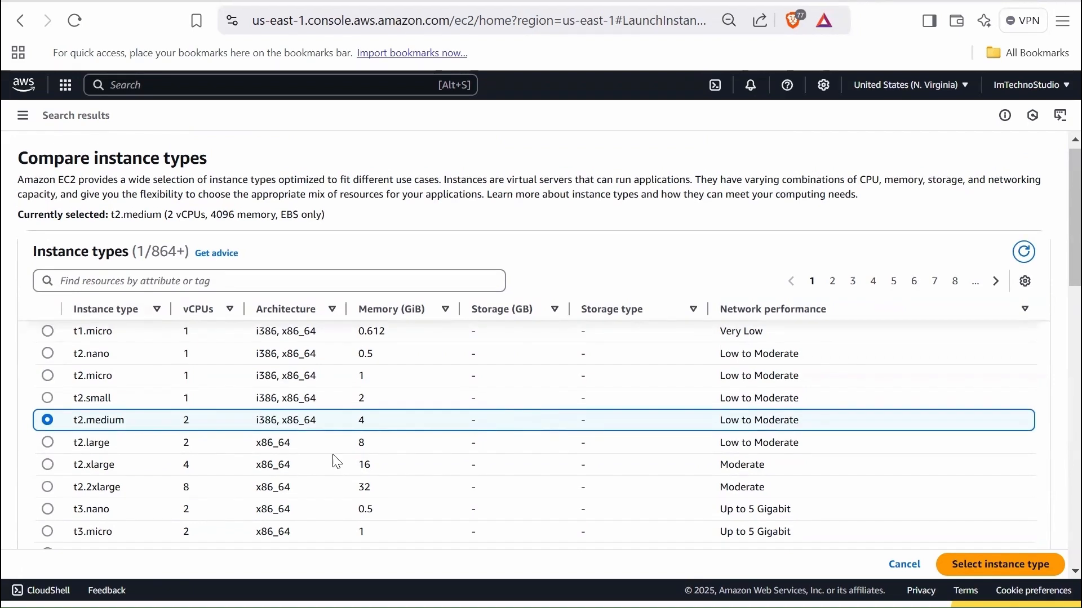
{"action": "scroll", "coordinate": [341, 496], "scroll_direction": "down", "scroll_amount": 2}
{"action": "scroll", "coordinate": [341, 496], "scroll_direction": "down", "scroll_amount": 4}
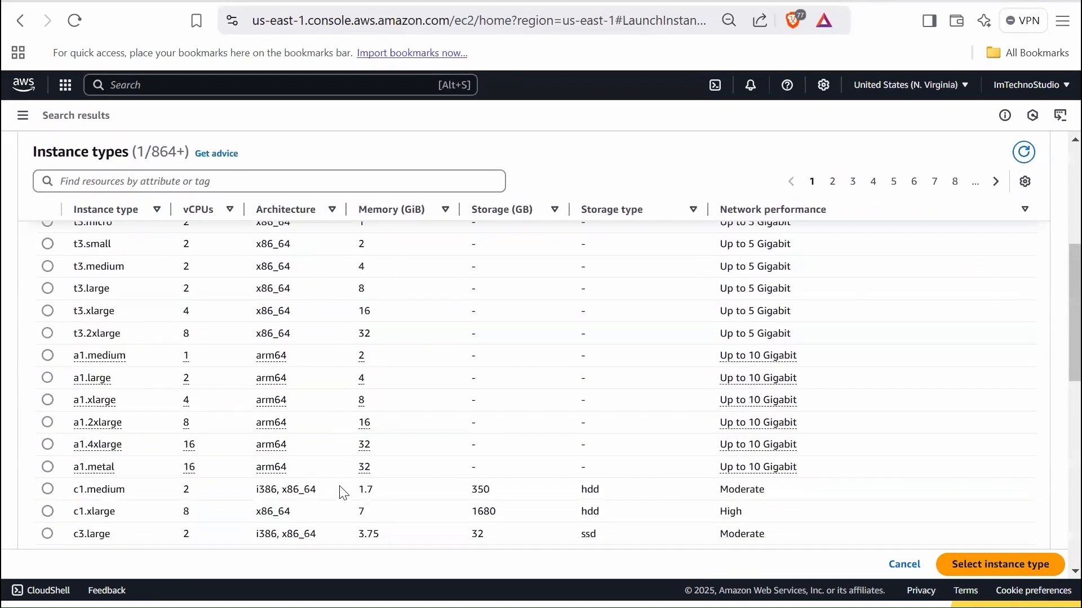
{"action": "scroll", "coordinate": [338, 492], "scroll_direction": "up", "scroll_amount": 3}
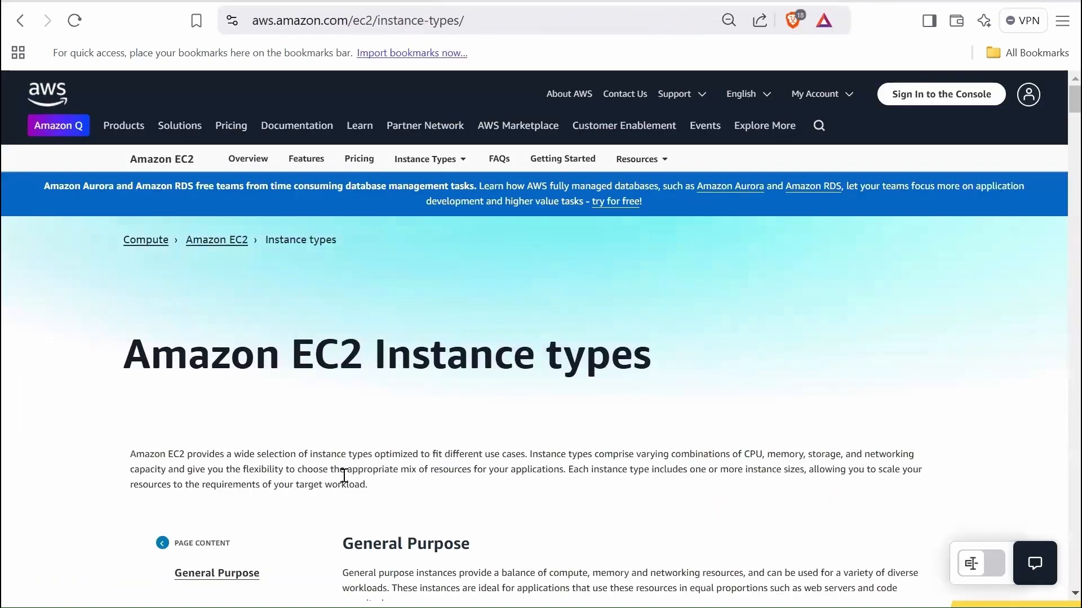
- Examine the General Purpose, Compute, Memory, Accelerated Computing, Storage and HPC Optimized categories on the Amazon EC2 Instance types page
{"action": "scroll", "coordinate": [340, 476], "scroll_direction": "down", "scroll_amount": 4}
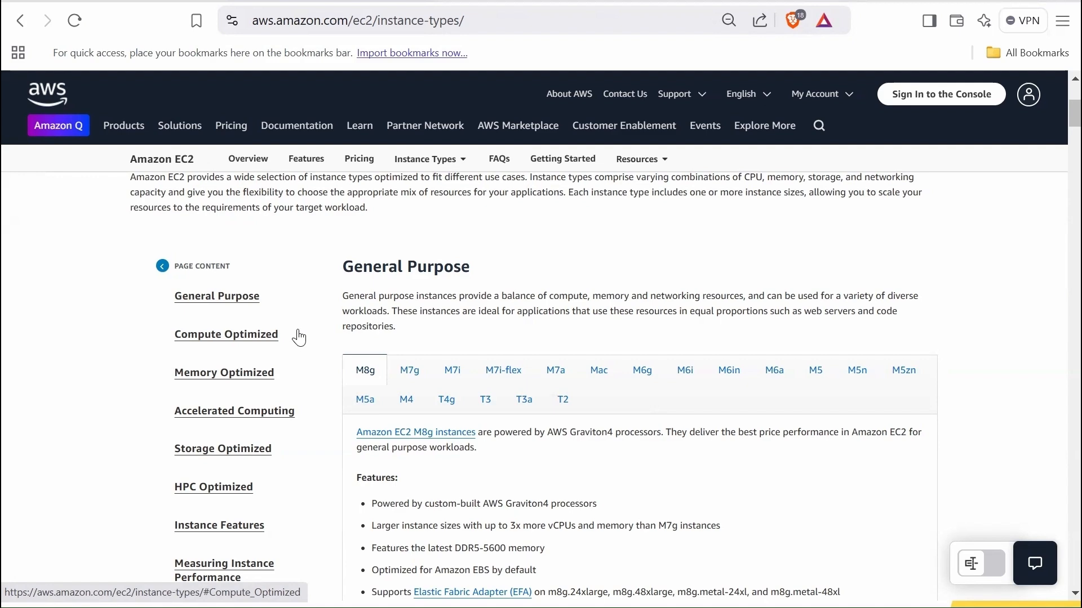
{"action": "scroll", "coordinate": [233, 343], "scroll_direction": "down", "scroll_amount": 6}
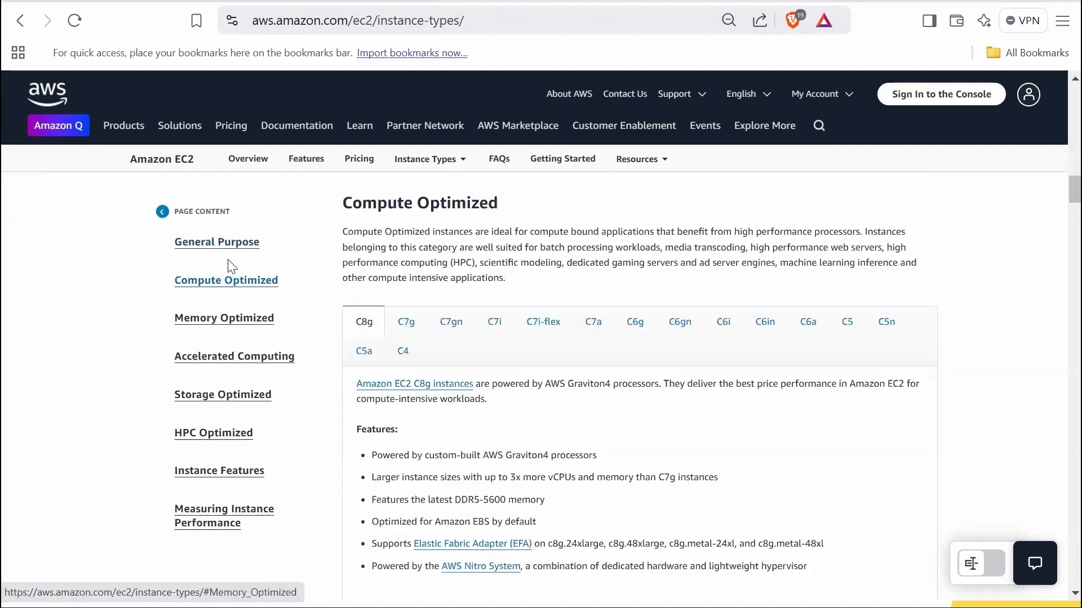
{"action": "left_click", "coordinate": [231, 327]}
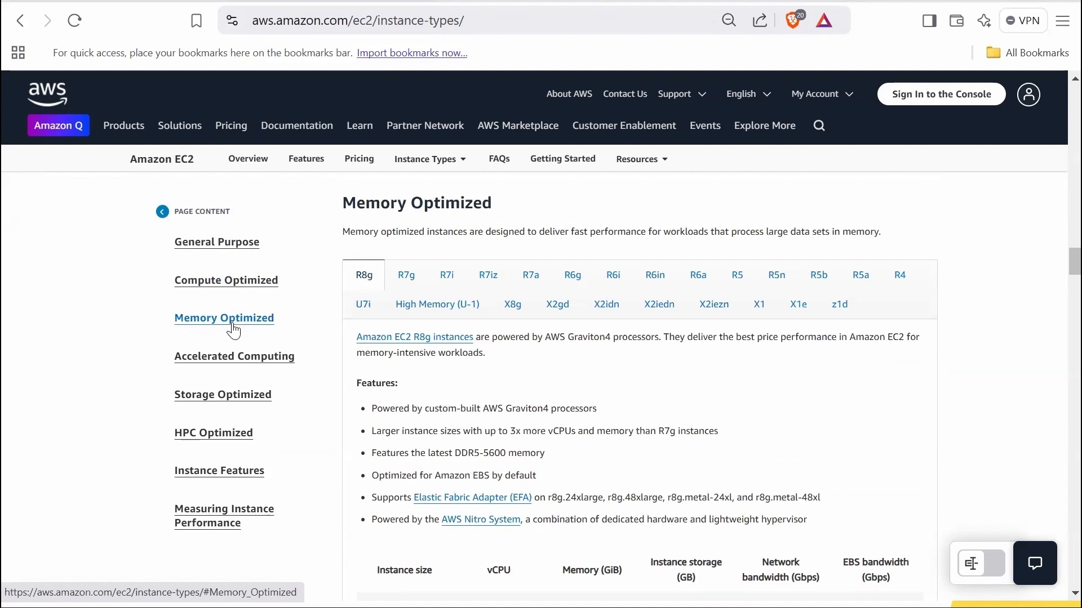
{"action": "left_click", "coordinate": [226, 365]}
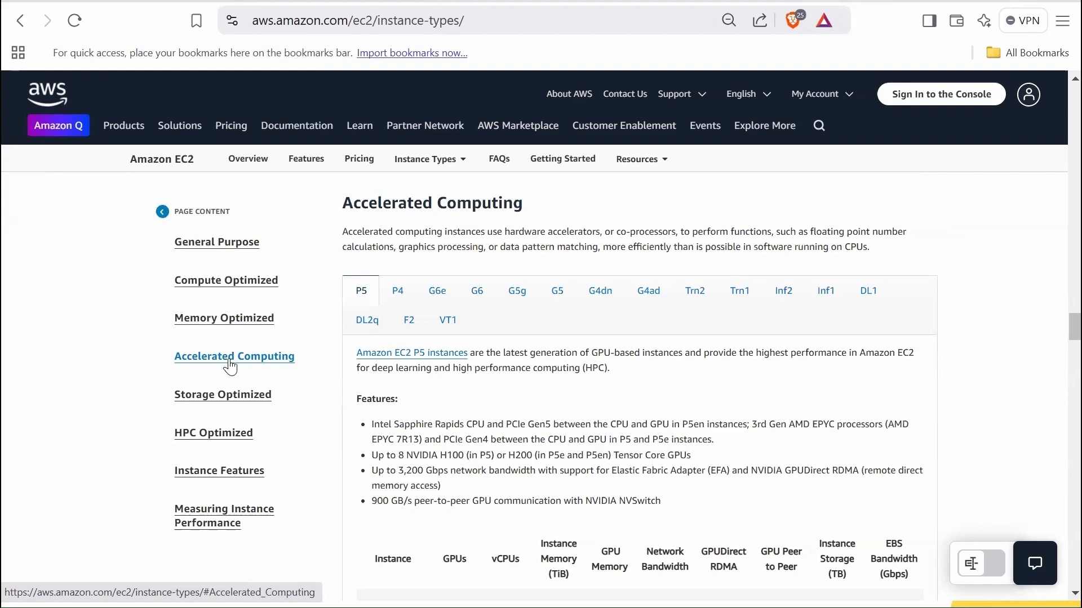
{"action": "left_click", "coordinate": [229, 399]}
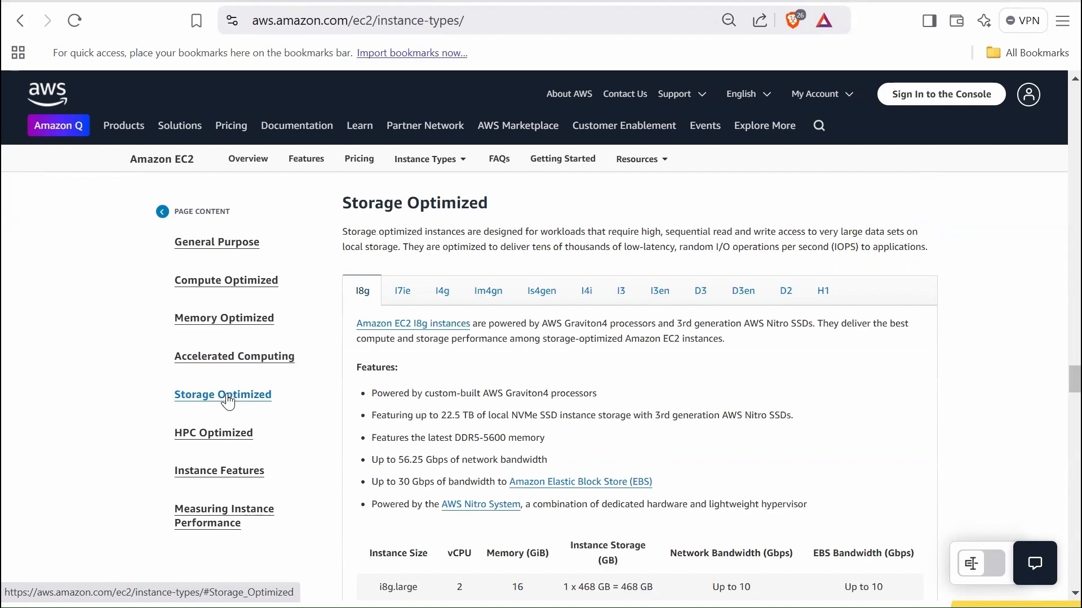
{"action": "left_click", "coordinate": [228, 441]}
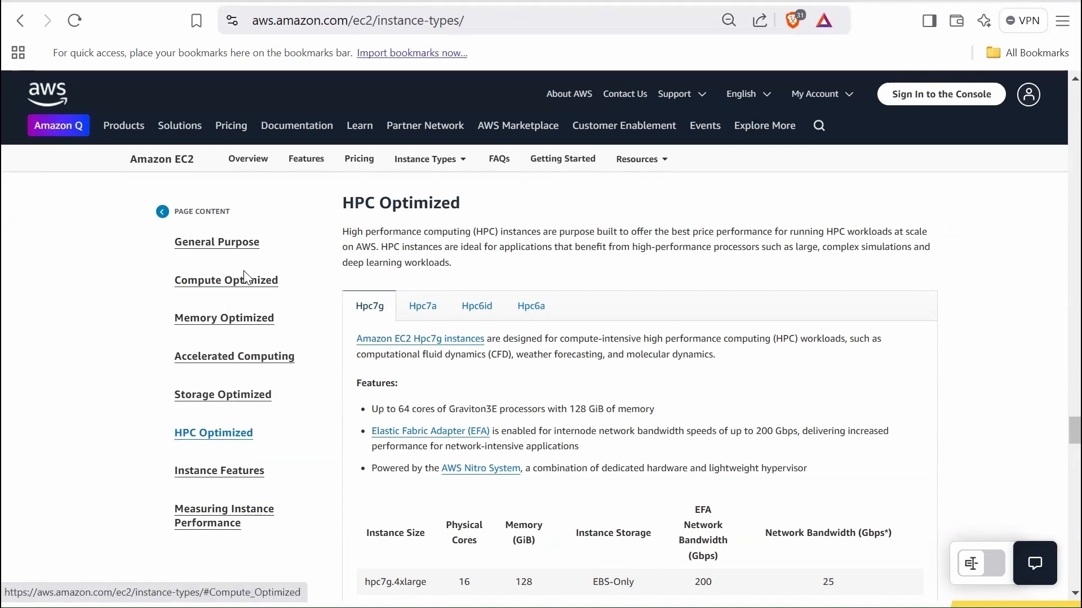
{"action": "left_click", "coordinate": [233, 248]}
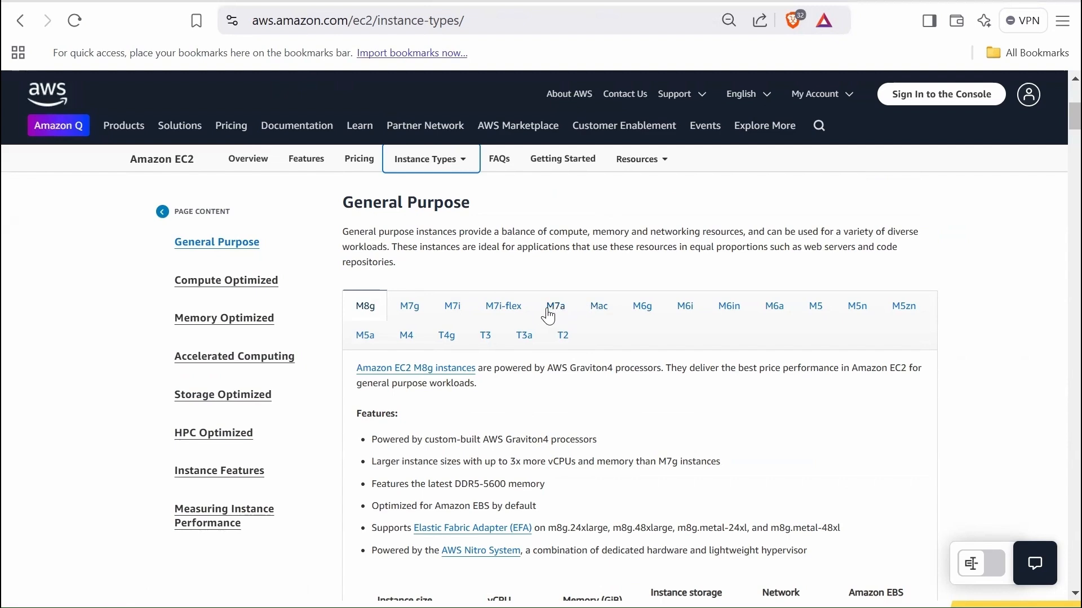
- Return to the instance type comparison in the console and select t2.micro as the instance type
{"action": "key", "text": "ctrl+Tab"}
{"action": "scroll", "coordinate": [308, 346], "scroll_direction": "up", "scroll_amount": 2}
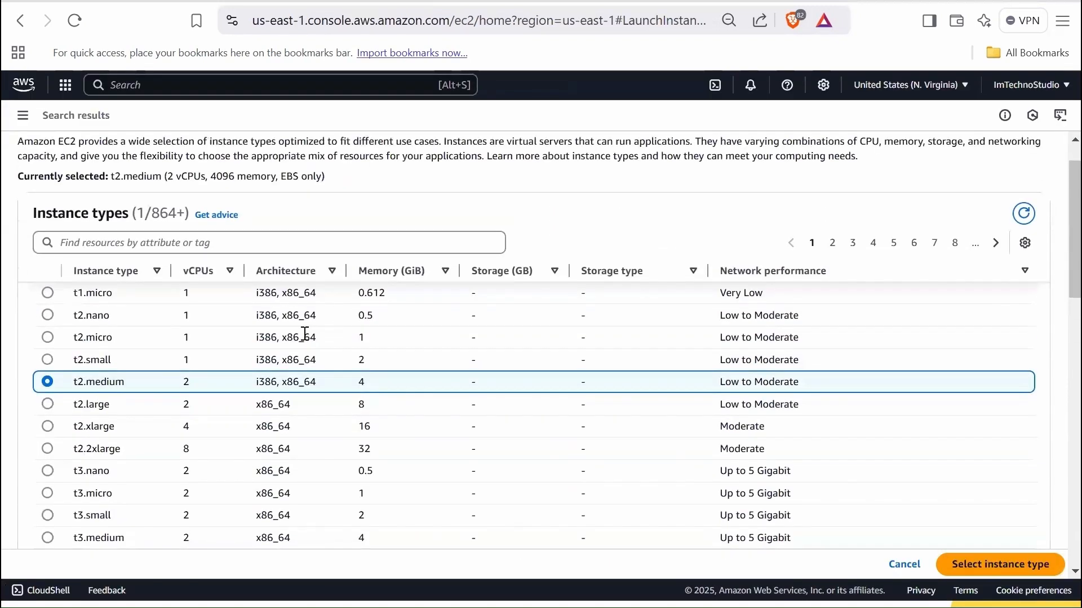
{"action": "left_click", "coordinate": [49, 339]}
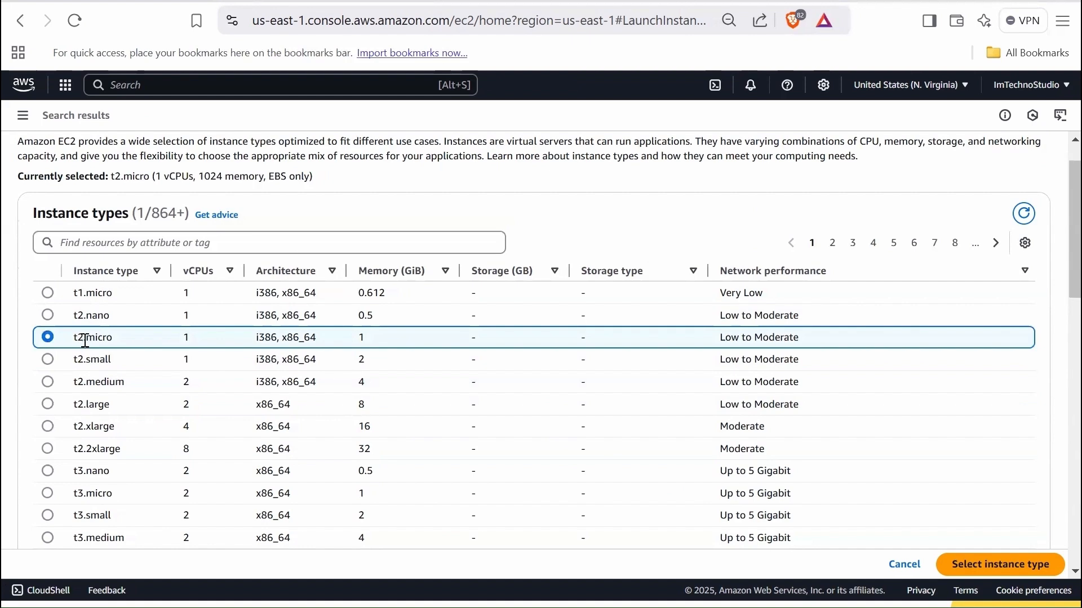
{"action": "left_click", "coordinate": [997, 571]}
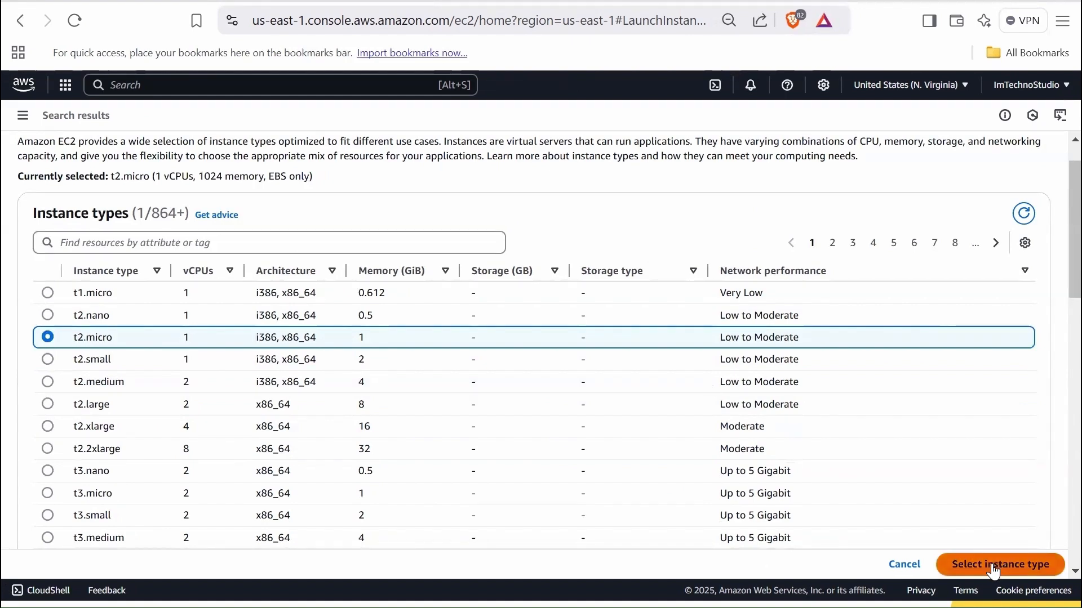
- Try the option to proceed without a key pair, and choose keypair-east1 as the login key pair instead
{"action": "scroll", "coordinate": [404, 403], "scroll_direction": "down", "scroll_amount": 1}
{"action": "scroll", "coordinate": [404, 402], "scroll_direction": "down", "scroll_amount": 4}
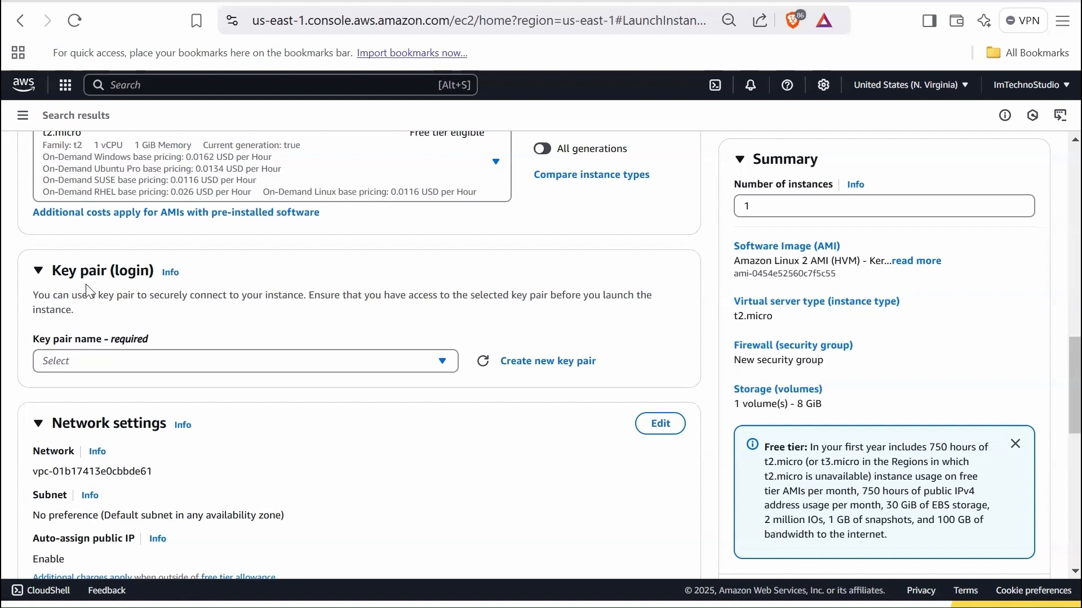
{"action": "left_click", "coordinate": [326, 373]}
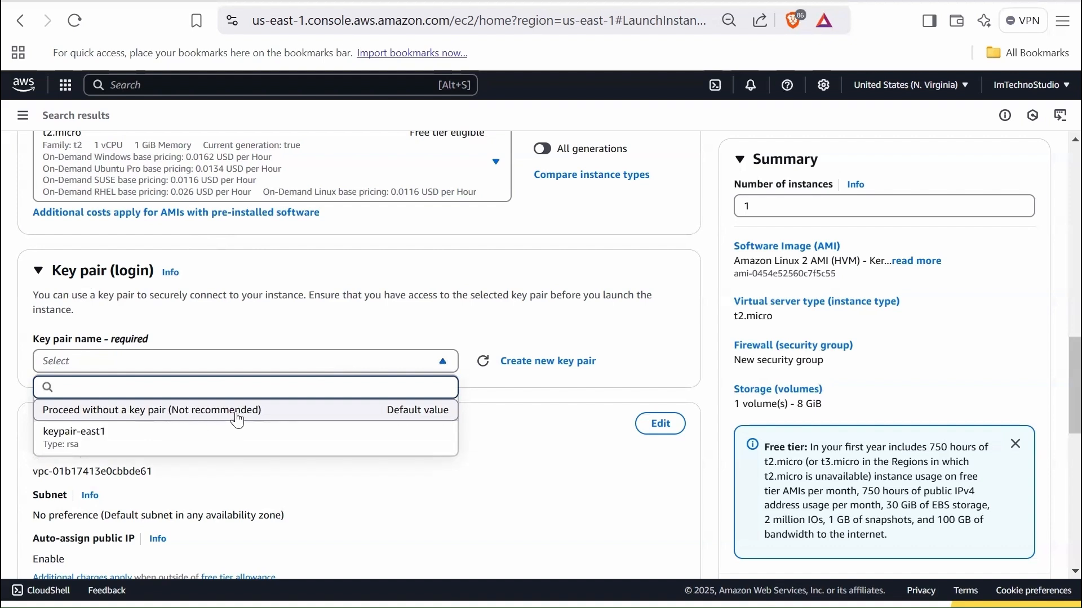
{"action": "left_click", "coordinate": [237, 420]}
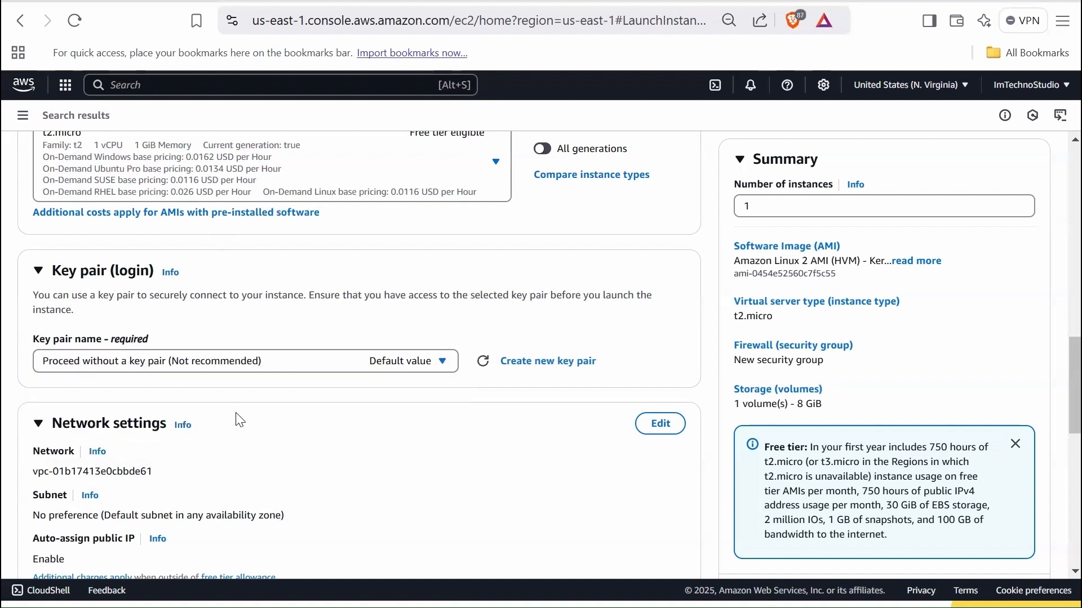
{"action": "left_click", "coordinate": [314, 371]}
{"action": "left_click", "coordinate": [293, 454]}
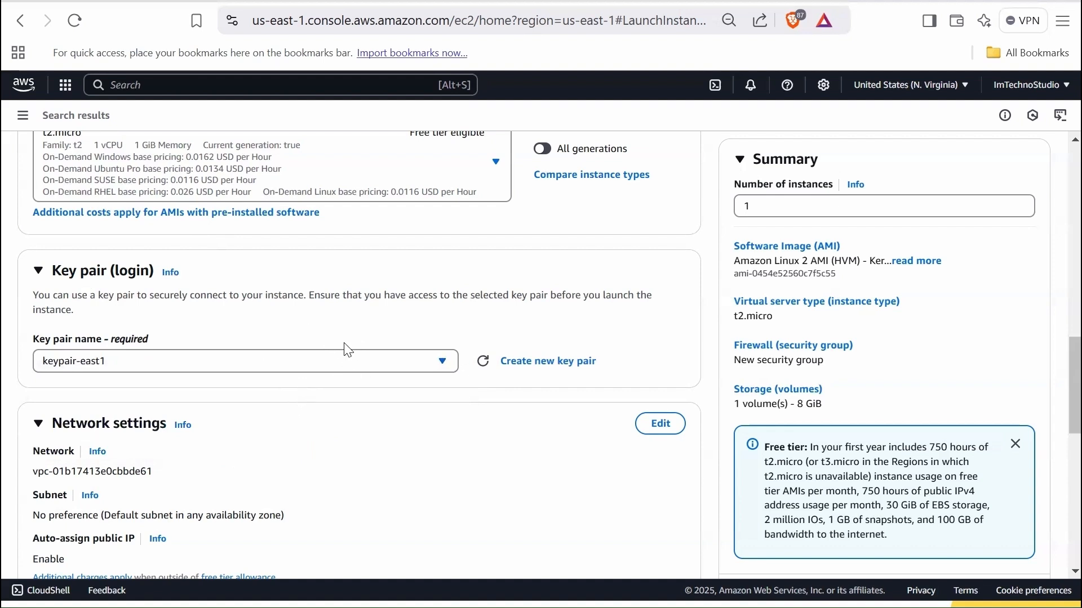
- Start creating a new login key pair and name it key1
{"action": "left_click", "coordinate": [546, 369]}
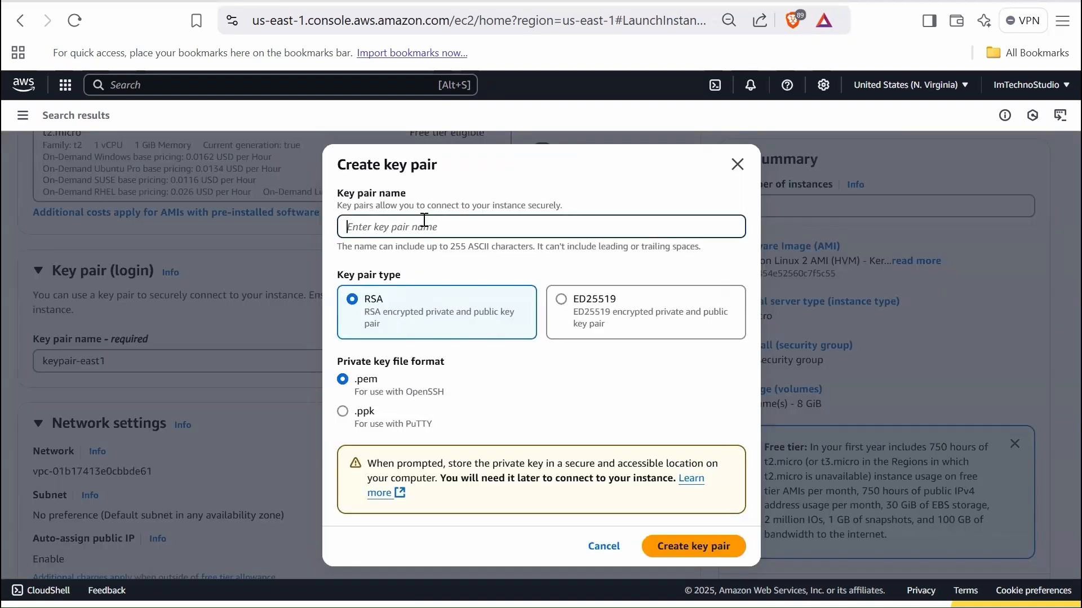
{"action": "type", "text": "key1"}
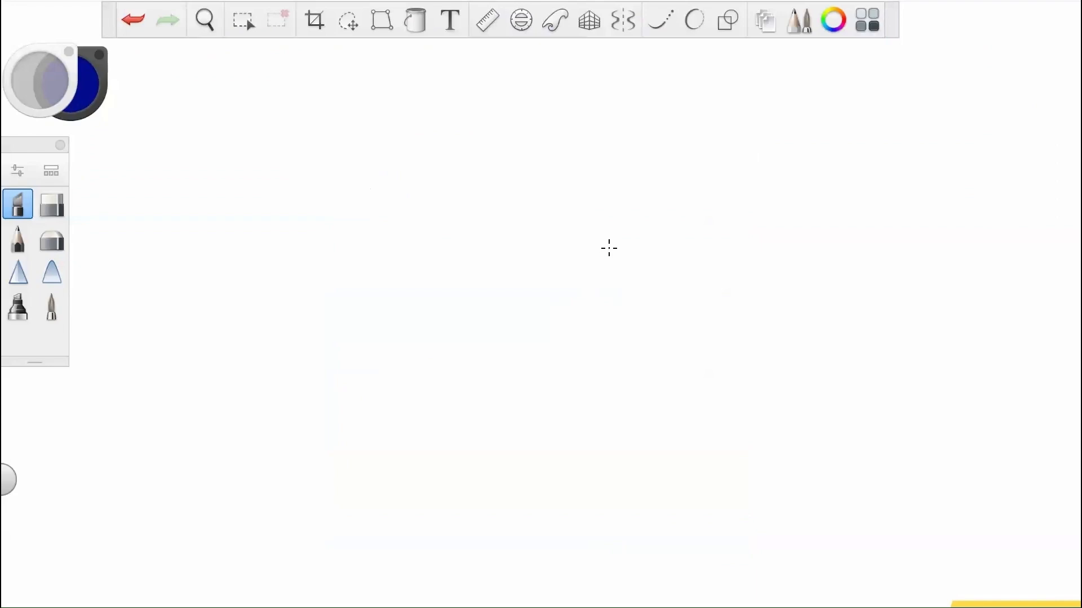
- Switch to the drawing app and sketch a Linux EC2 box with .pem and .ppk arrows leading to it, the .pem one from an L/W/M computer
{"action": "left_click_drag", "start_coordinate": [609, 248], "coordinate": [620, 262]}
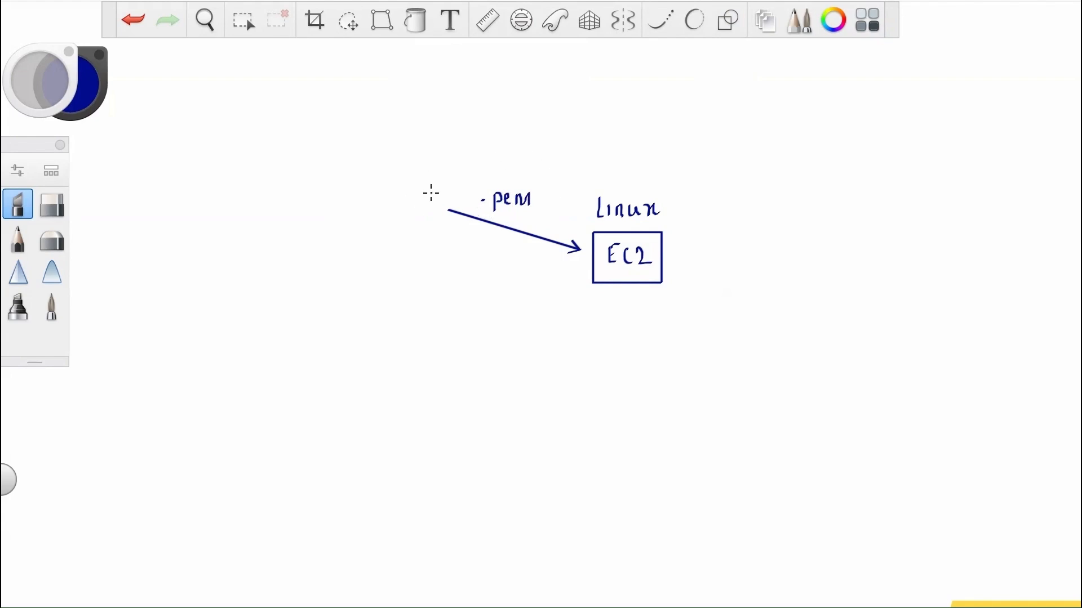
{"action": "mouse_move", "coordinate": [401, 198]}
{"action": "left_mouse_down"}
{"action": "mouse_move", "coordinate": [415, 214]}
{"action": "mouse_move", "coordinate": [403, 213]}
{"action": "mouse_move", "coordinate": [385, 271]}
{"action": "mouse_move", "coordinate": [403, 259]}
{"action": "mouse_move", "coordinate": [440, 267]}
{"action": "left_mouse_up"}
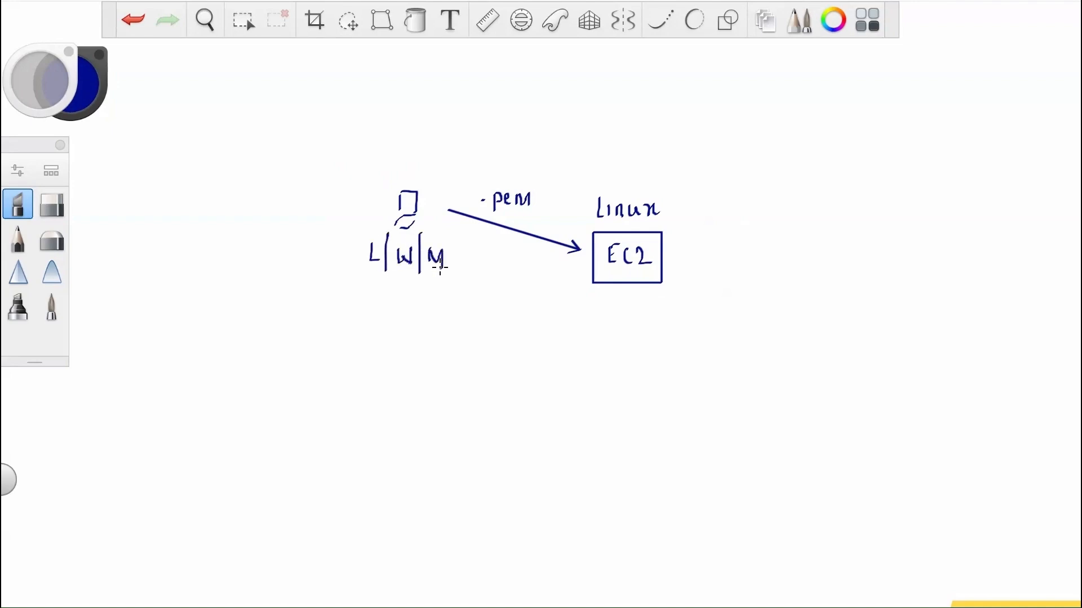
{"action": "left_click", "coordinate": [728, 20]}
{"action": "left_click_drag", "start_coordinate": [565, 286], "coordinate": [580, 281]}
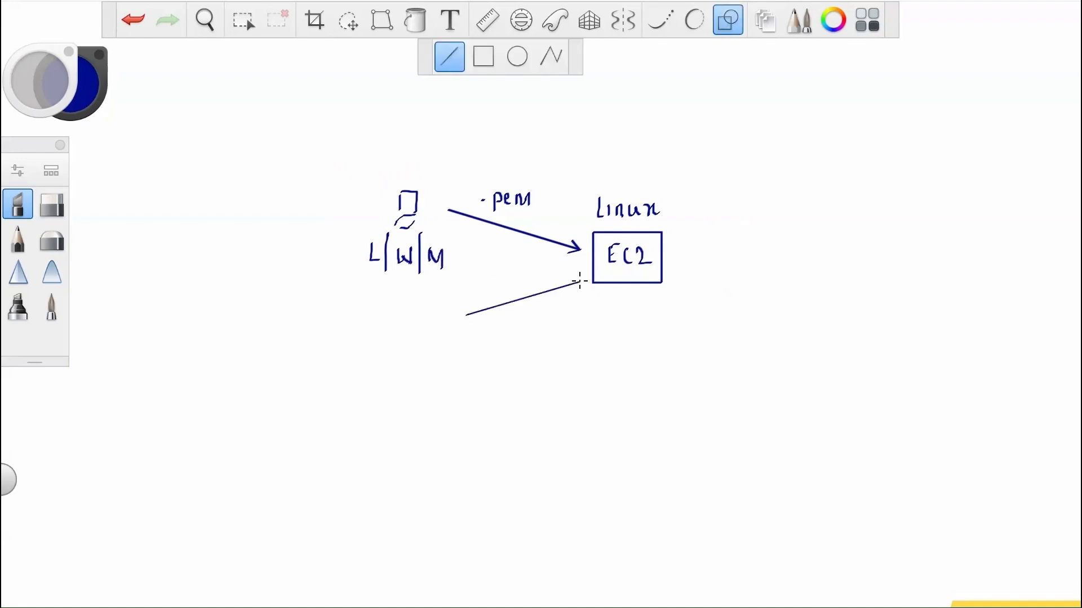
{"action": "left_click_drag", "start_coordinate": [576, 280], "coordinate": [581, 281]}
{"action": "left_click_drag", "start_coordinate": [580, 282], "coordinate": [572, 292]}
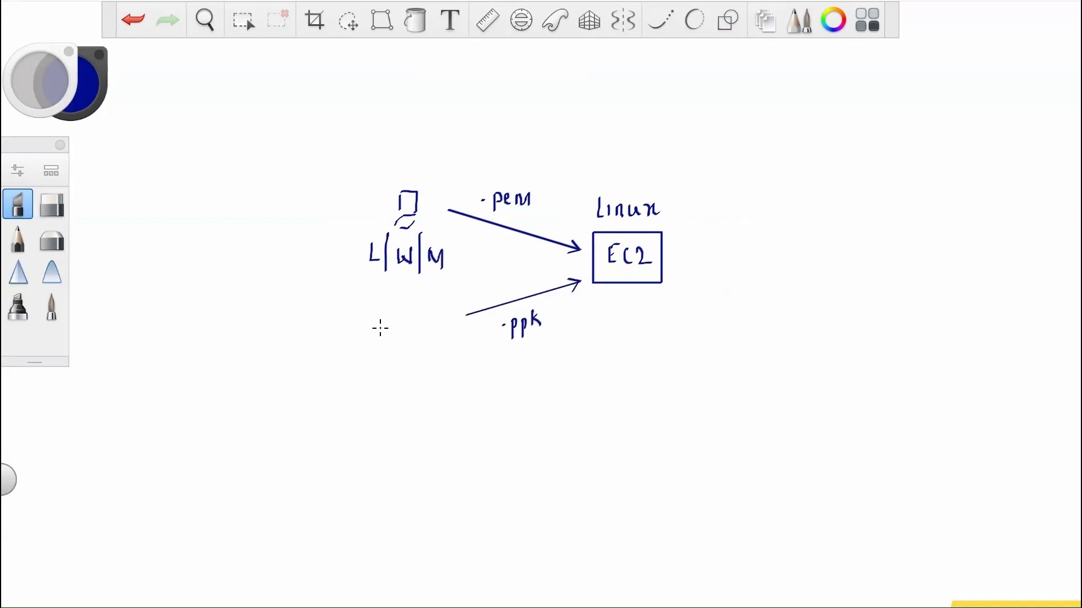
{"action": "mouse_move", "coordinate": [406, 317]}
{"action": "left_mouse_down"}
{"action": "mouse_move", "coordinate": [406, 335]}
{"action": "mouse_move", "coordinate": [425, 341]}
{"action": "mouse_move", "coordinate": [417, 383]}
{"action": "left_mouse_up"}
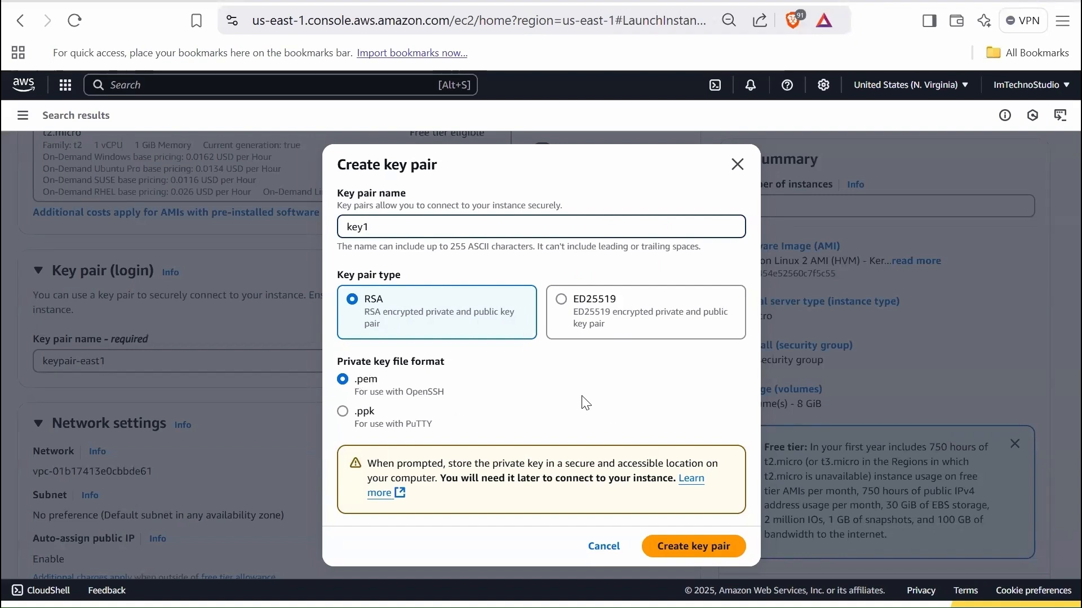
- Create the key pair and save its private key file as key1.pem in the Keypair folder
{"action": "left_click", "coordinate": [691, 557]}
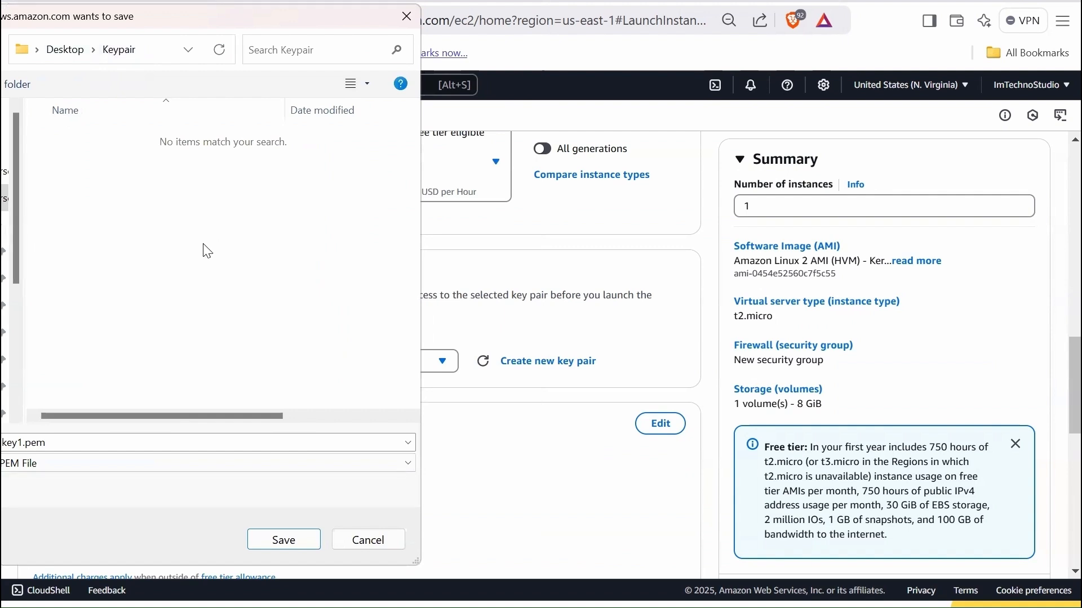
{"action": "left_click", "coordinate": [279, 544]}
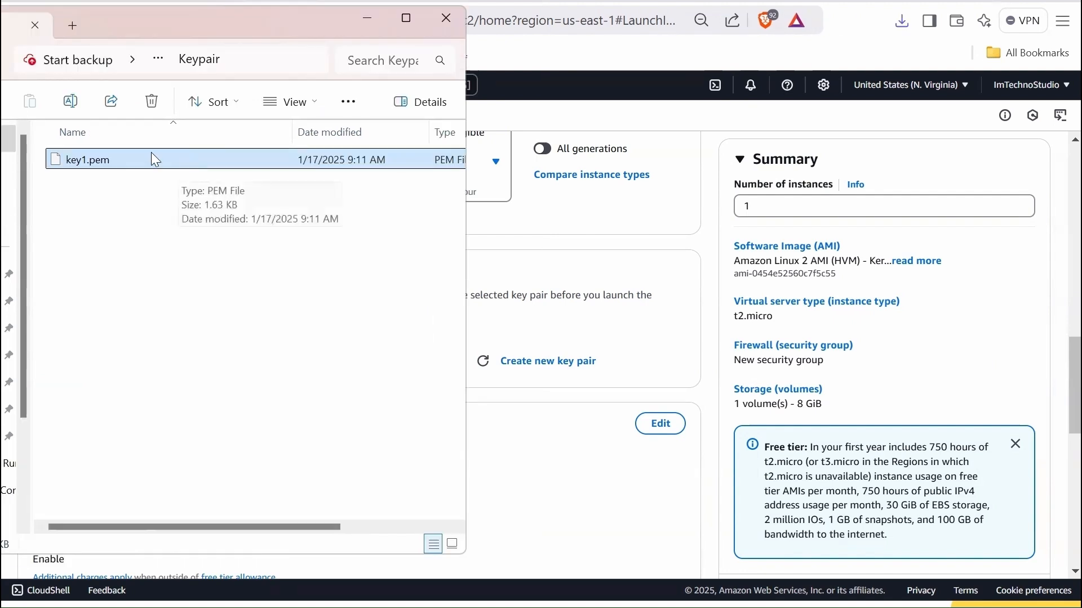
- Open the saved key1.pem file, look through its contents, close it and return to the launch form
{"action": "double_click", "coordinate": [179, 161]}
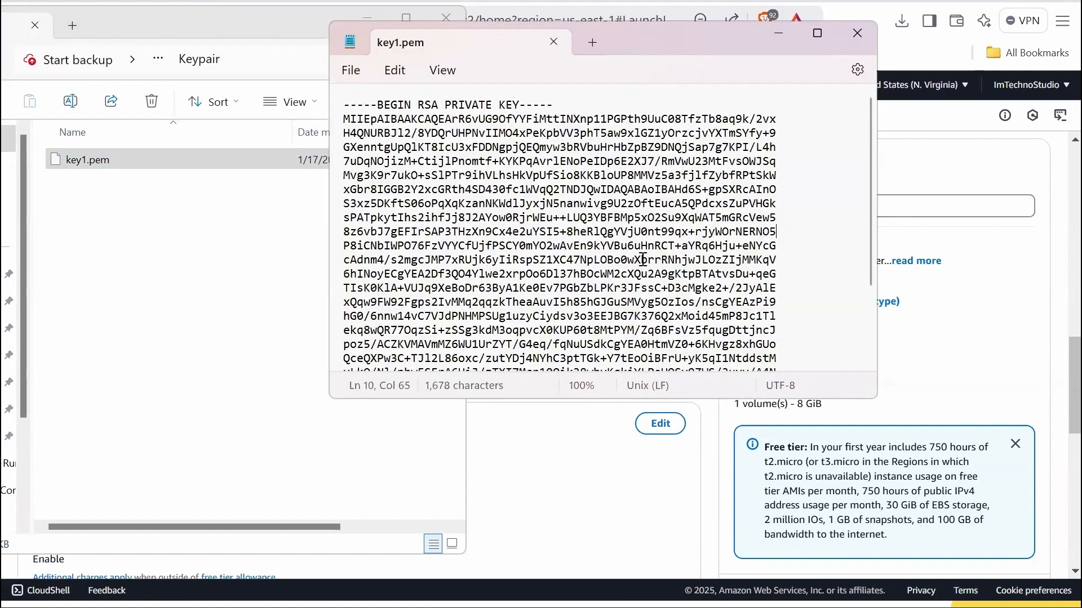
{"action": "scroll", "coordinate": [637, 259], "scroll_direction": "down", "scroll_amount": 1}
{"action": "scroll", "coordinate": [628, 260], "scroll_direction": "up", "scroll_amount": 1}
{"action": "scroll", "coordinate": [625, 262], "scroll_direction": "down", "scroll_amount": 3}
{"action": "scroll", "coordinate": [618, 265], "scroll_direction": "up", "scroll_amount": 3}
{"action": "left_click", "coordinate": [857, 35]}
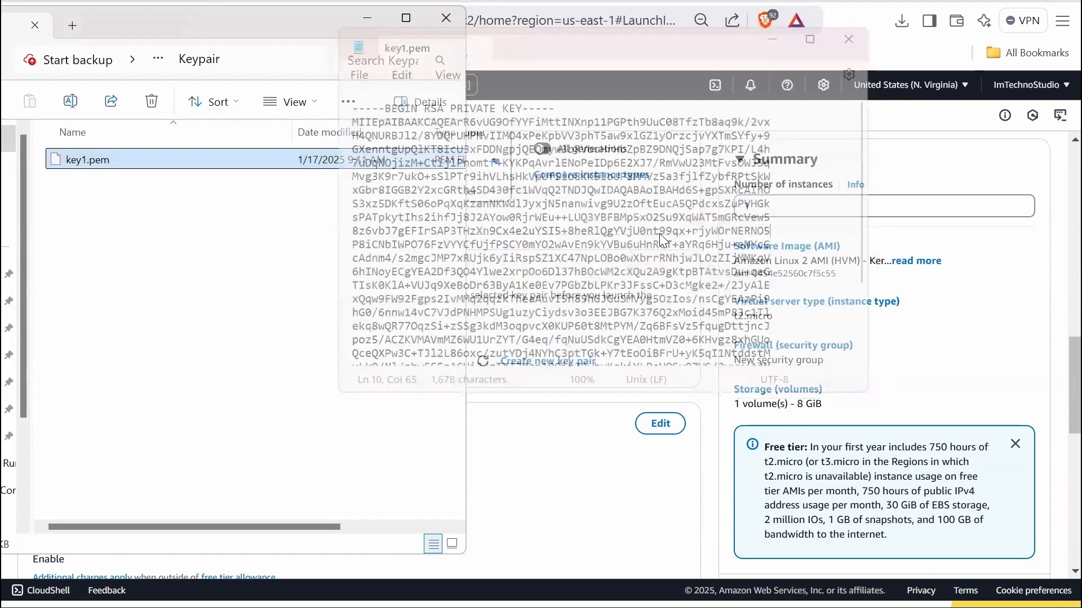
{"action": "left_click", "coordinate": [703, 236]}
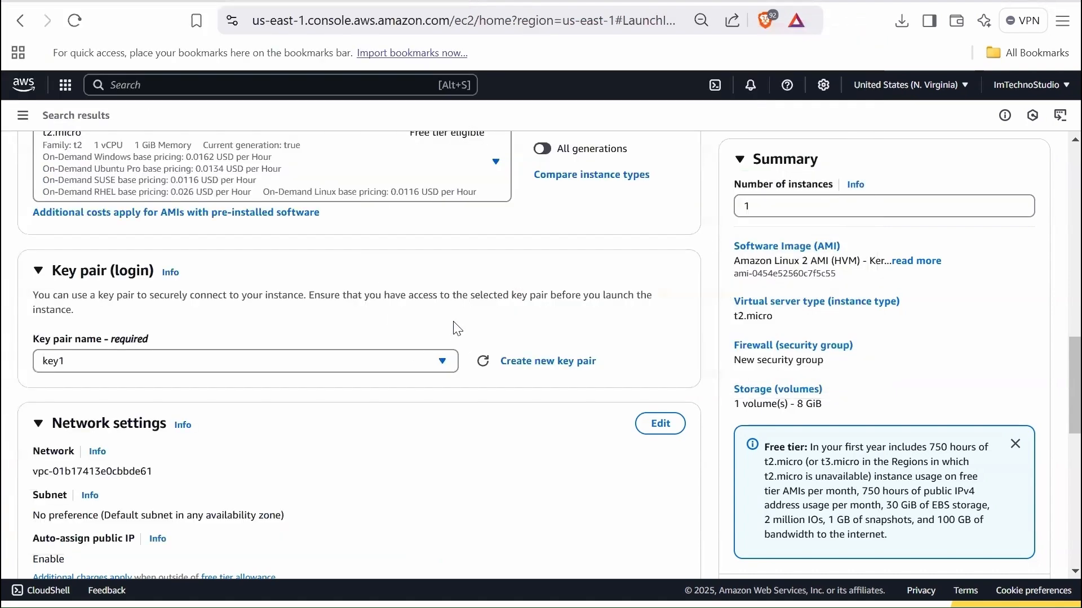
- Make the network settings editable and check the VPC choices, keeping the default VPC
{"action": "scroll", "coordinate": [457, 325], "scroll_direction": "down", "scroll_amount": 2}
{"action": "scroll", "coordinate": [457, 325], "scroll_direction": "down", "scroll_amount": 2}
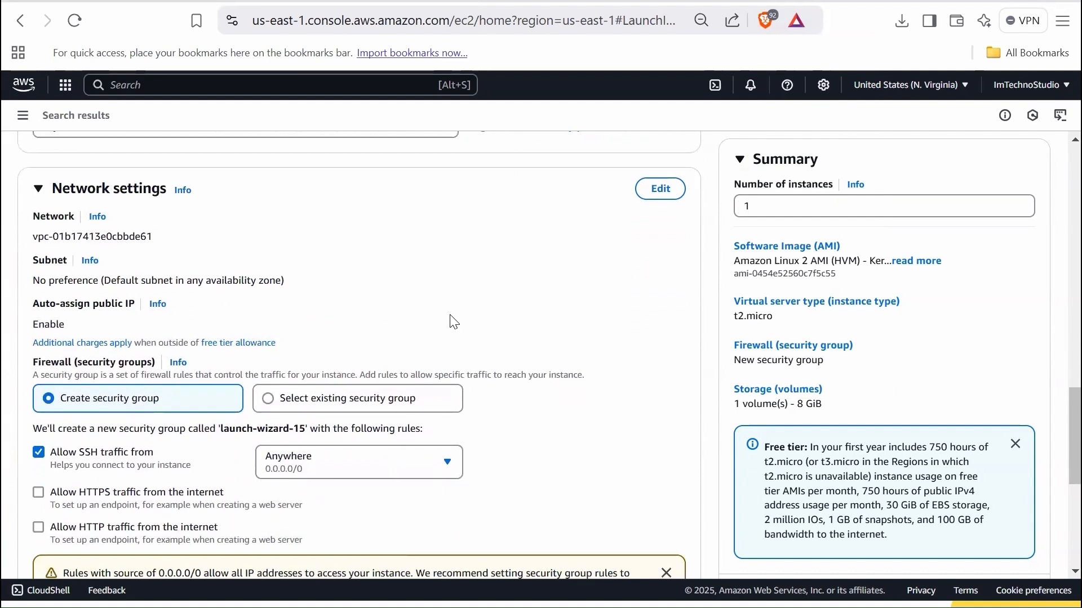
{"action": "left_click", "coordinate": [661, 190]}
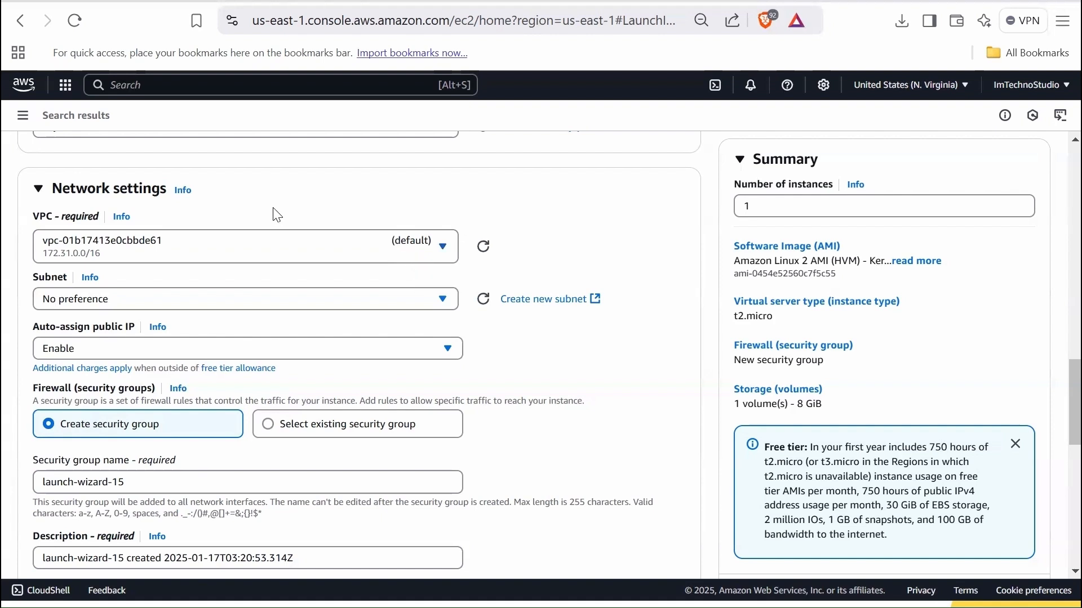
{"action": "left_click", "coordinate": [258, 255]}
{"action": "left_click", "coordinate": [261, 255]}
{"action": "scroll", "coordinate": [290, 264], "scroll_direction": "down", "scroll_amount": 1}
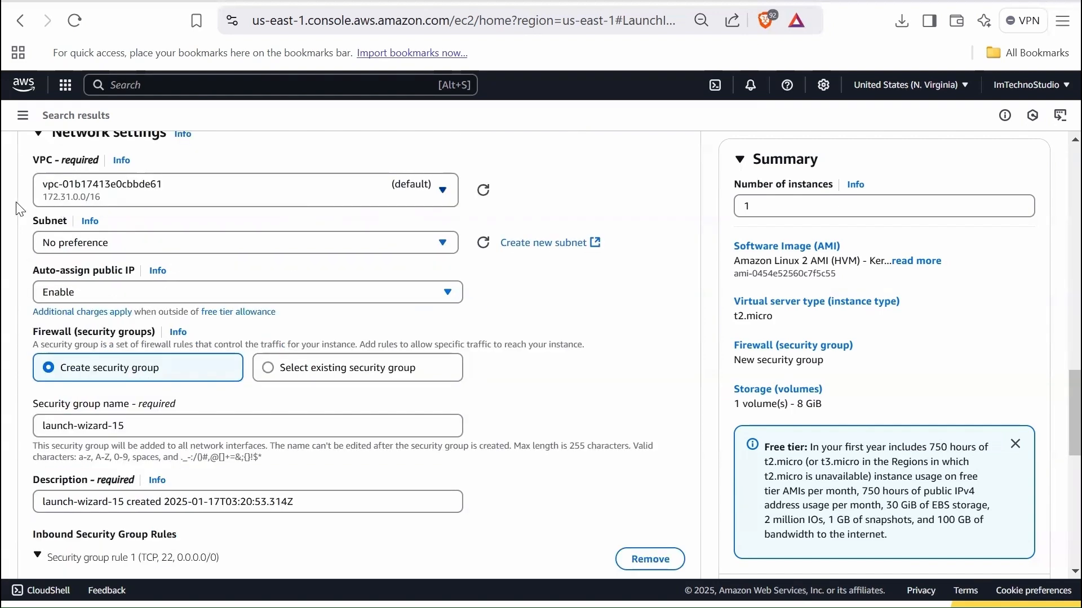
- Check the subnet and auto-assign public IP options, keeping No preference and Enable
{"action": "left_click", "coordinate": [338, 255]}
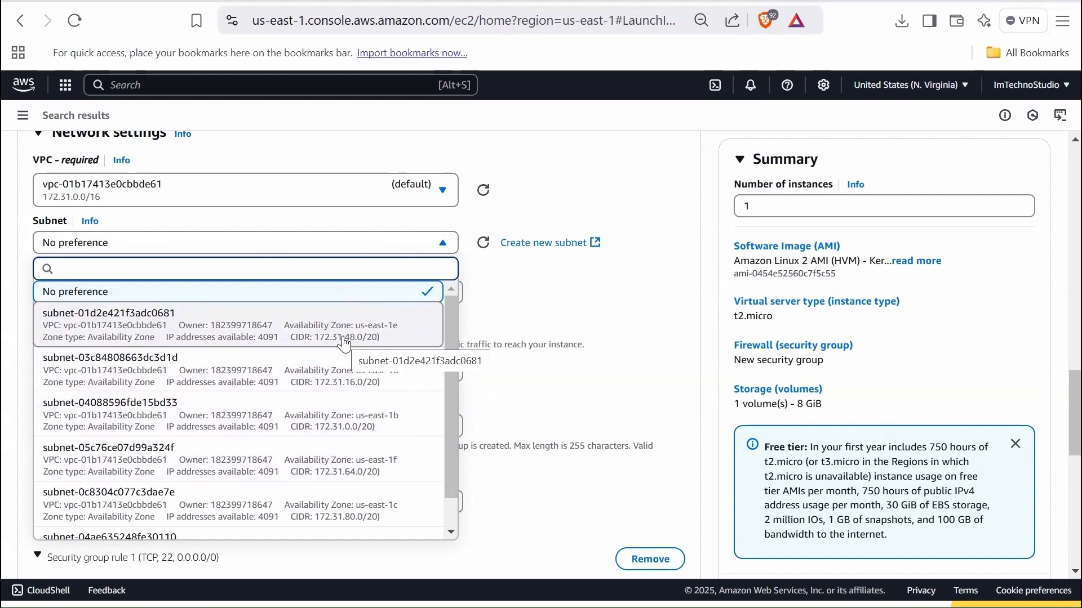
{"action": "left_click", "coordinate": [188, 300]}
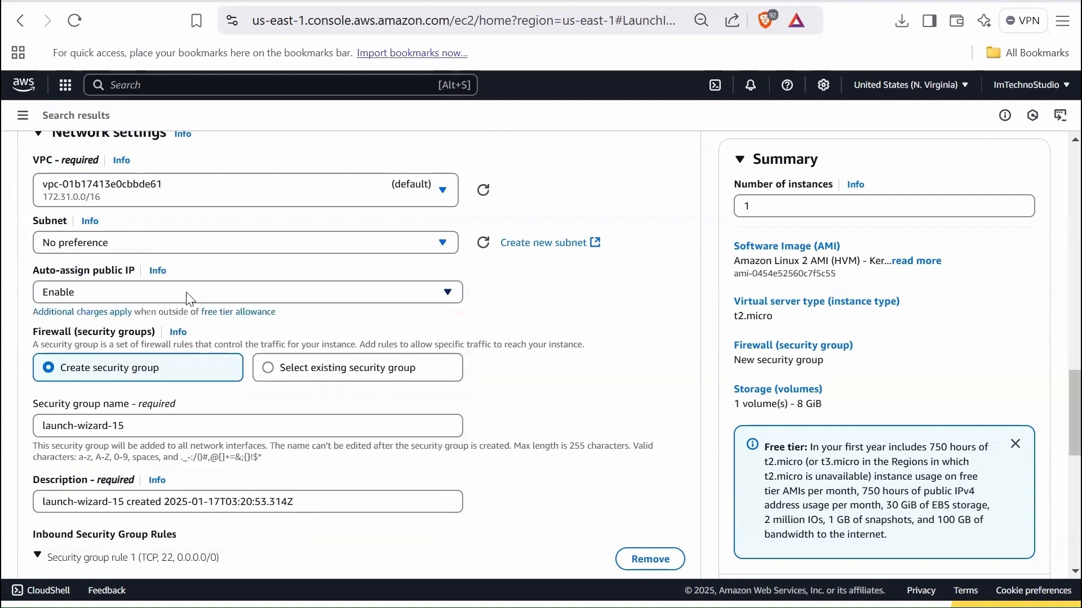
{"action": "left_click", "coordinate": [94, 295]}
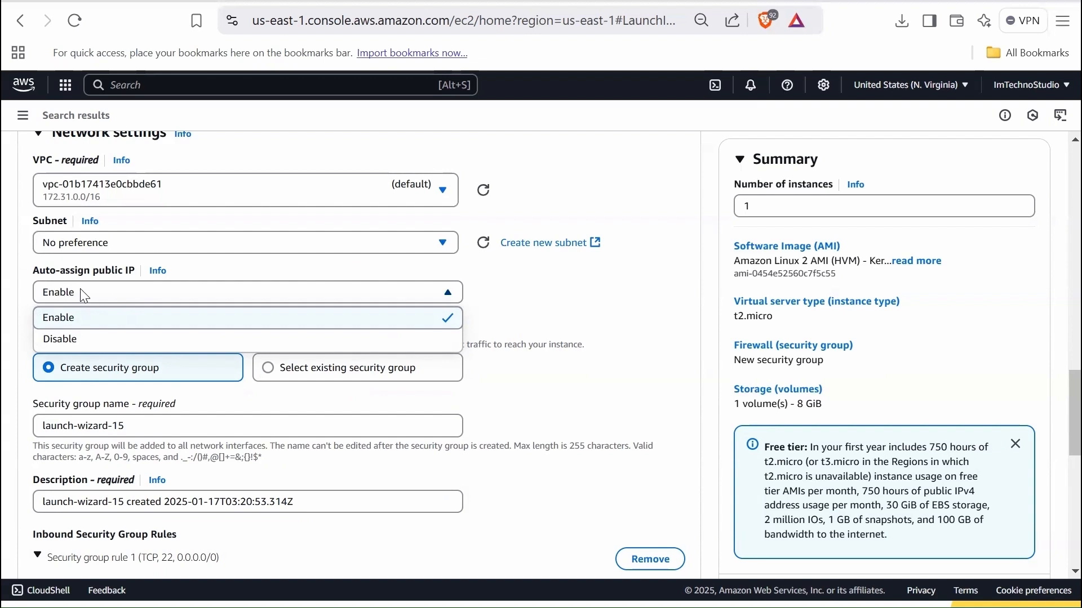
{"action": "left_click", "coordinate": [90, 297]}
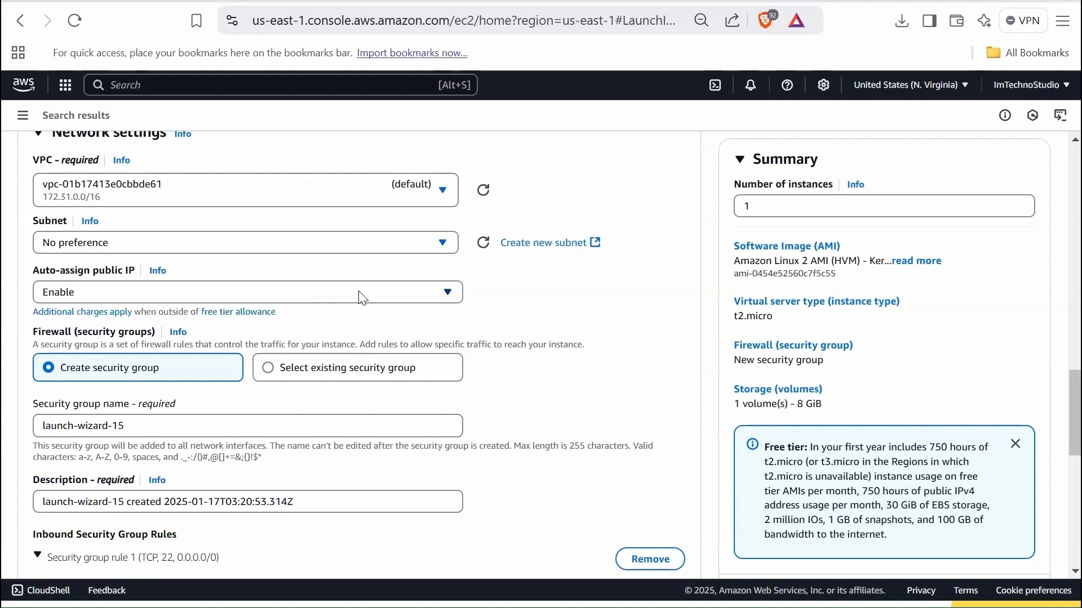
- Annotate the firewall section with an EC2 box inside a dashed red outline labelled Sg
{"action": "scroll", "coordinate": [352, 303], "scroll_direction": "down", "scroll_amount": 3}
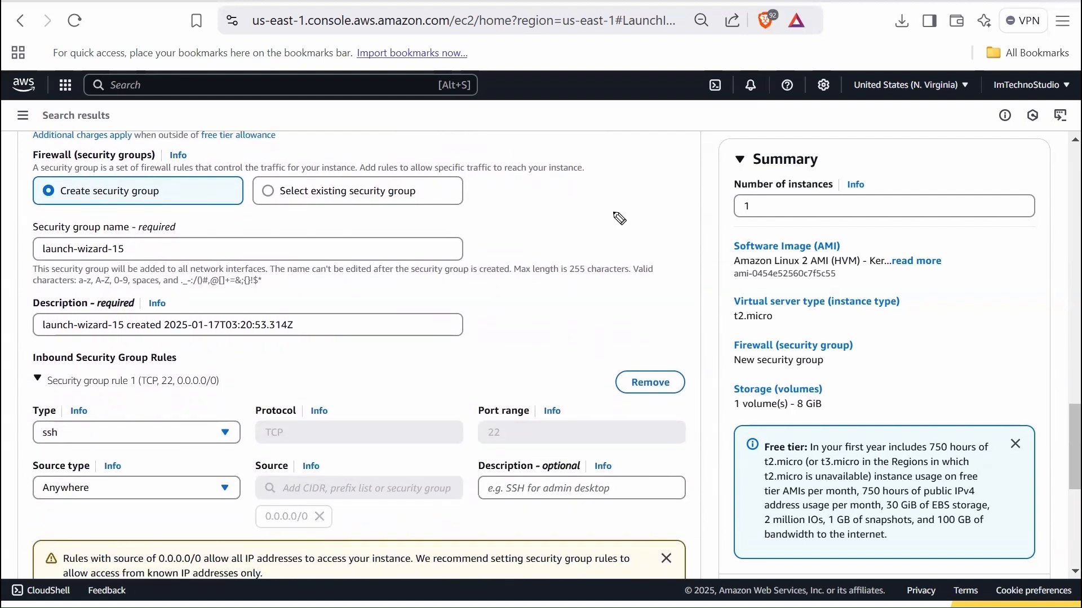
{"action": "mouse_move", "coordinate": [614, 209]}
{"action": "left_mouse_down"}
{"action": "mouse_move", "coordinate": [620, 224]}
{"action": "mouse_move", "coordinate": [623, 207]}
{"action": "left_mouse_up"}
{"action": "left_click_drag", "start_coordinate": [628, 212], "coordinate": [629, 223]}
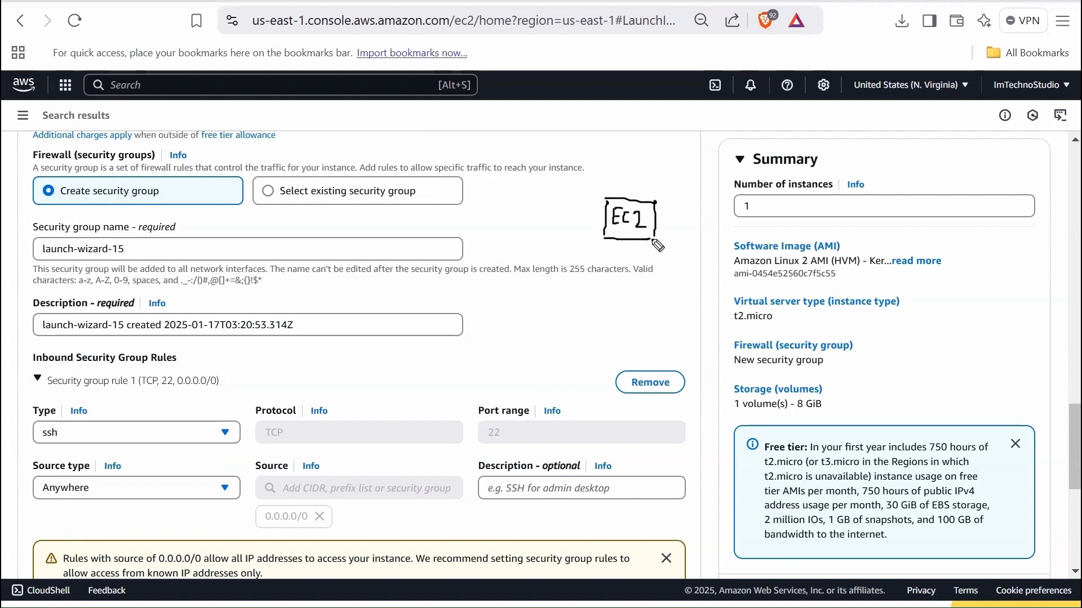
{"action": "mouse_move", "coordinate": [603, 190]}
{"action": "left_mouse_down"}
{"action": "mouse_move", "coordinate": [653, 189]}
{"action": "mouse_move", "coordinate": [594, 204]}
{"action": "left_mouse_up"}
{"action": "left_click_drag", "start_coordinate": [593, 216], "coordinate": [593, 224]}
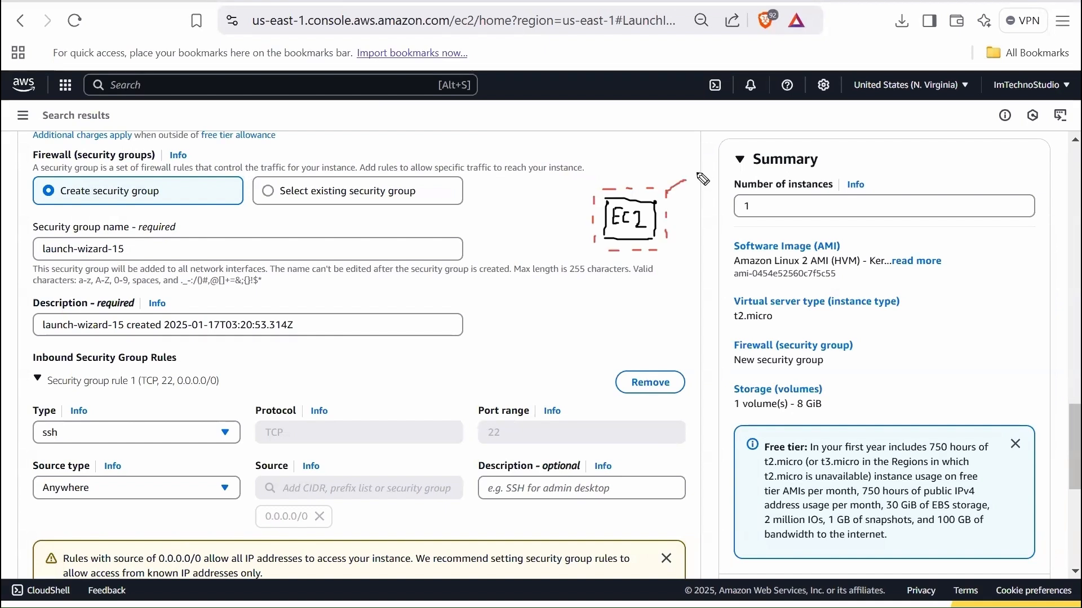
{"action": "left_click_drag", "start_coordinate": [698, 170], "coordinate": [703, 191]}
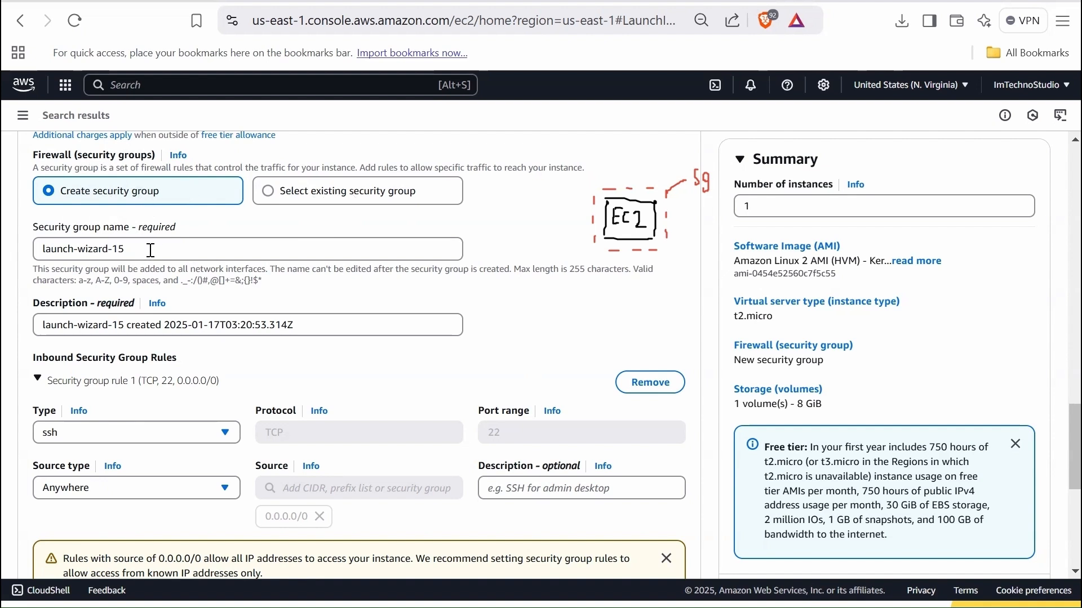
- Name the new security group web_server_sg and set its description to "Allows ssh and http protocols"
{"action": "left_click_drag", "start_coordinate": [151, 250], "coordinate": [34, 242]}
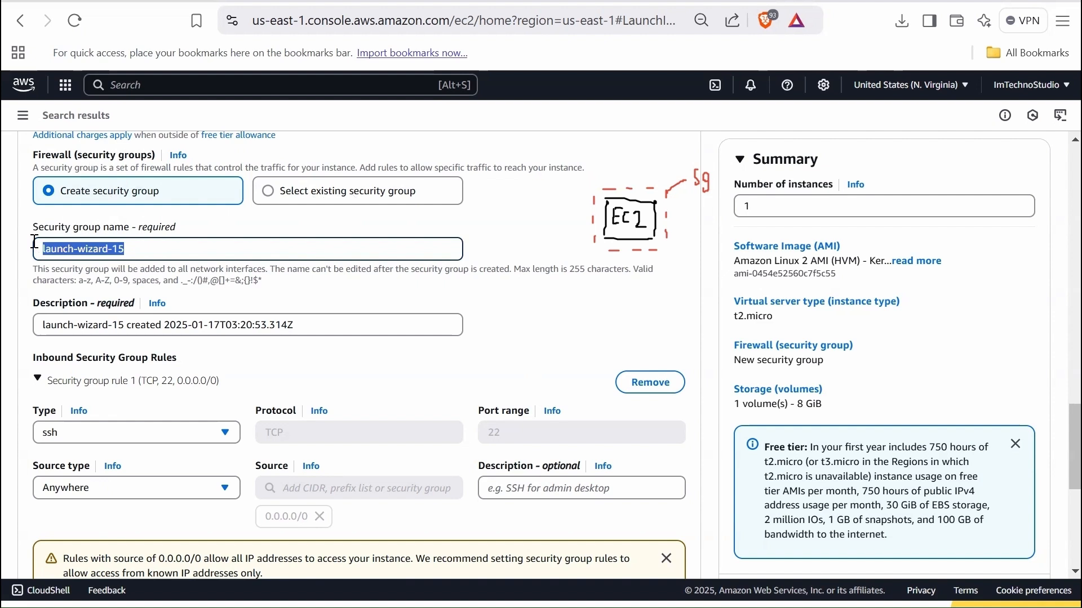
{"action": "type", "text": "web_server_sg"}
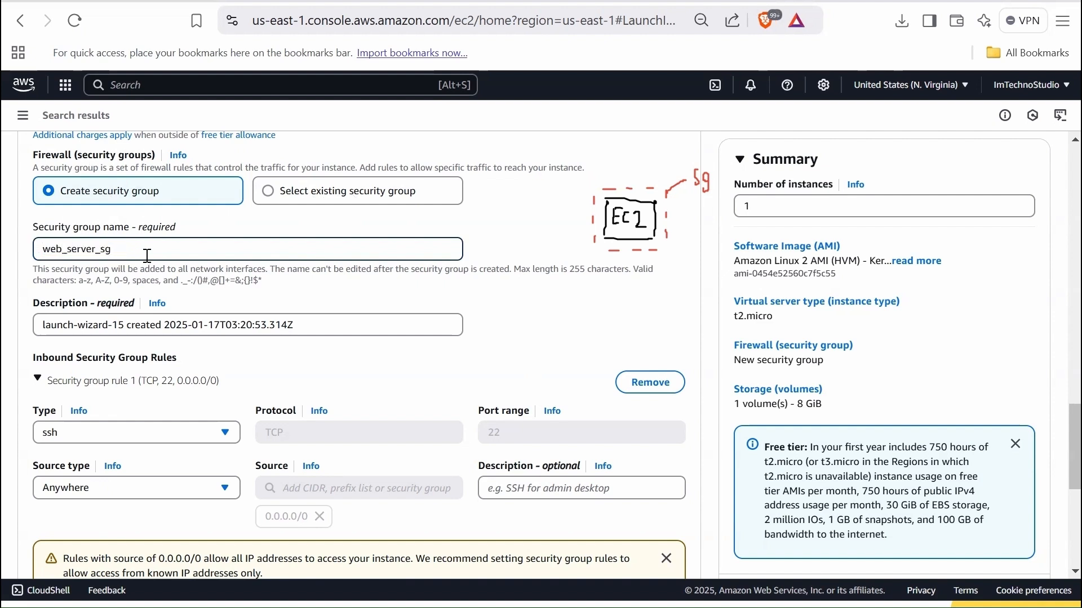
{"action": "left_click_drag", "start_coordinate": [298, 327], "coordinate": [20, 339]}
{"action": "type", "text": "Allow"}
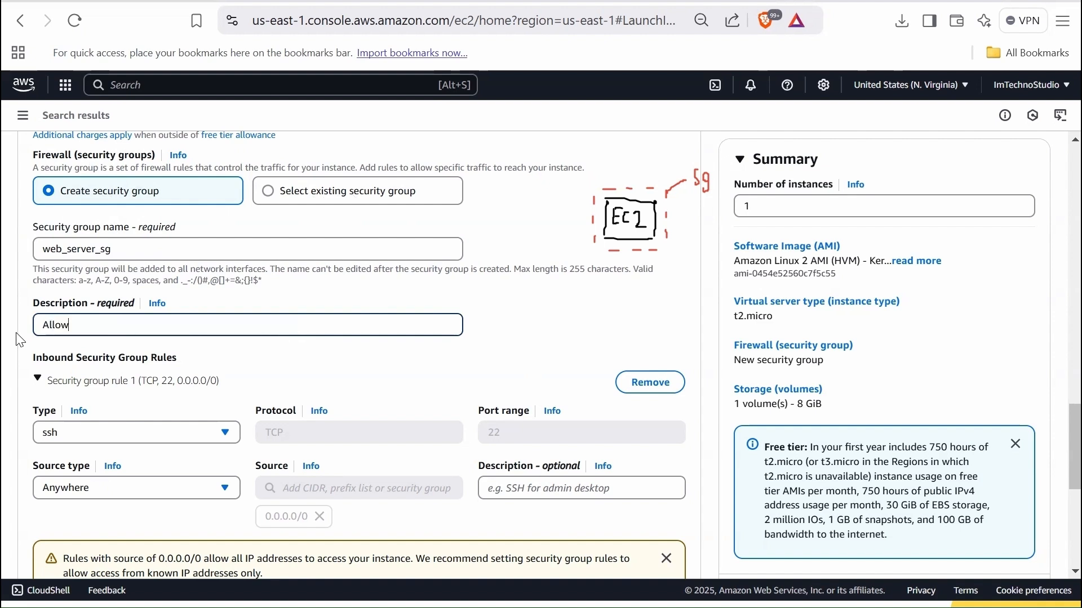
{"action": "type", "text": "s ssh and h"}
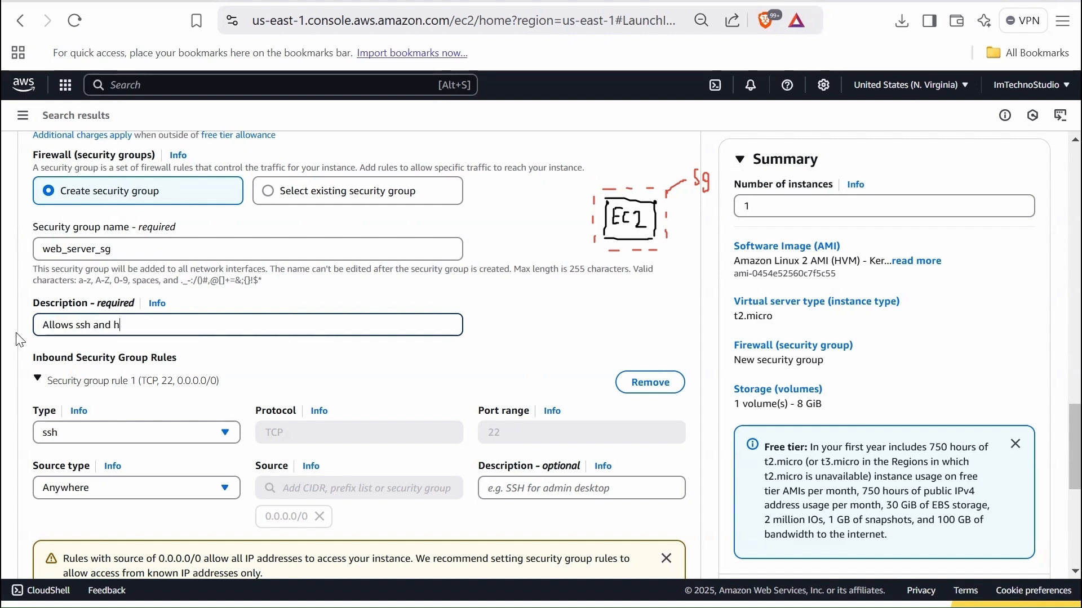
{"action": "type", "text": "ttp p"}
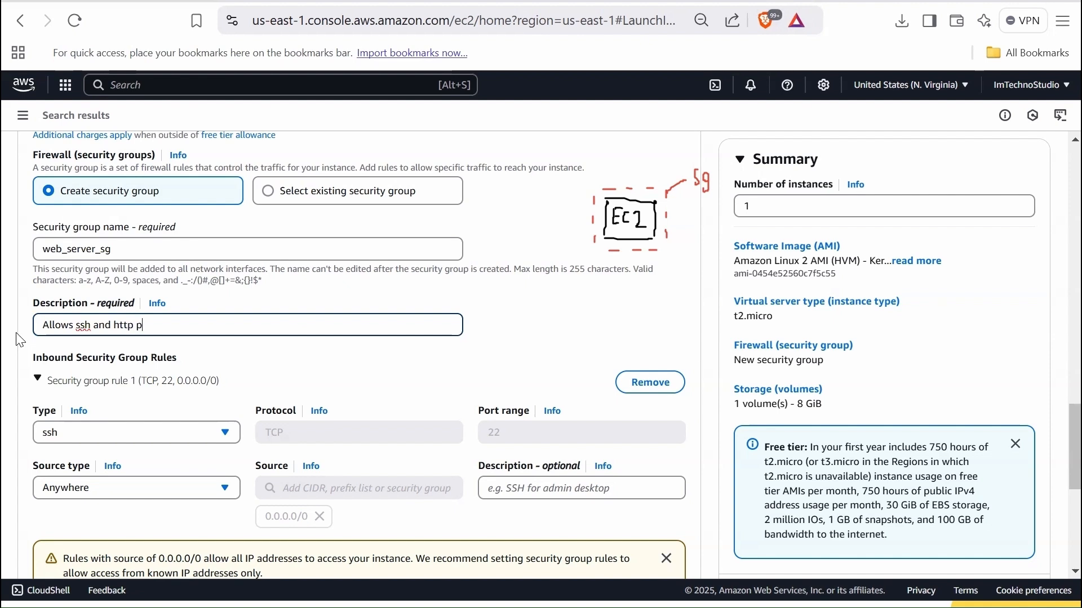
{"action": "type", "text": "rotocols"}
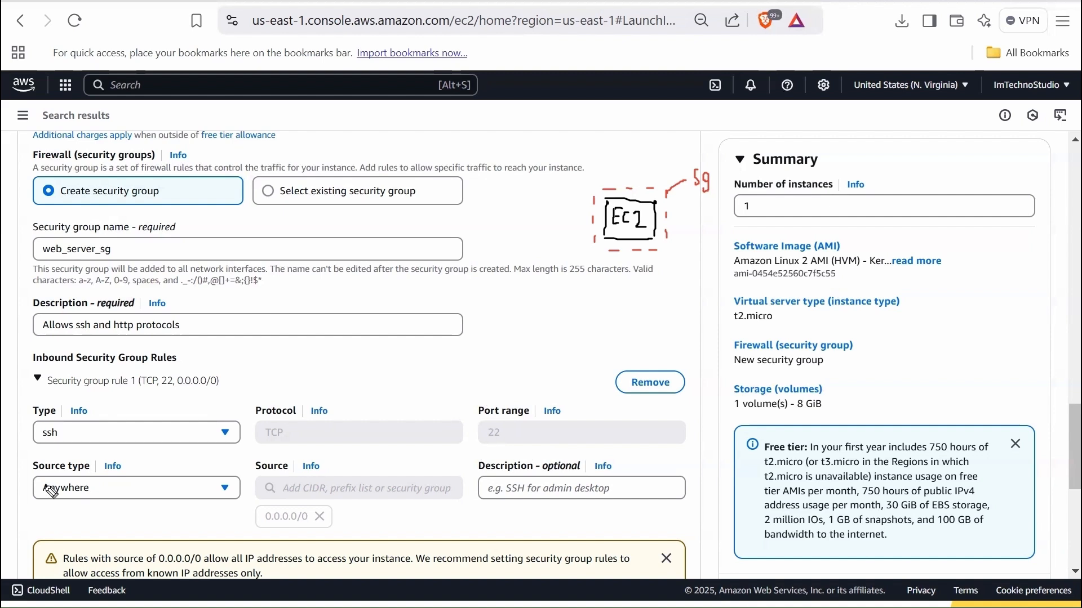
- Annotate the page in green with a computer and an ssh arrow to the EC2 box, and tick the rule's source type
{"action": "left_click_drag", "start_coordinate": [54, 477], "coordinate": [63, 476]}
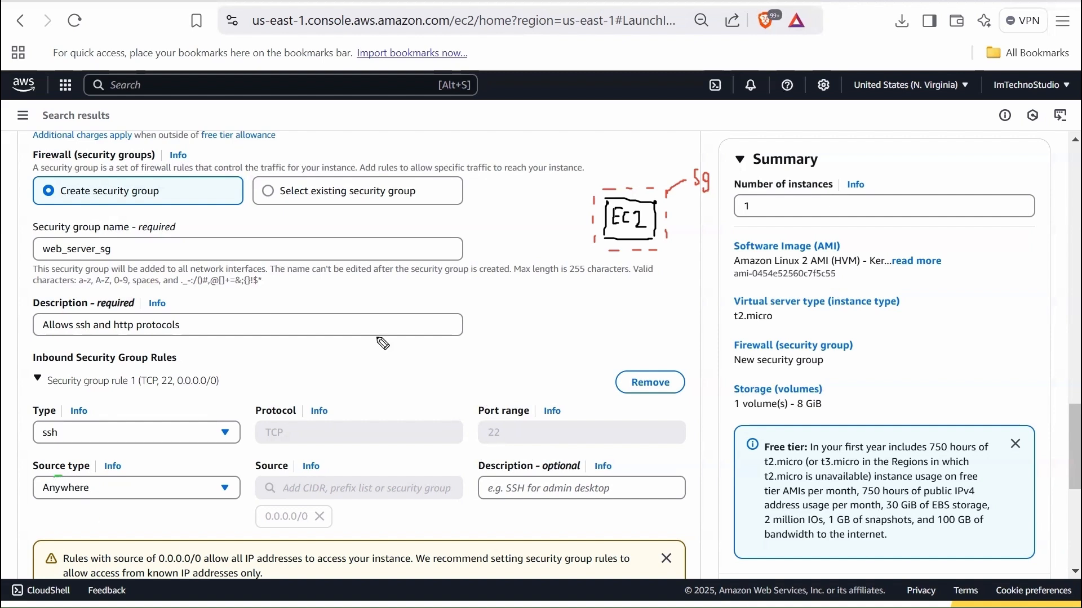
{"action": "mouse_move", "coordinate": [489, 221]}
{"action": "left_mouse_down"}
{"action": "mouse_move", "coordinate": [489, 206]}
{"action": "mouse_move", "coordinate": [510, 225]}
{"action": "mouse_move", "coordinate": [486, 239]}
{"action": "mouse_move", "coordinate": [501, 242]}
{"action": "mouse_move", "coordinate": [583, 218]}
{"action": "left_mouse_up"}
{"action": "mouse_move", "coordinate": [574, 212]}
{"action": "left_mouse_down"}
{"action": "mouse_move", "coordinate": [584, 219]}
{"action": "mouse_move", "coordinate": [575, 225]}
{"action": "mouse_move", "coordinate": [542, 208]}
{"action": "mouse_move", "coordinate": [566, 209]}
{"action": "left_mouse_up"}
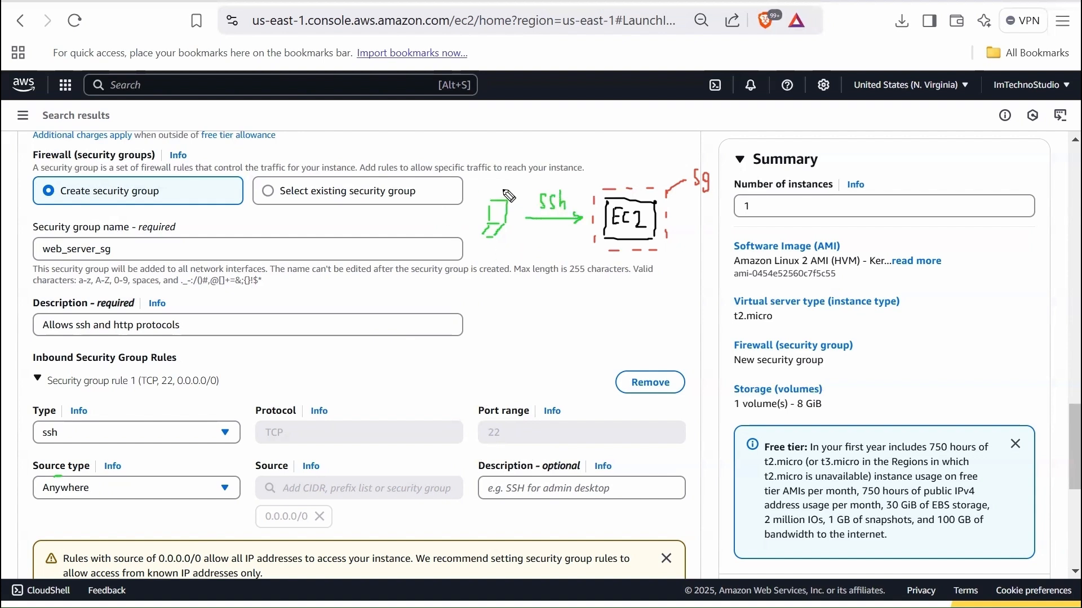
{"action": "left_click_drag", "start_coordinate": [17, 465], "coordinate": [28, 462]}
- Try Custom as the ssh rule's source type, check the CIDR choices, and set the source type back to Anywhere
{"action": "left_click", "coordinate": [129, 488]}
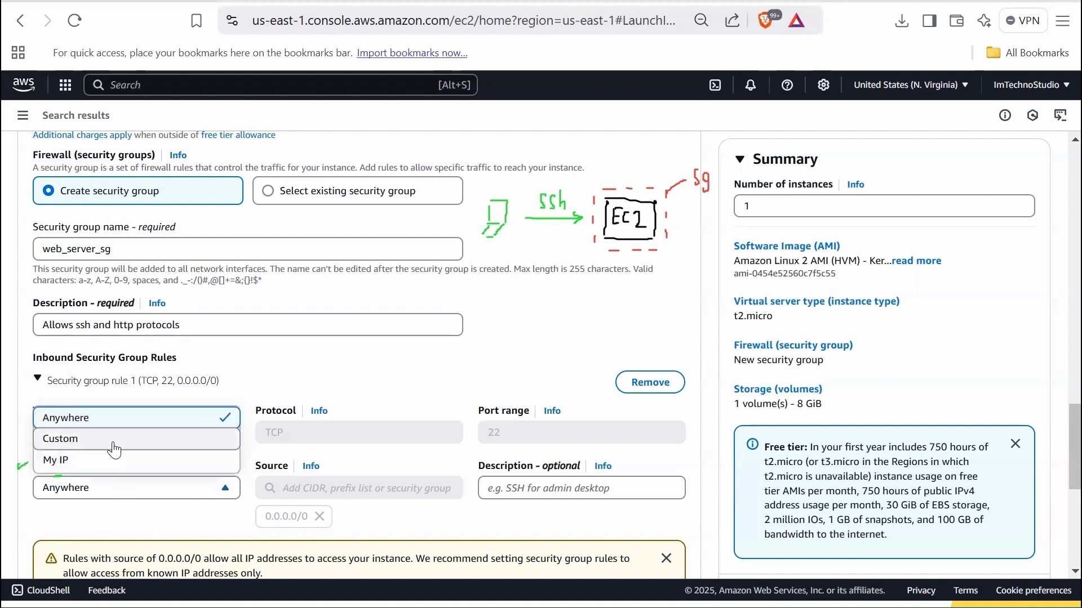
{"action": "left_click", "coordinate": [113, 443]}
{"action": "left_click", "coordinate": [314, 490]}
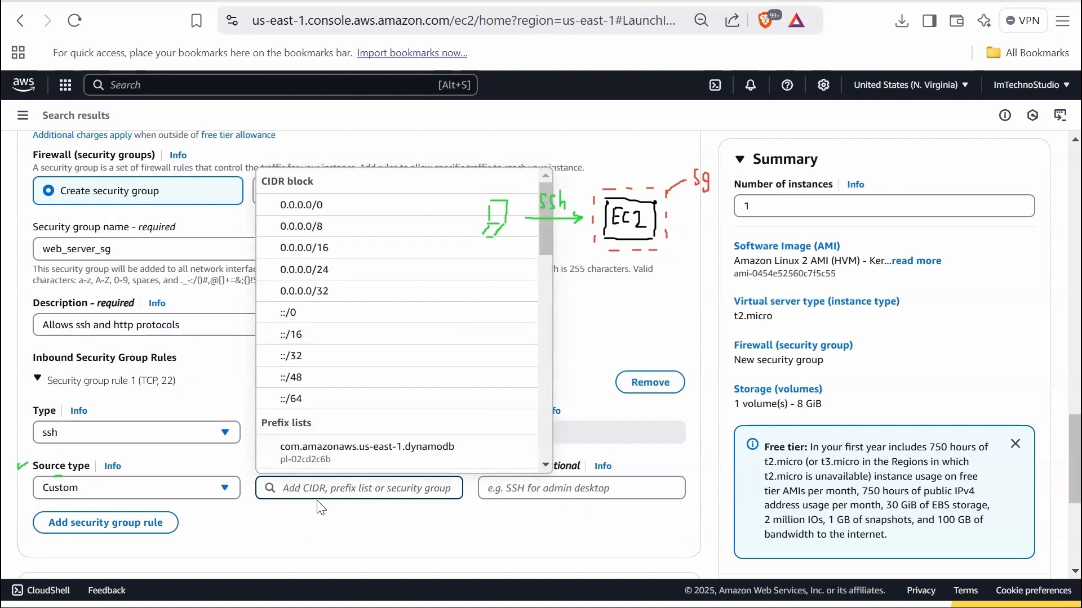
{"action": "left_click", "coordinate": [316, 523]}
{"action": "left_click", "coordinate": [109, 487]}
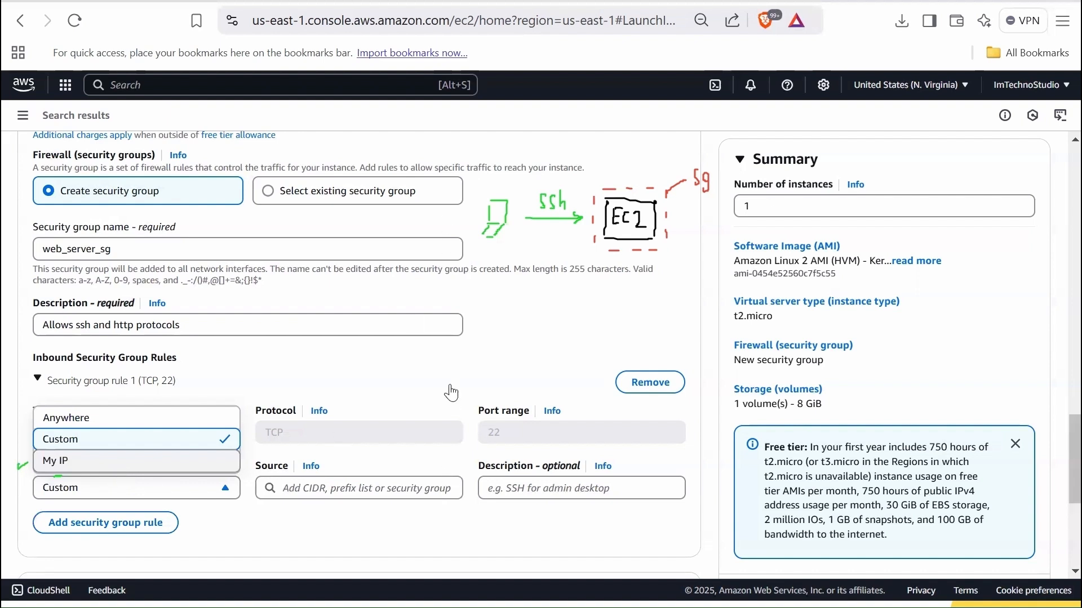
{"action": "left_click", "coordinate": [136, 428]}
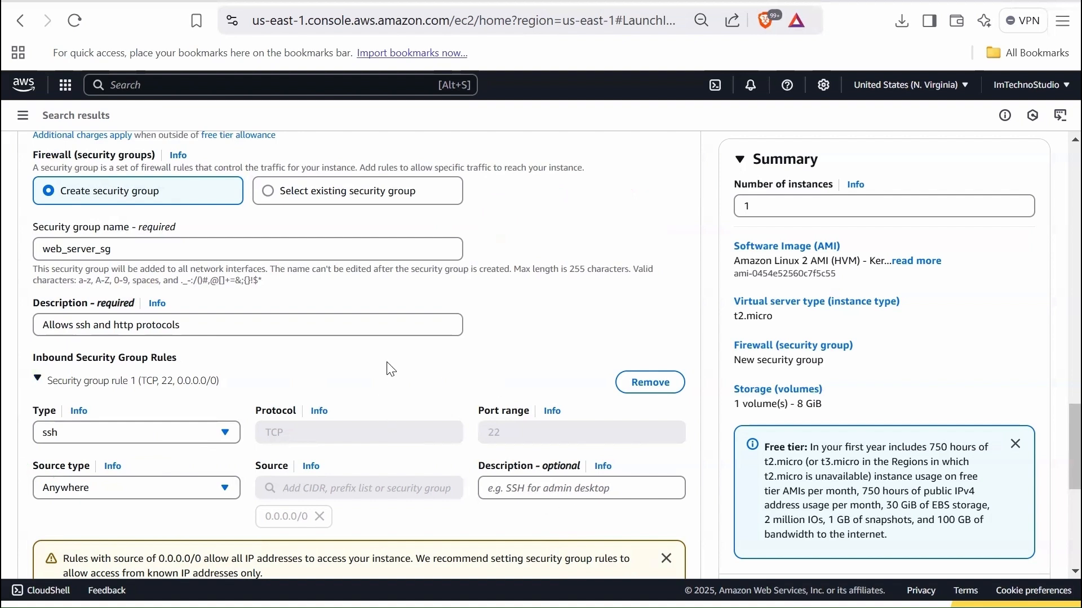
- Add a second inbound security group rule, look through its available protocol types including HTTP, and remove the rule without choosing one
{"action": "scroll", "coordinate": [271, 383], "scroll_direction": "down", "scroll_amount": 2}
{"action": "left_click", "coordinate": [118, 415]}
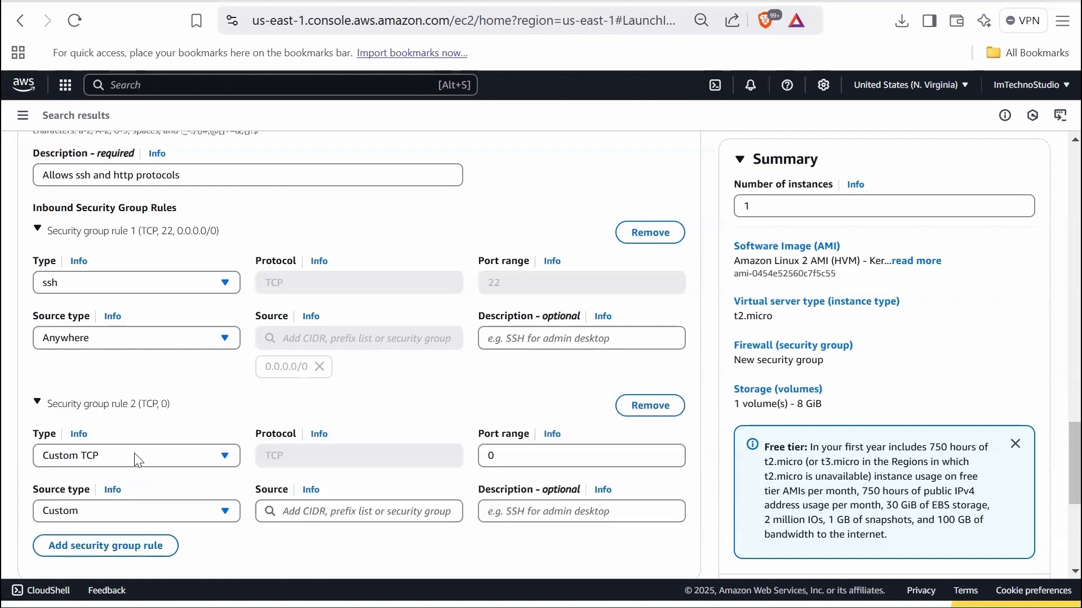
{"action": "left_click", "coordinate": [136, 461]}
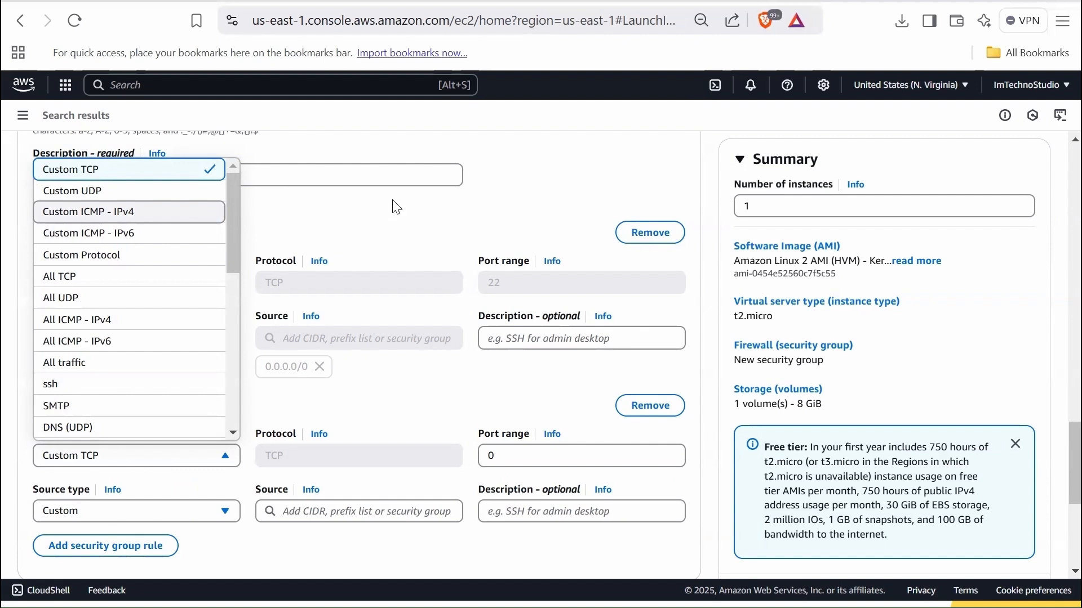
{"action": "scroll", "coordinate": [85, 305], "scroll_direction": "down", "scroll_amount": 3}
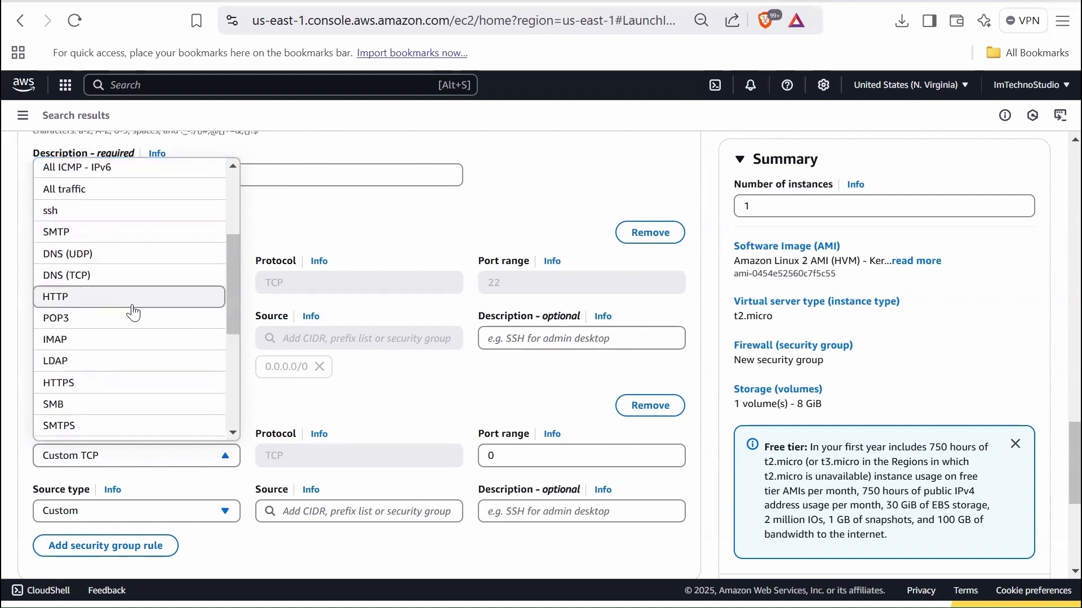
{"action": "scroll", "coordinate": [133, 313], "scroll_direction": "down", "scroll_amount": 3}
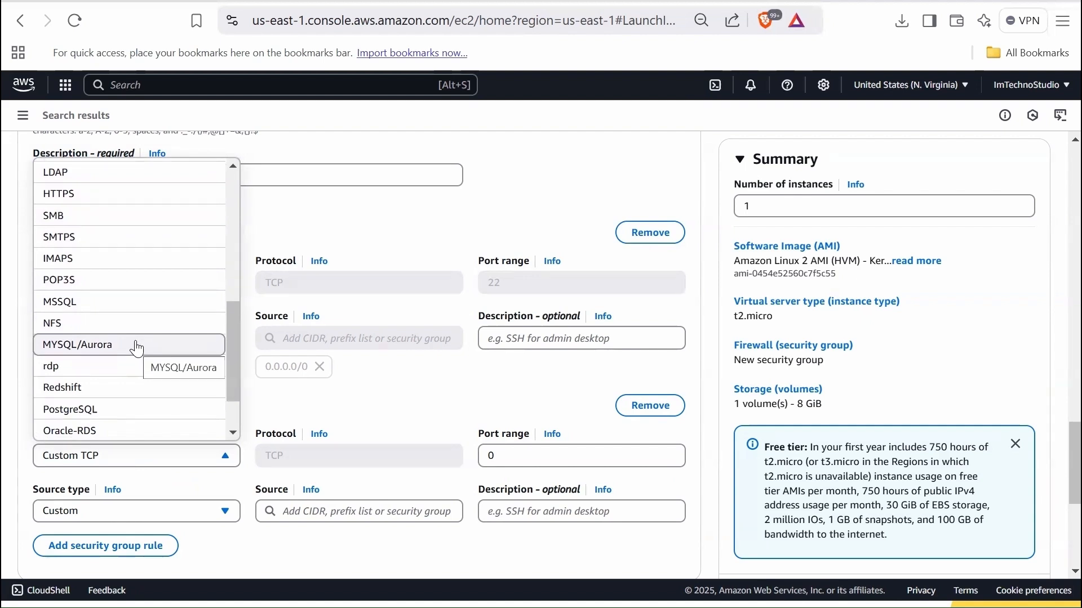
{"action": "scroll", "coordinate": [138, 344], "scroll_direction": "up", "scroll_amount": 2}
{"action": "scroll", "coordinate": [138, 344], "scroll_direction": "up", "scroll_amount": 3}
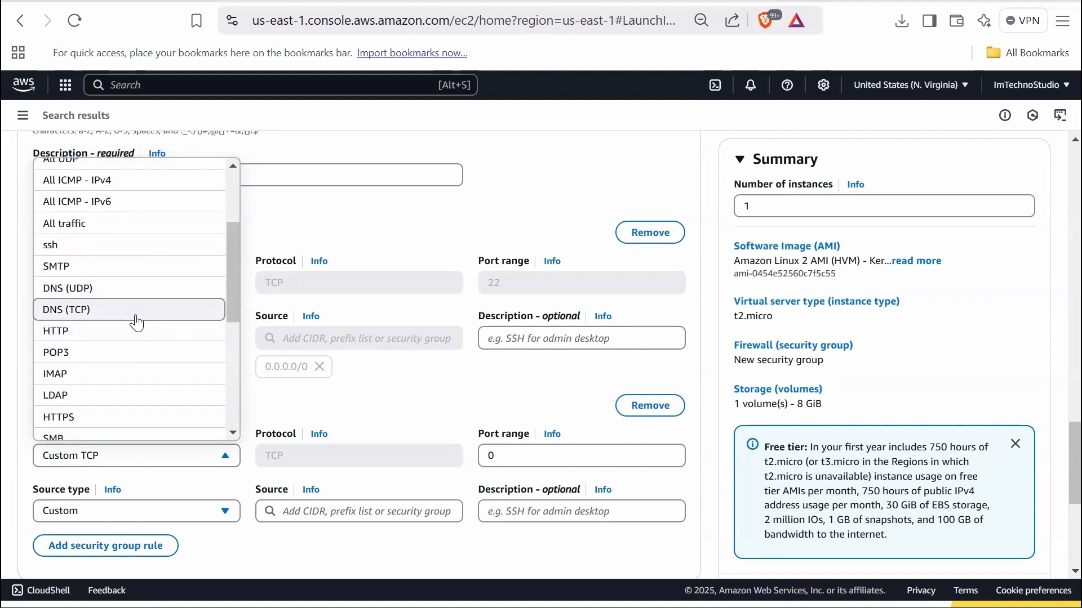
{"action": "scroll", "coordinate": [135, 325], "scroll_direction": "up", "scroll_amount": 4}
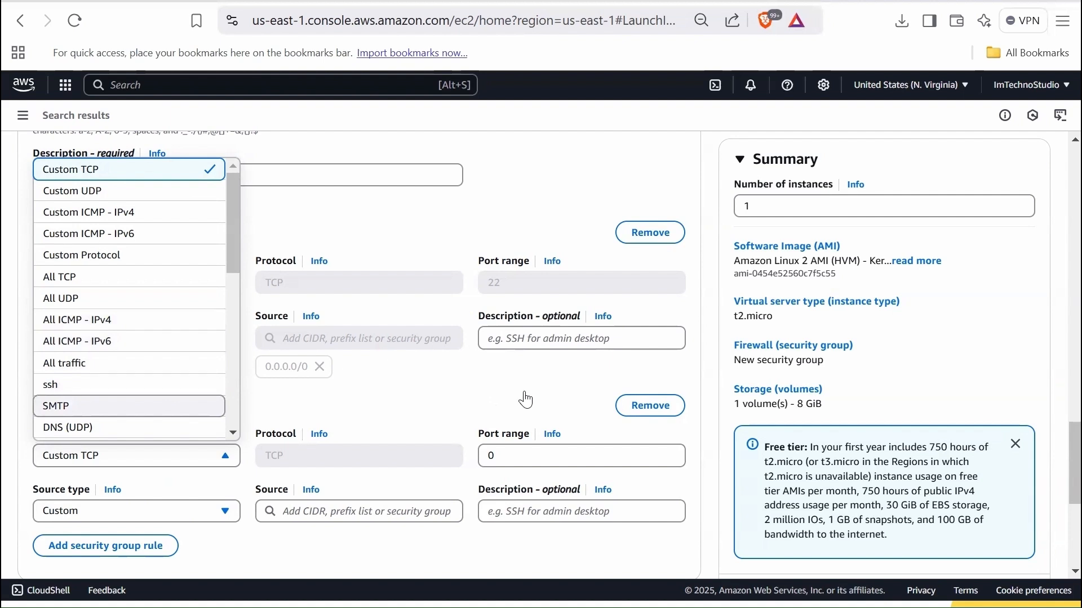
{"action": "left_click", "coordinate": [561, 187]}
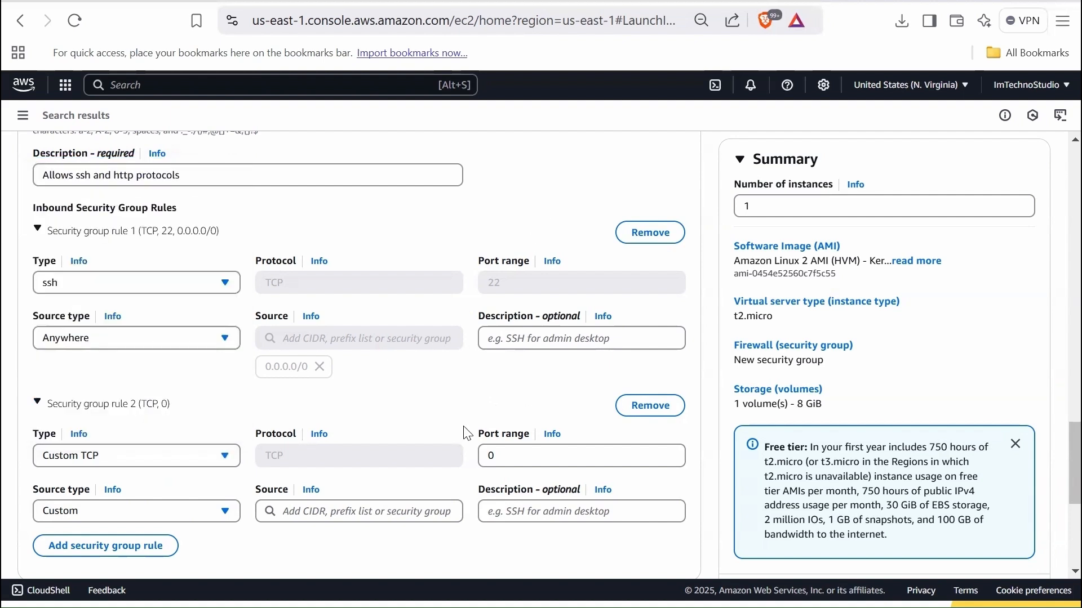
{"action": "left_click", "coordinate": [646, 408]}
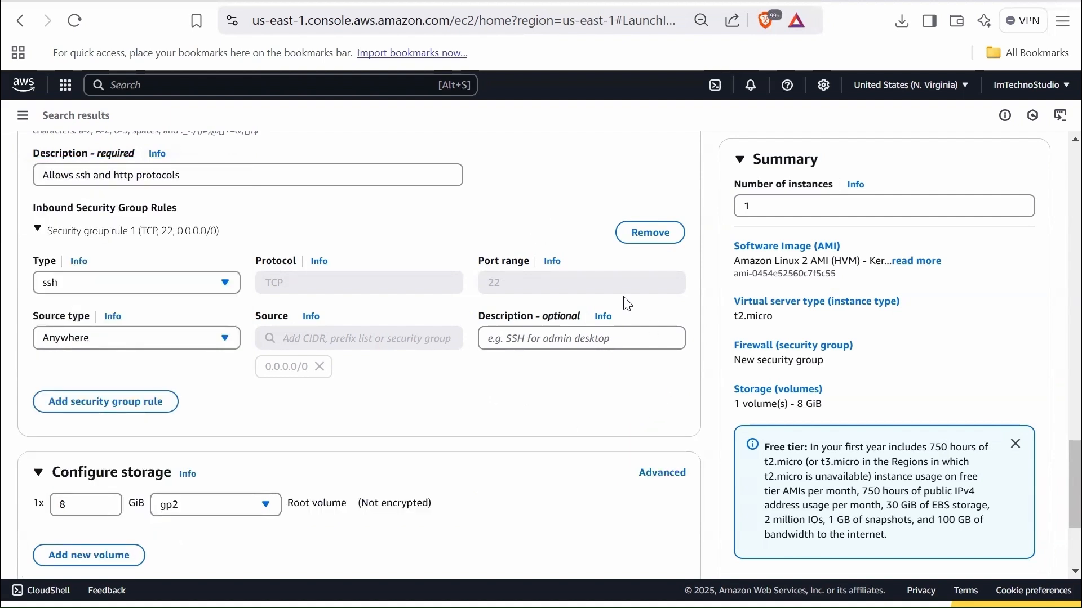
- Switch the storage configuration to the advanced view and expand the details of the root EBS volume
{"action": "scroll", "coordinate": [183, 408], "scroll_direction": "down", "scroll_amount": 3}
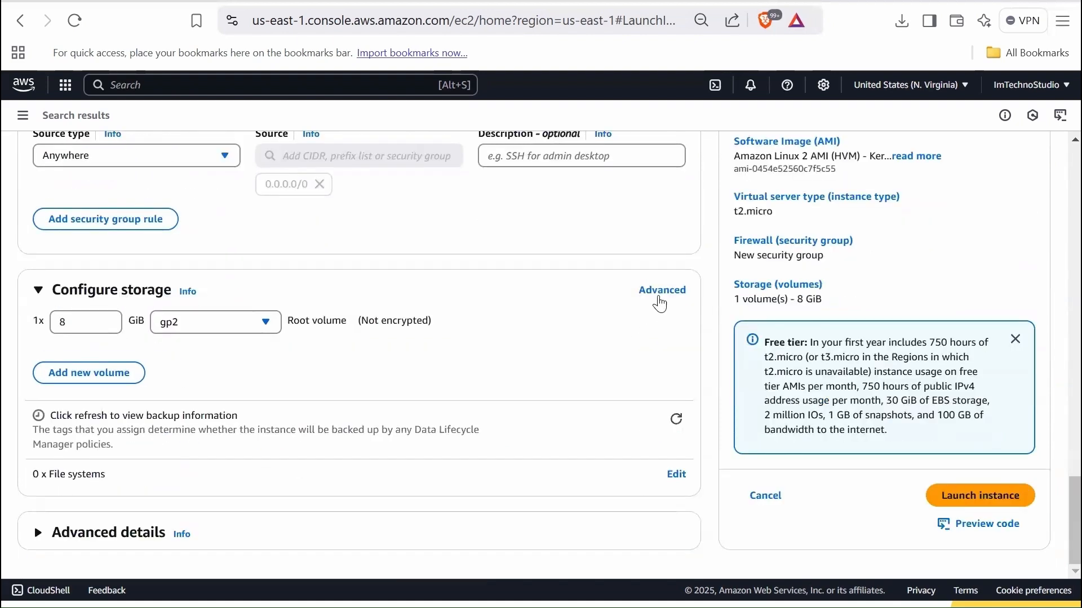
{"action": "left_click", "coordinate": [663, 292]}
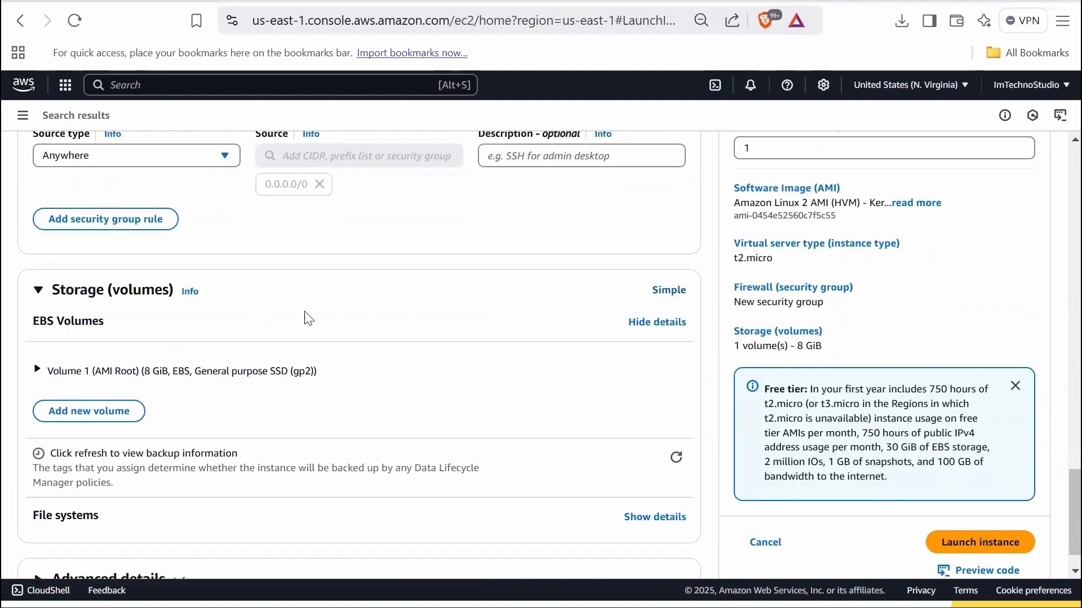
{"action": "left_click", "coordinate": [41, 371]}
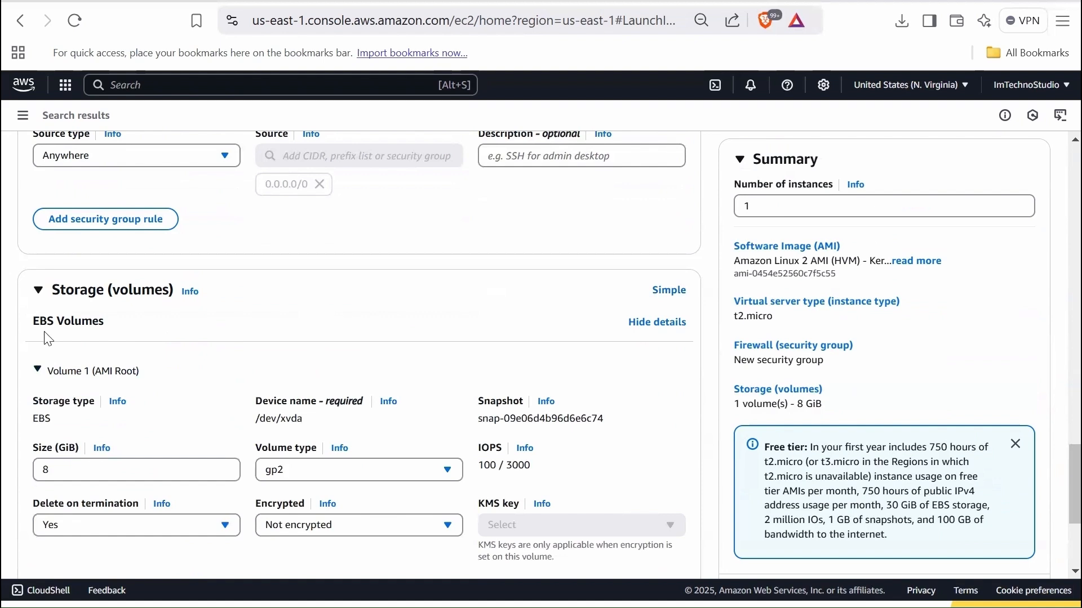
{"action": "scroll", "coordinate": [62, 338], "scroll_direction": "down", "scroll_amount": 2}
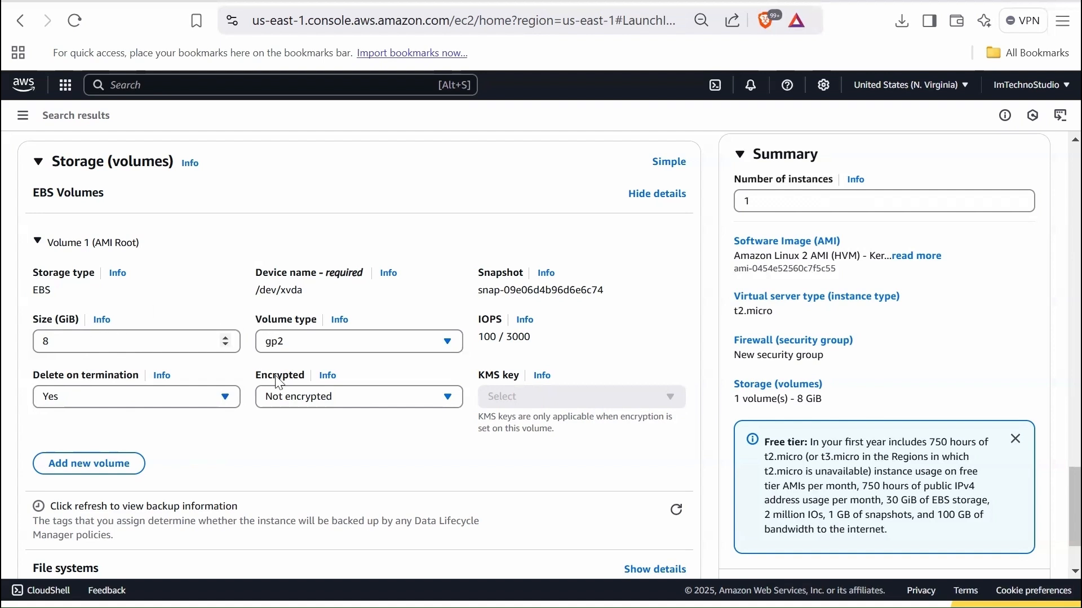
- Examine the root volume's device name, snapshot, volume type choices, IOPS and delete-on-termination options
{"action": "left_click", "coordinate": [338, 348]}
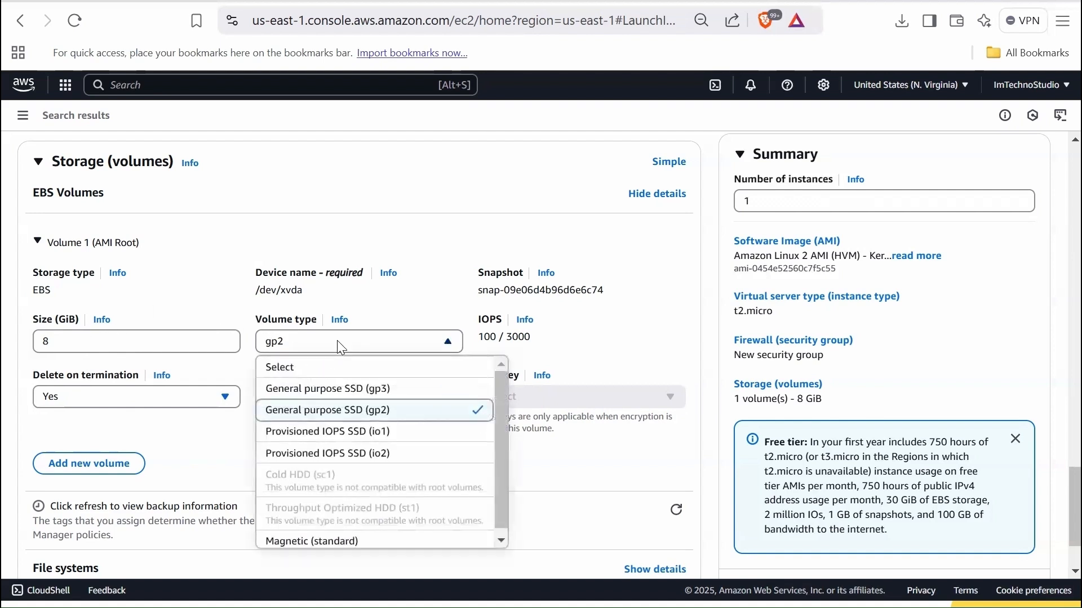
{"action": "left_click", "coordinate": [341, 349]}
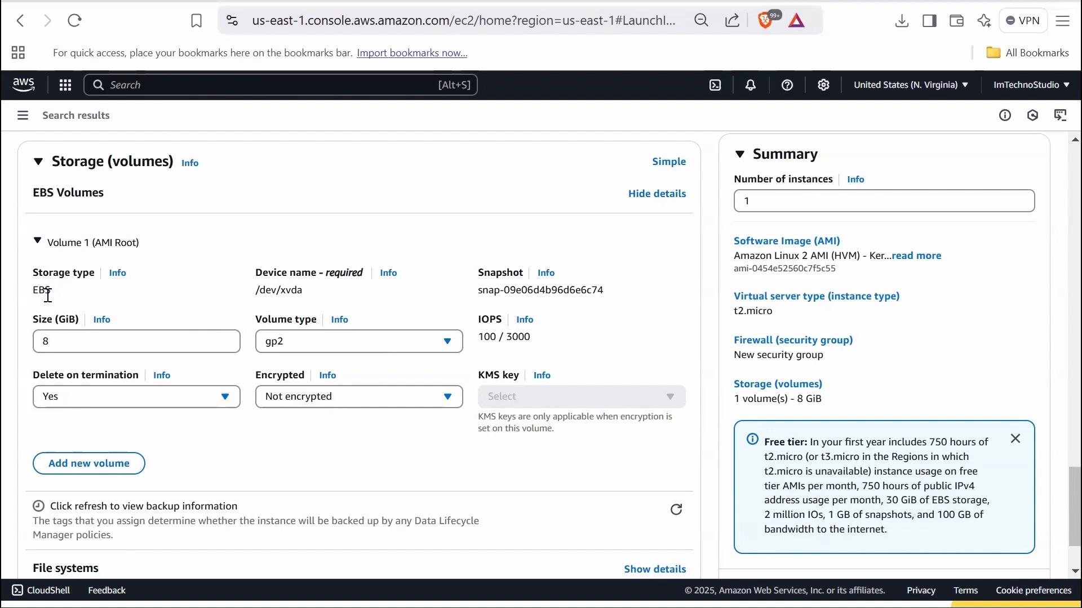
{"action": "left_click_drag", "start_coordinate": [265, 292], "coordinate": [288, 293]}
{"action": "left_click", "coordinate": [337, 307]}
{"action": "left_click_drag", "start_coordinate": [521, 290], "coordinate": [533, 290]}
{"action": "left_click", "coordinate": [322, 351]}
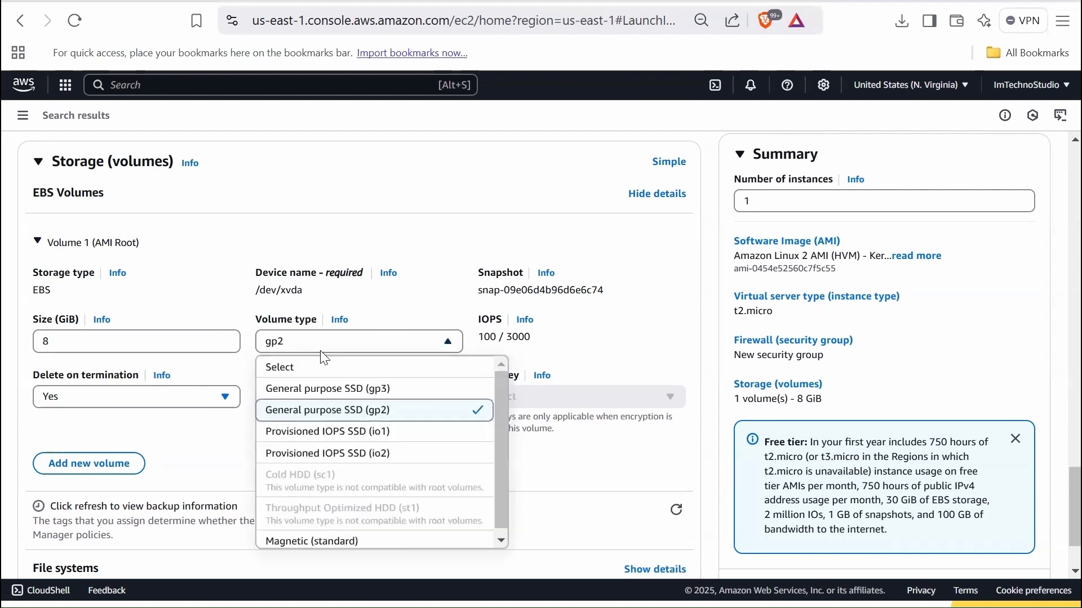
{"action": "left_click", "coordinate": [322, 350]}
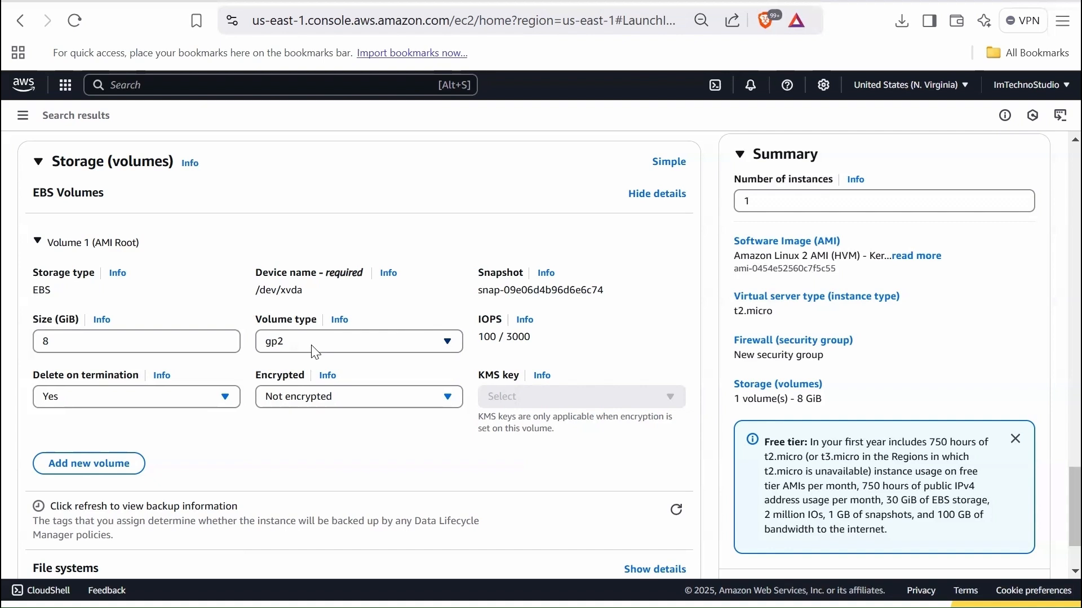
{"action": "left_click_drag", "start_coordinate": [482, 323], "coordinate": [491, 324]}
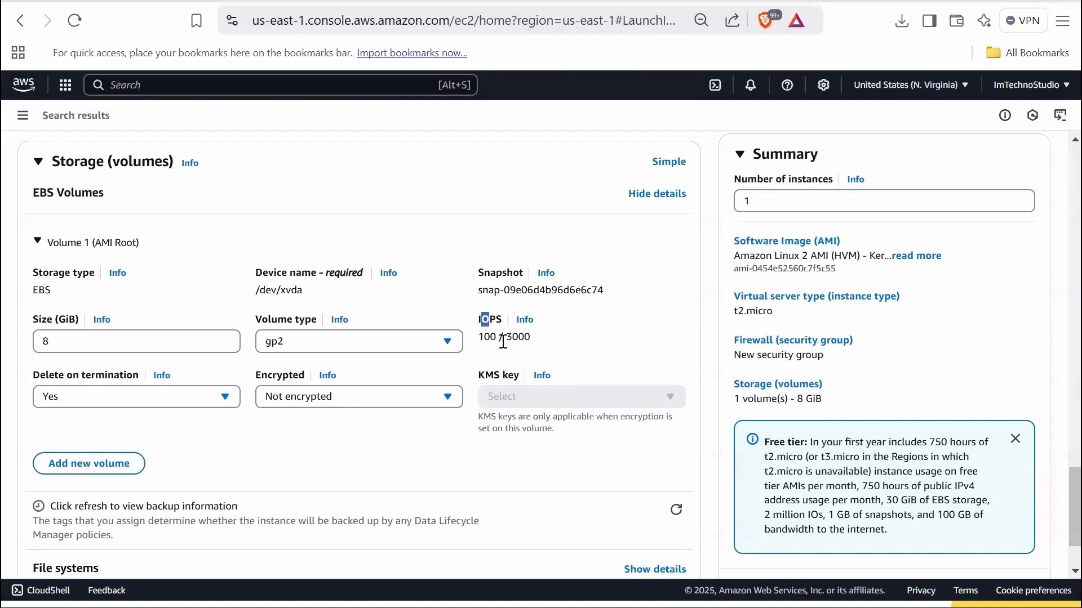
{"action": "left_click_drag", "start_coordinate": [491, 339], "coordinate": [485, 340]}
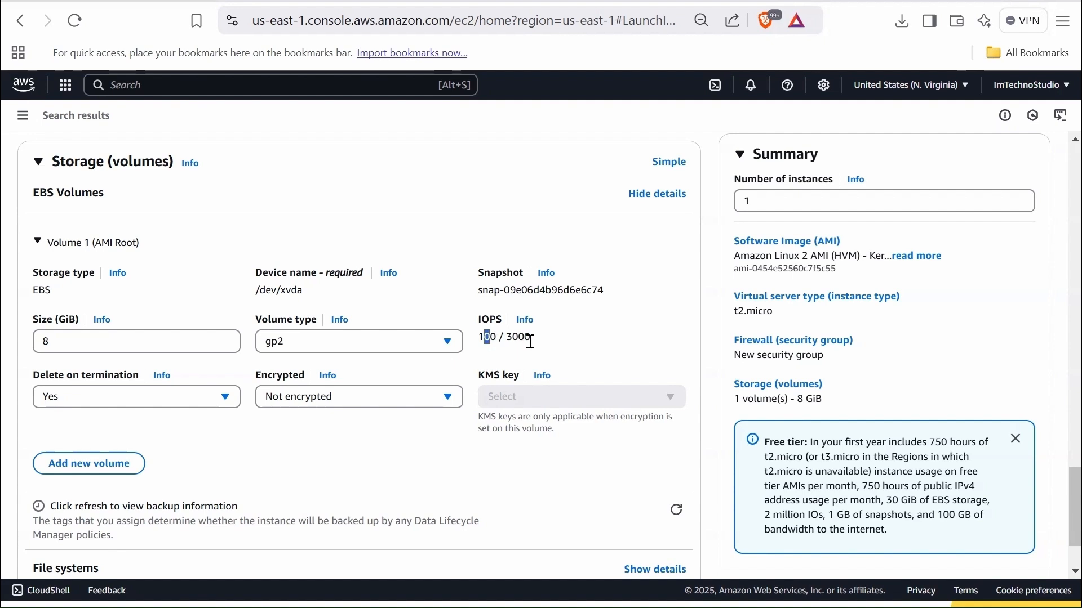
{"action": "left_click", "coordinate": [508, 344]}
{"action": "left_click_drag", "start_coordinate": [513, 338], "coordinate": [524, 338]}
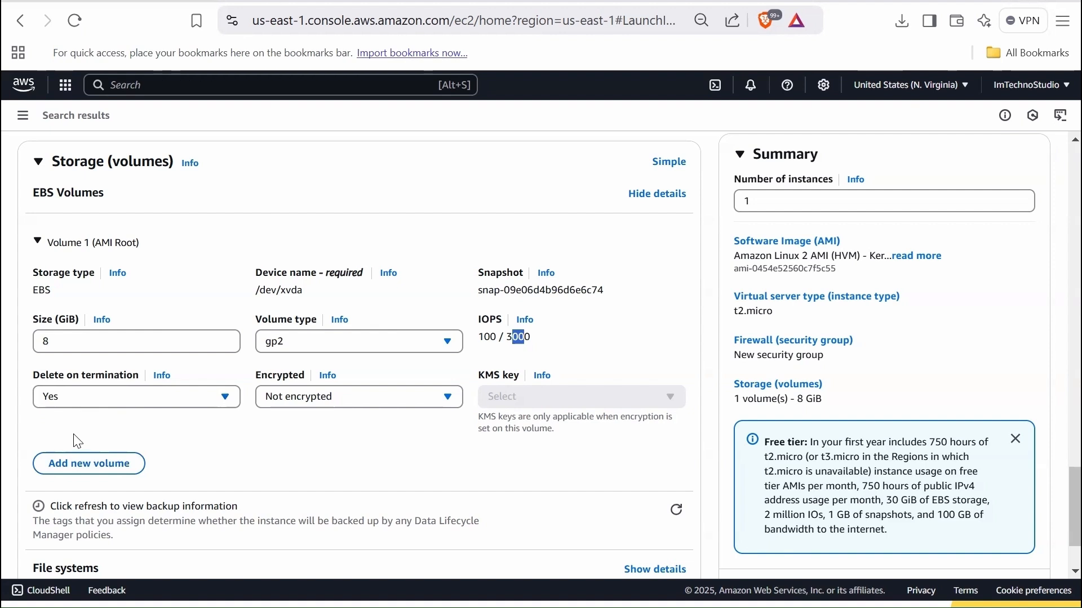
{"action": "left_click", "coordinate": [116, 405]}
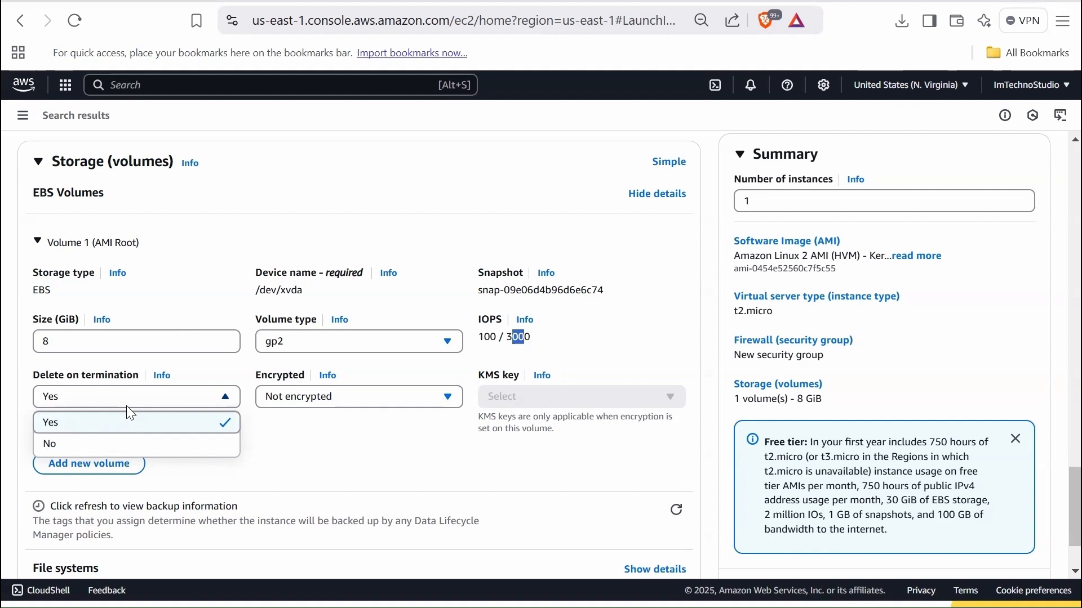
{"action": "left_click", "coordinate": [127, 400]}
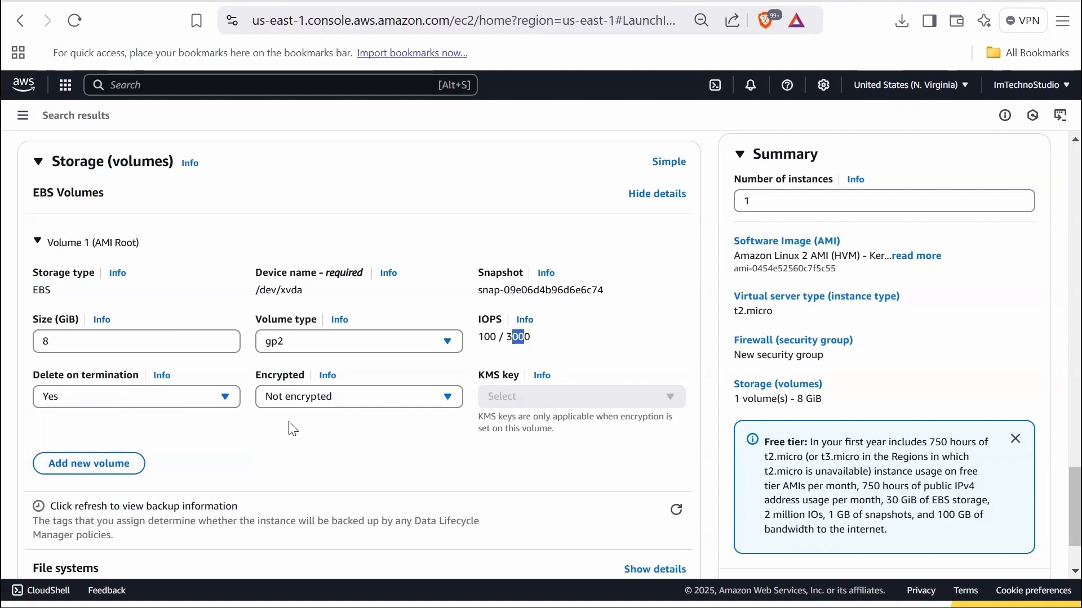
- Try Encrypted for the root volume, check the available KMS keys, and set it back to Not encrypted
{"action": "left_click", "coordinate": [333, 409]}
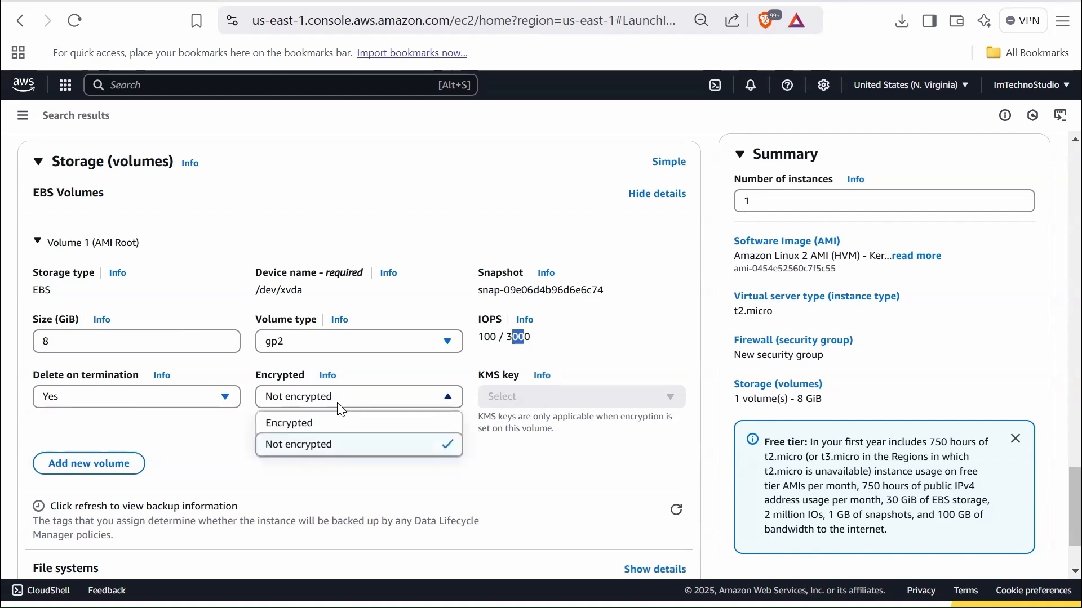
{"action": "left_click", "coordinate": [361, 423]}
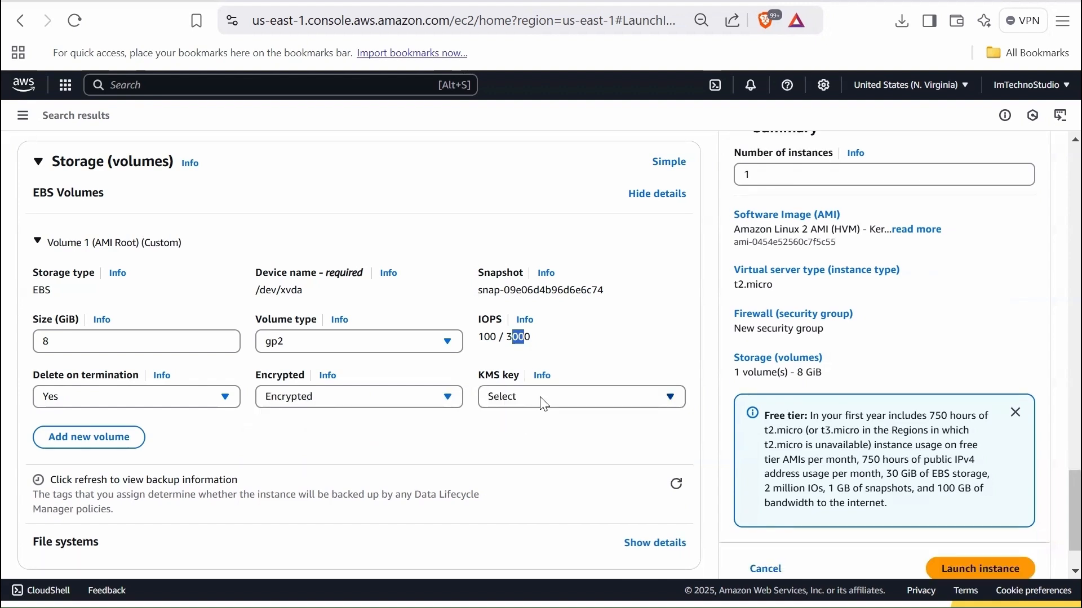
{"action": "left_click", "coordinate": [544, 399]}
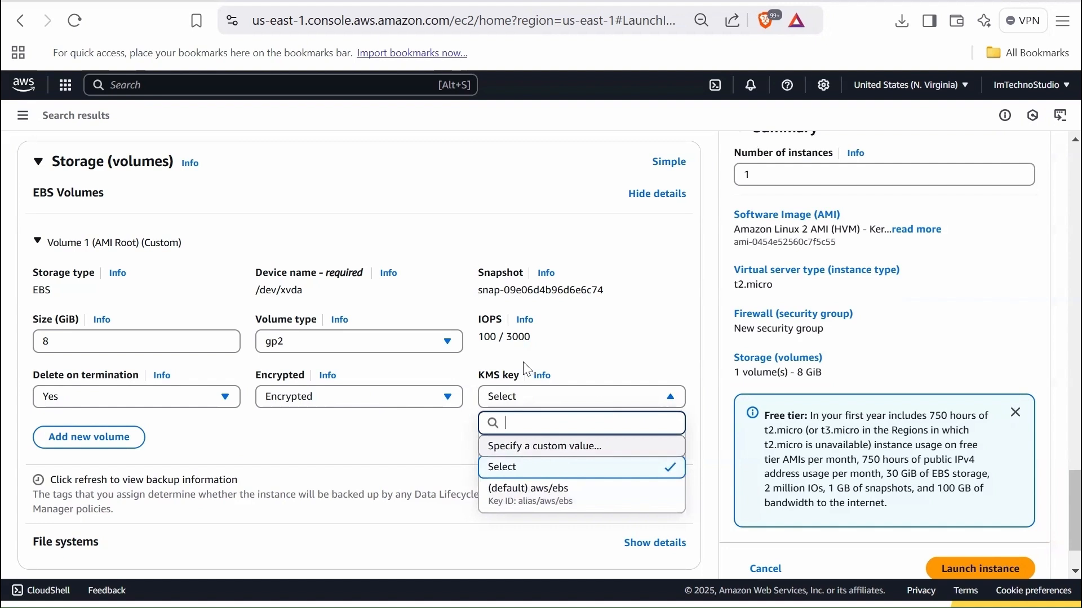
{"action": "left_click", "coordinate": [357, 404]}
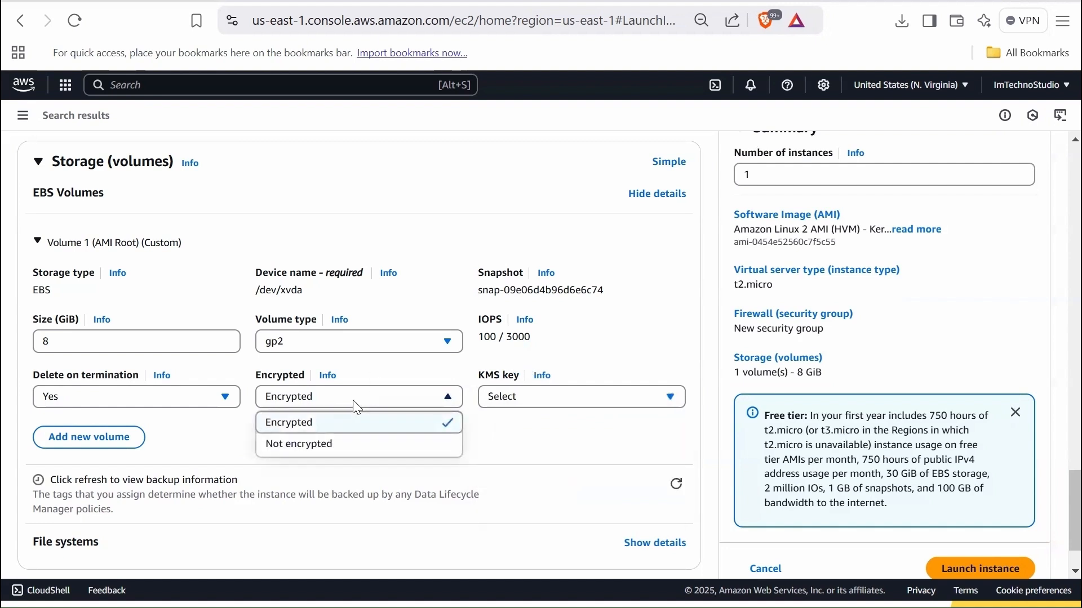
{"action": "left_click", "coordinate": [346, 449]}
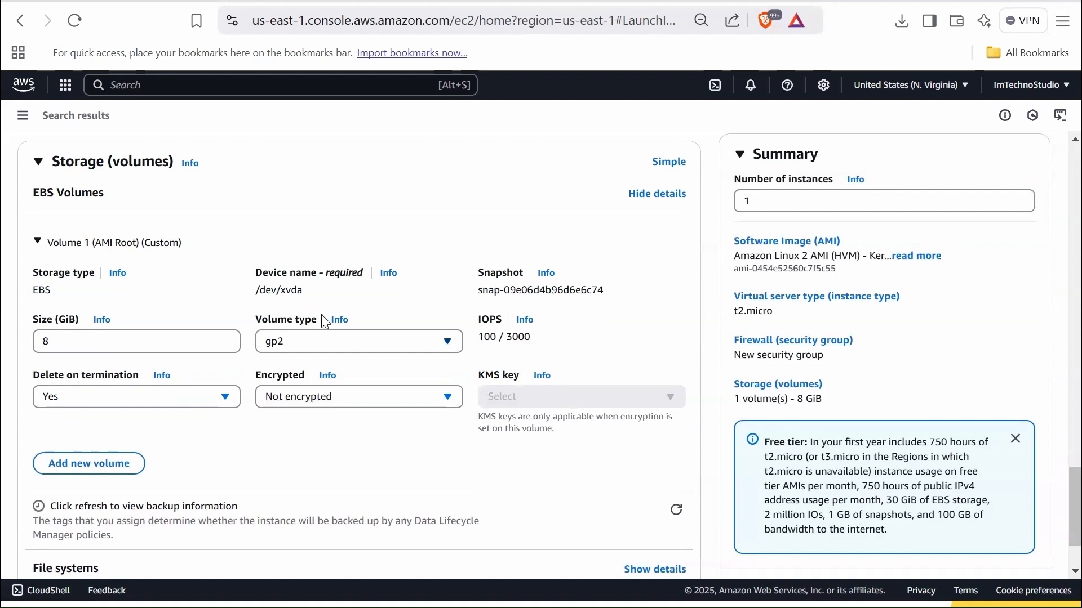
- Add a second EBS volume, compare its settings with the root volume's, and remove it
{"action": "left_click", "coordinate": [102, 468]}
{"action": "scroll", "coordinate": [318, 467], "scroll_direction": "down", "scroll_amount": 4}
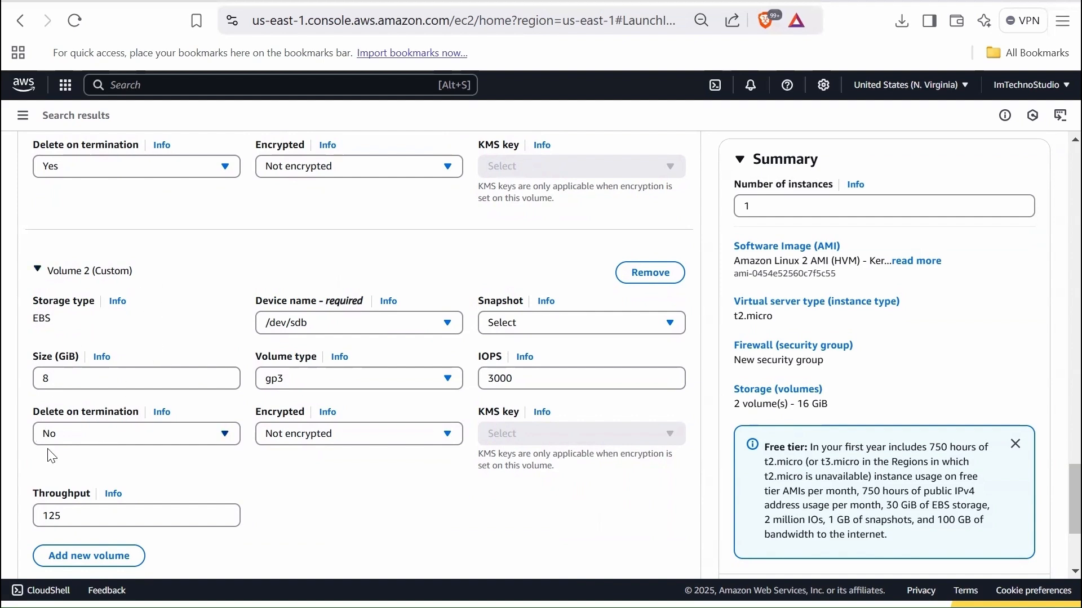
{"action": "scroll", "coordinate": [59, 493], "scroll_direction": "up", "scroll_amount": 2}
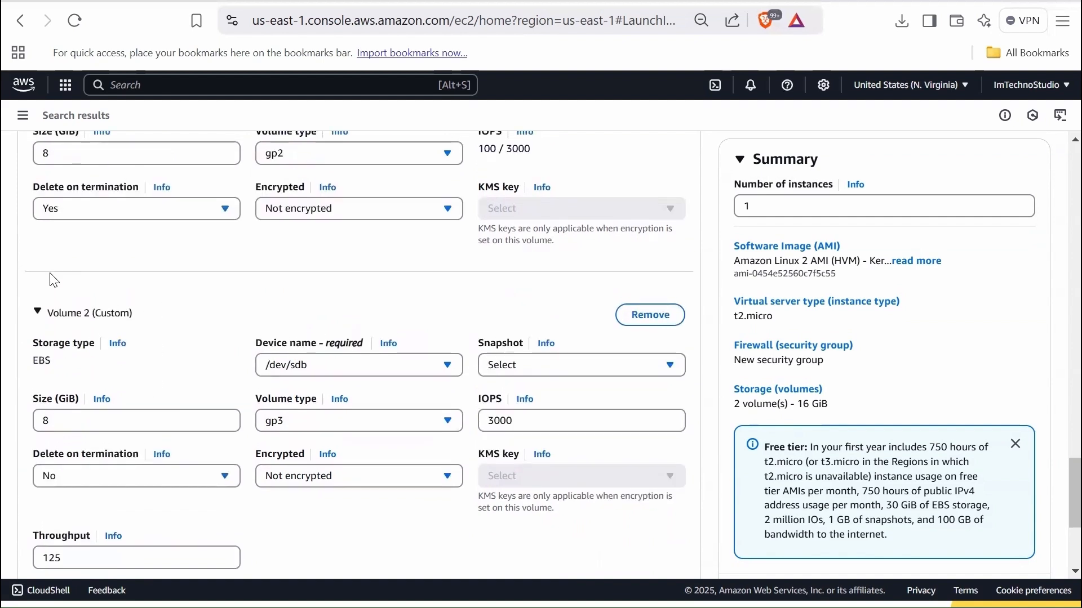
{"action": "scroll", "coordinate": [68, 494], "scroll_direction": "down", "scroll_amount": 1}
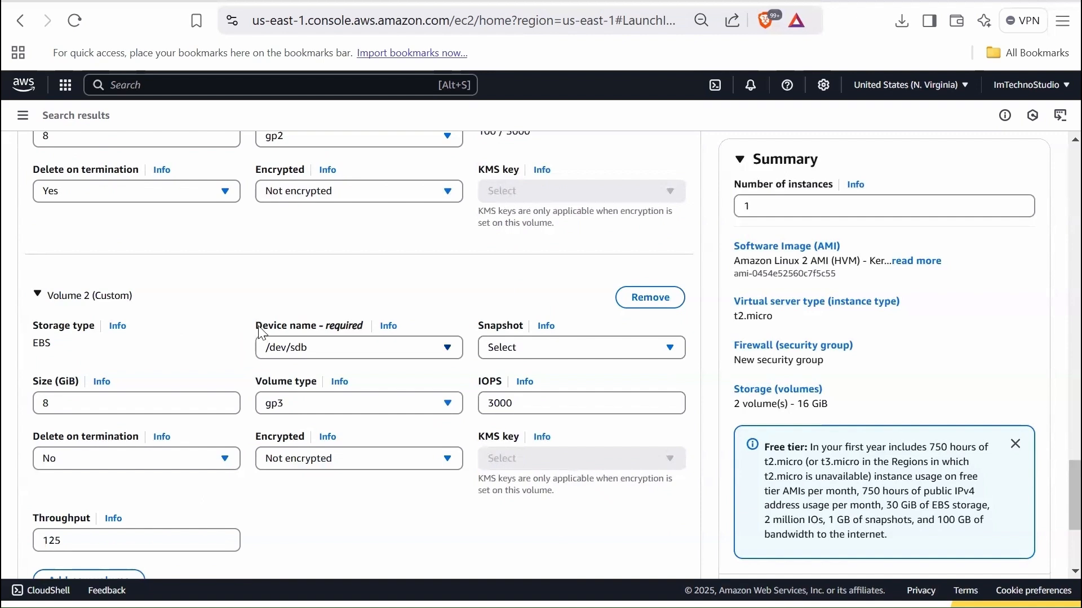
{"action": "scroll", "coordinate": [259, 332], "scroll_direction": "up", "scroll_amount": 3}
{"action": "scroll", "coordinate": [256, 326], "scroll_direction": "up", "scroll_amount": 2}
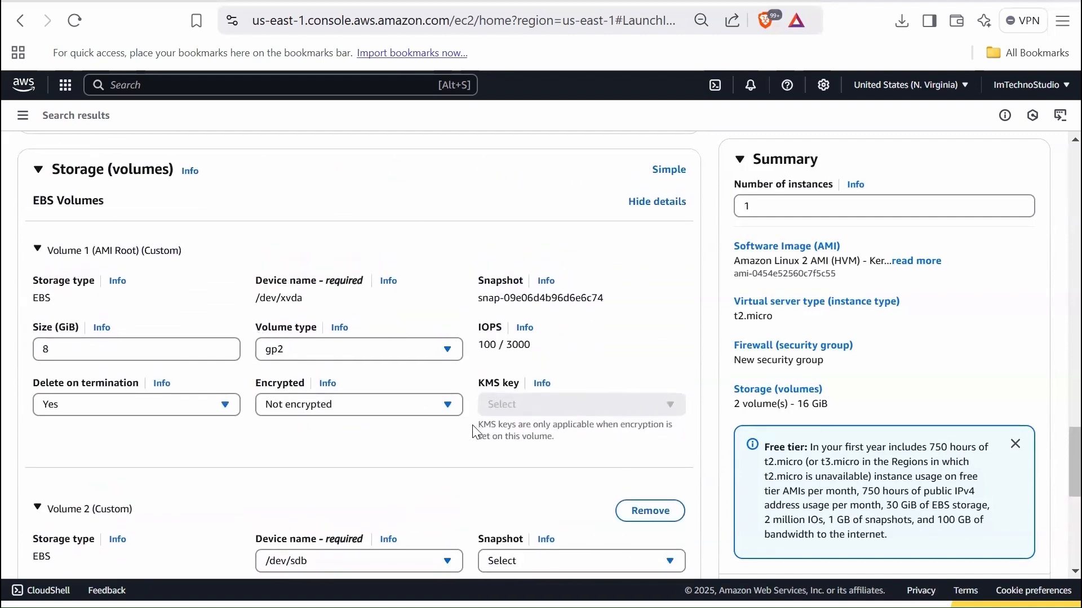
{"action": "scroll", "coordinate": [417, 450], "scroll_direction": "down", "scroll_amount": 1}
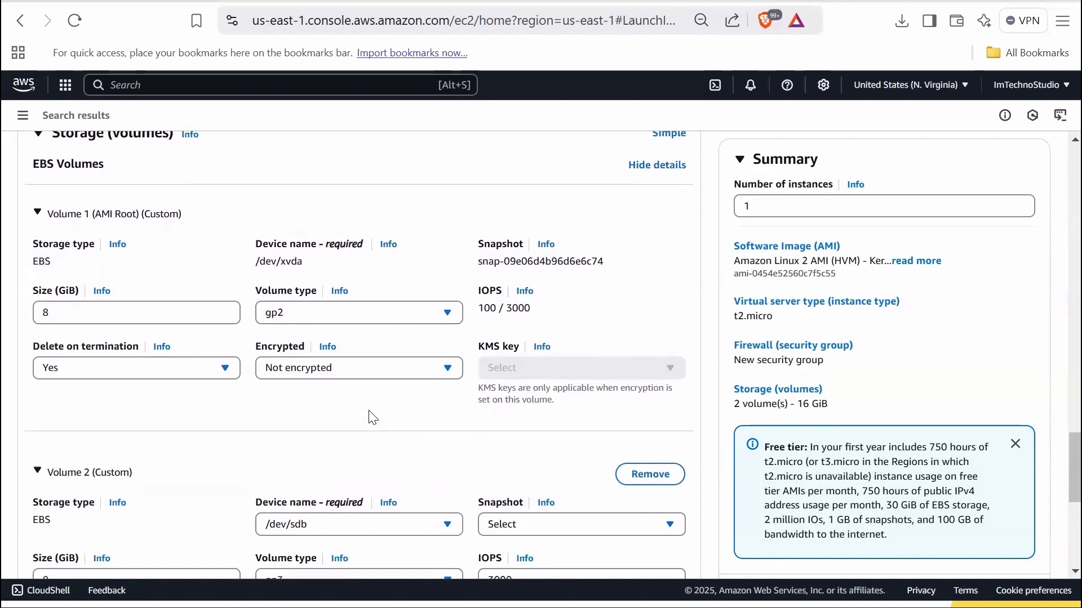
{"action": "left_click", "coordinate": [649, 478]}
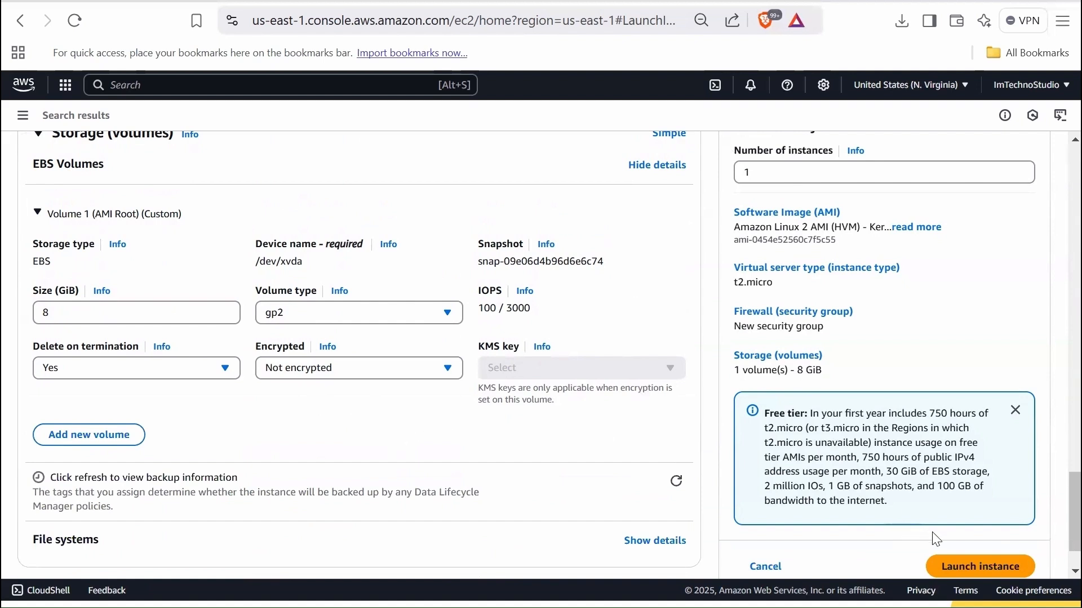
- Expand the Advanced details section and view its options from domain join directory to stop-hibernate behavior
{"action": "scroll", "coordinate": [443, 455], "scroll_direction": "down", "scroll_amount": 1}
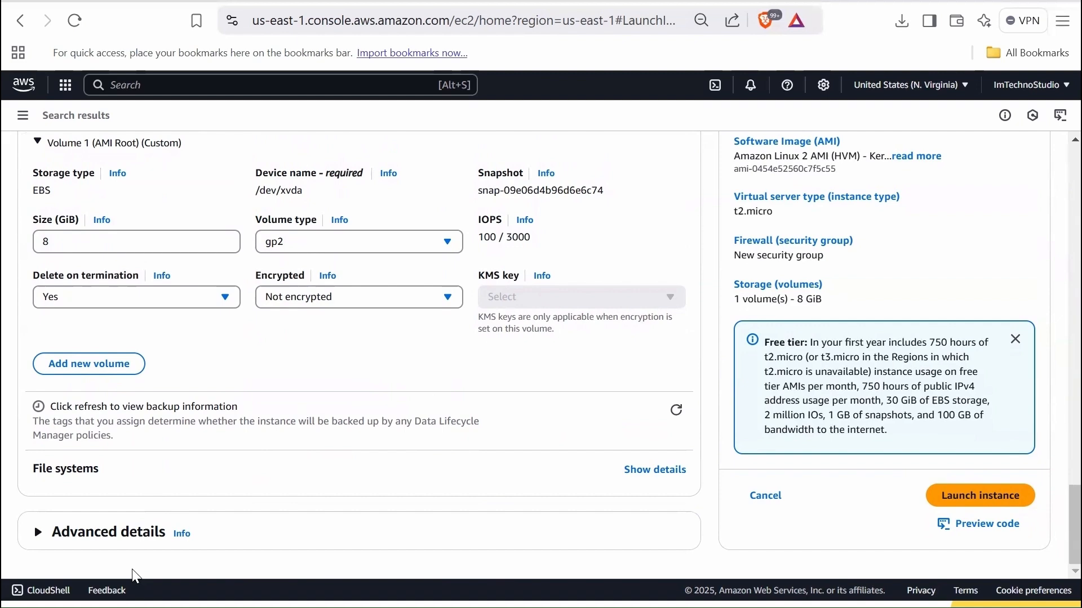
{"action": "left_click", "coordinate": [111, 544]}
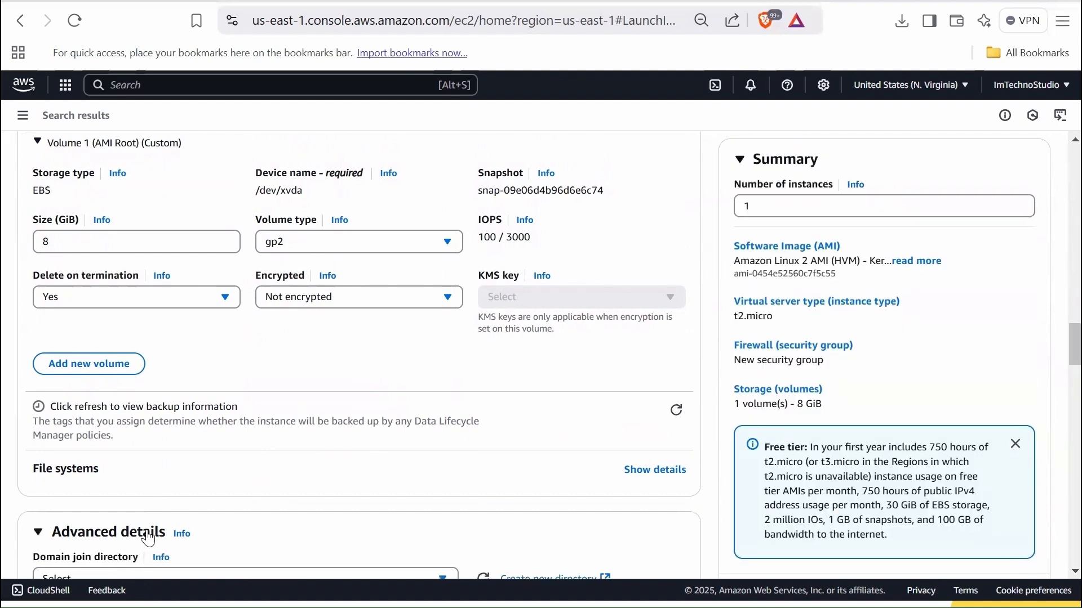
{"action": "scroll", "coordinate": [444, 434], "scroll_direction": "down", "scroll_amount": 5}
{"action": "scroll", "coordinate": [438, 432], "scroll_direction": "down", "scroll_amount": 2}
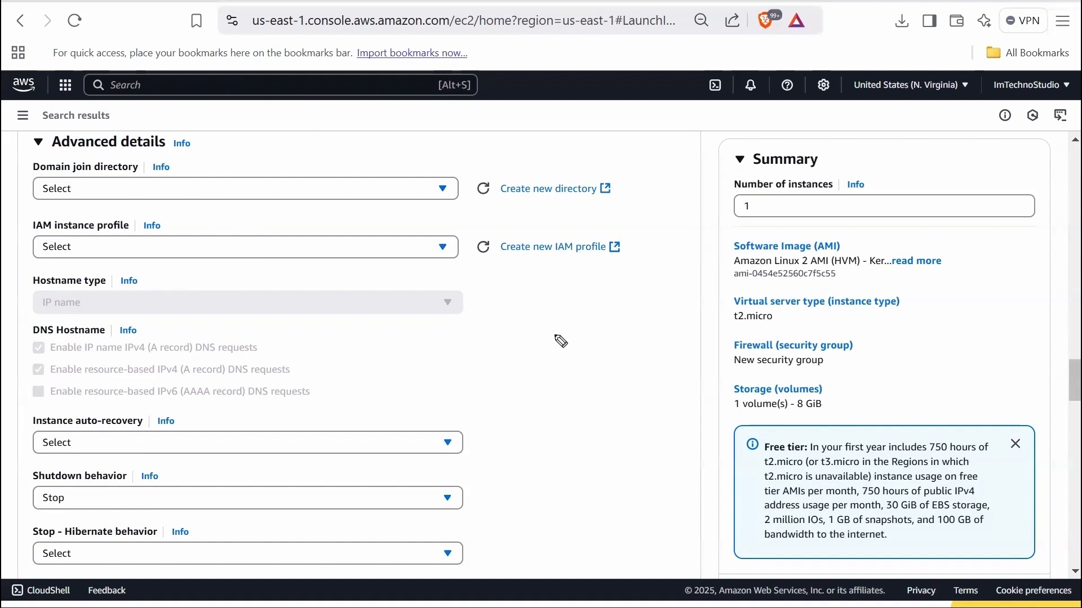
- Annotate the page with an EC2 box labelled App linked to an RDS box labelled DB
{"action": "mouse_move", "coordinate": [534, 344]}
{"action": "left_mouse_down"}
{"action": "mouse_move", "coordinate": [540, 359]}
{"action": "mouse_move", "coordinate": [550, 346]}
{"action": "mouse_move", "coordinate": [566, 360]}
{"action": "mouse_move", "coordinate": [540, 398]}
{"action": "left_mouse_up"}
{"action": "left_click_drag", "start_coordinate": [529, 388], "coordinate": [541, 388]}
{"action": "left_click_drag", "start_coordinate": [549, 385], "coordinate": [550, 394]}
{"action": "left_click_drag", "start_coordinate": [557, 384], "coordinate": [642, 398]}
{"action": "left_click_drag", "start_coordinate": [643, 380], "coordinate": [643, 398]}
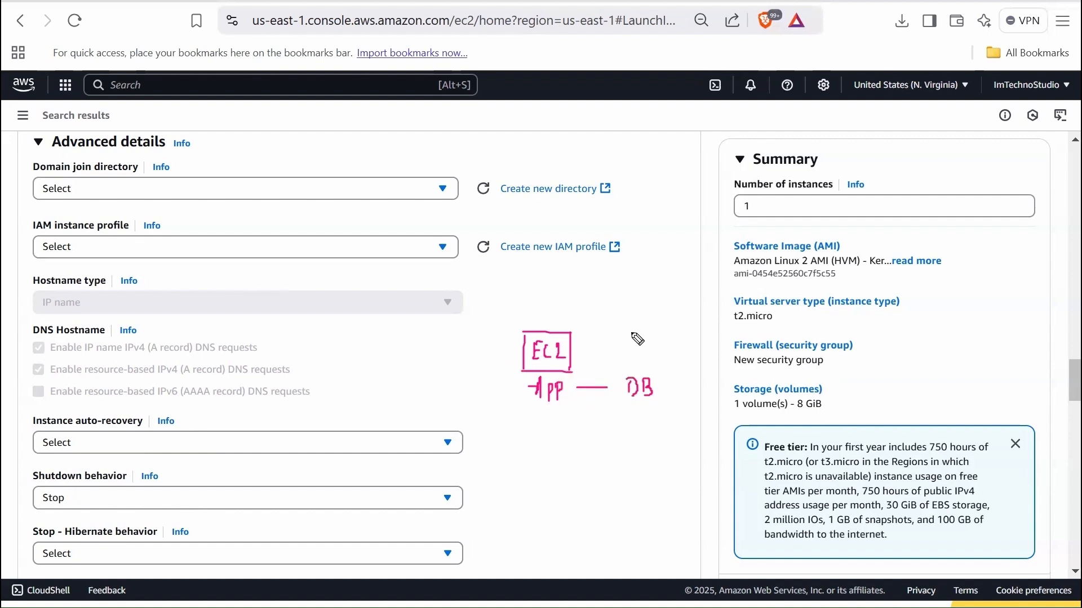
{"action": "left_click_drag", "start_coordinate": [629, 337], "coordinate": [638, 354]}
{"action": "mouse_move", "coordinate": [618, 329]}
{"action": "left_mouse_down"}
{"action": "mouse_move", "coordinate": [660, 327]}
{"action": "mouse_move", "coordinate": [666, 366]}
{"action": "left_mouse_up"}
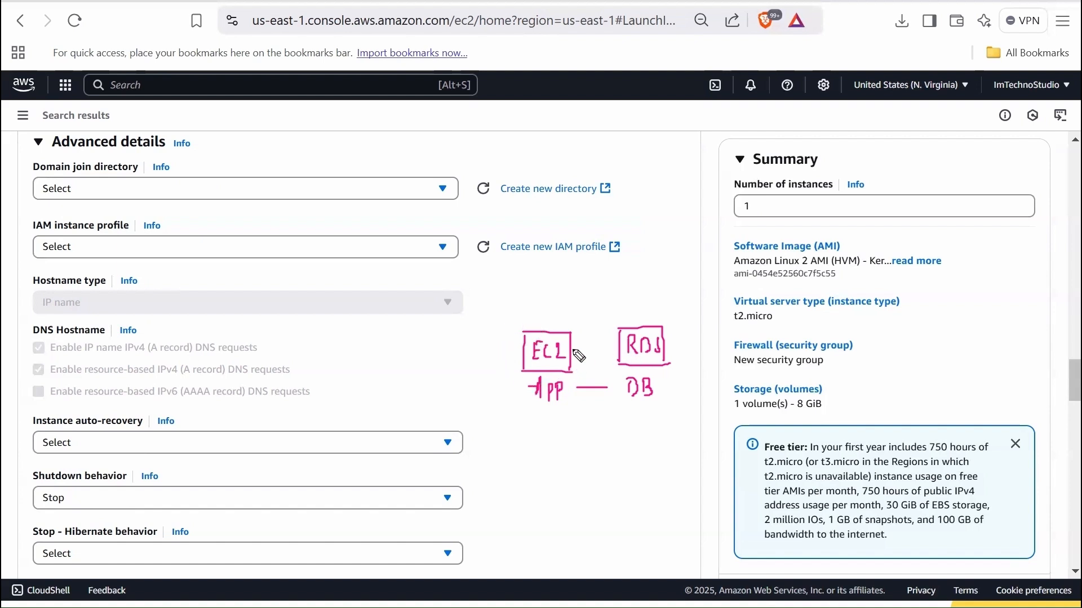
- Annotate a Role with an RDS policy applied to EC2, tick IAM instance profile, and clear all on-screen annotations
{"action": "left_click_drag", "start_coordinate": [531, 299], "coordinate": [532, 317]}
{"action": "mouse_move", "coordinate": [532, 299]}
{"action": "left_mouse_down"}
{"action": "mouse_move", "coordinate": [540, 316]}
{"action": "mouse_move", "coordinate": [569, 316]}
{"action": "mouse_move", "coordinate": [507, 287]}
{"action": "mouse_move", "coordinate": [518, 281]}
{"action": "left_mouse_up"}
{"action": "mouse_move", "coordinate": [510, 276]}
{"action": "left_mouse_down"}
{"action": "mouse_move", "coordinate": [520, 279]}
{"action": "mouse_move", "coordinate": [515, 288]}
{"action": "mouse_move", "coordinate": [545, 272]}
{"action": "mouse_move", "coordinate": [602, 274]}
{"action": "mouse_move", "coordinate": [606, 287]}
{"action": "left_mouse_up"}
{"action": "mouse_move", "coordinate": [576, 349]}
{"action": "left_mouse_down"}
{"action": "mouse_move", "coordinate": [609, 351]}
{"action": "mouse_move", "coordinate": [599, 357]}
{"action": "left_mouse_up"}
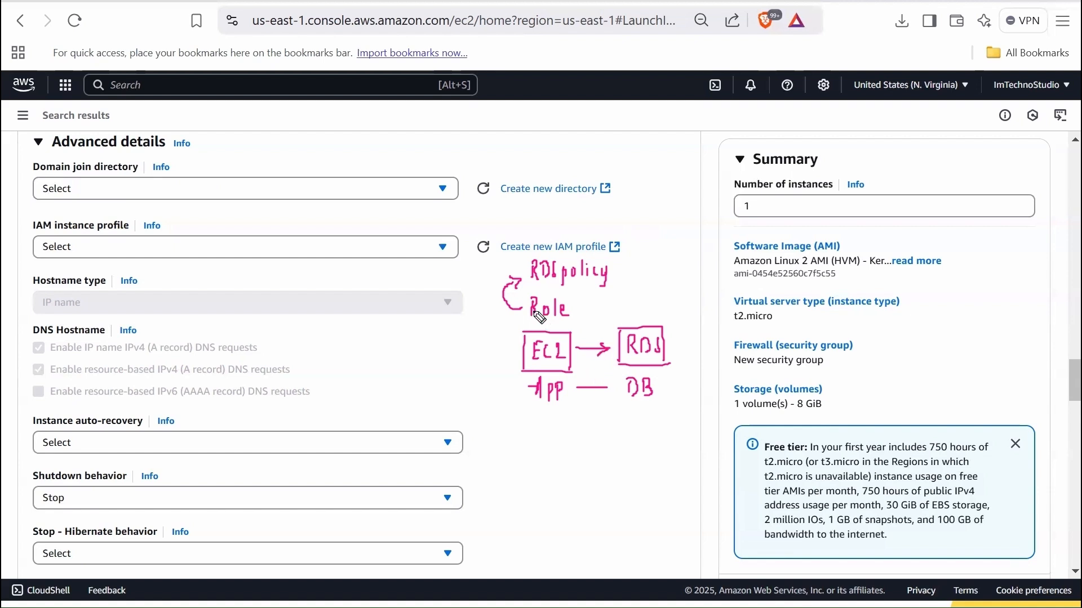
{"action": "left_click_drag", "start_coordinate": [134, 228], "coordinate": [169, 216]}
{"action": "left_click_drag", "start_coordinate": [573, 312], "coordinate": [580, 308]}
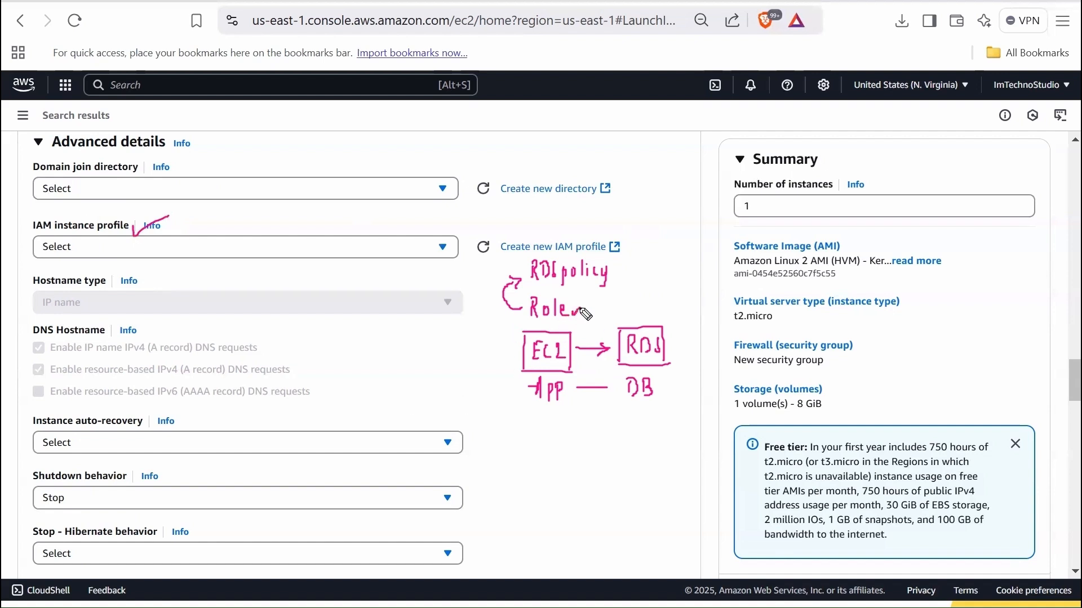
{"action": "mouse_move", "coordinate": [519, 321]}
{"action": "left_mouse_down"}
{"action": "mouse_move", "coordinate": [524, 339]}
{"action": "mouse_move", "coordinate": [509, 344]}
{"action": "left_mouse_up"}
{"action": "left_click_drag", "start_coordinate": [615, 271], "coordinate": [631, 262]}
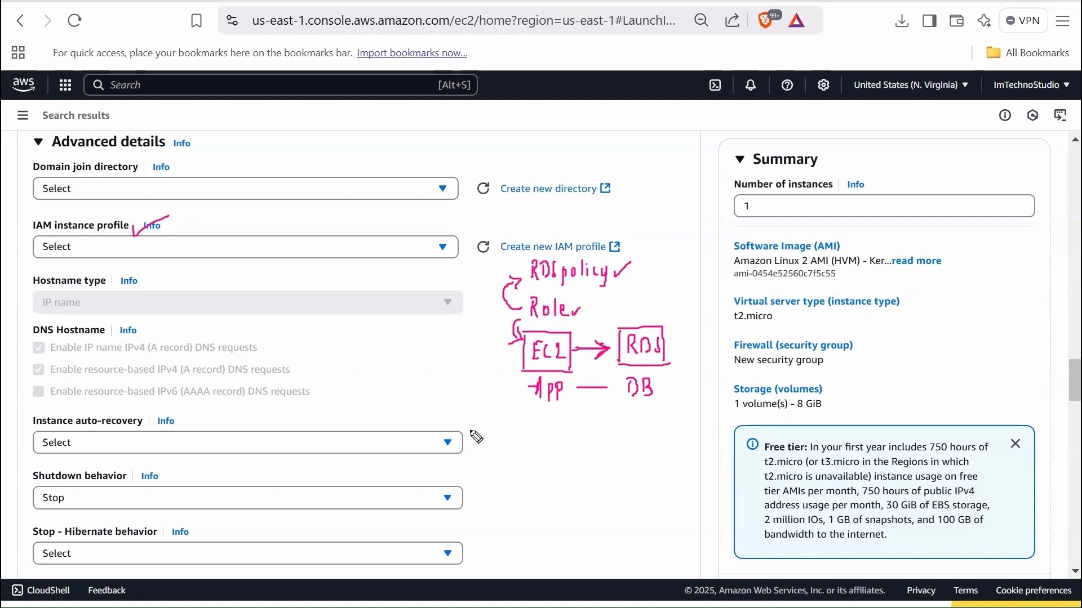
{"action": "key", "text": "Escape"}
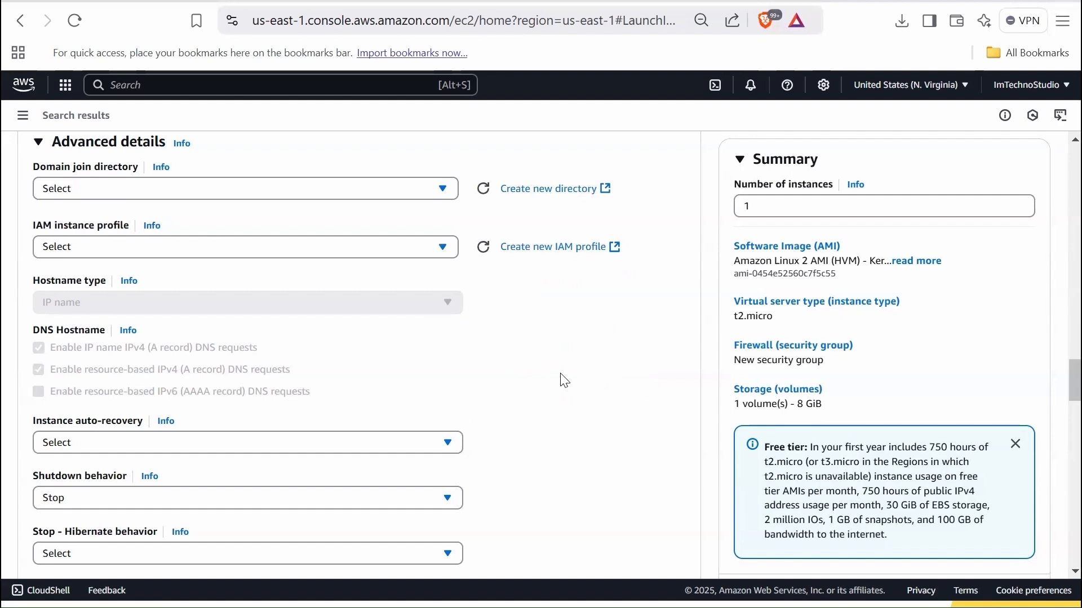
- Examine the remaining advanced details from shutdown behavior through metadata and user data, and review the instance summary
{"action": "scroll", "coordinate": [546, 438], "scroll_direction": "down", "scroll_amount": 5}
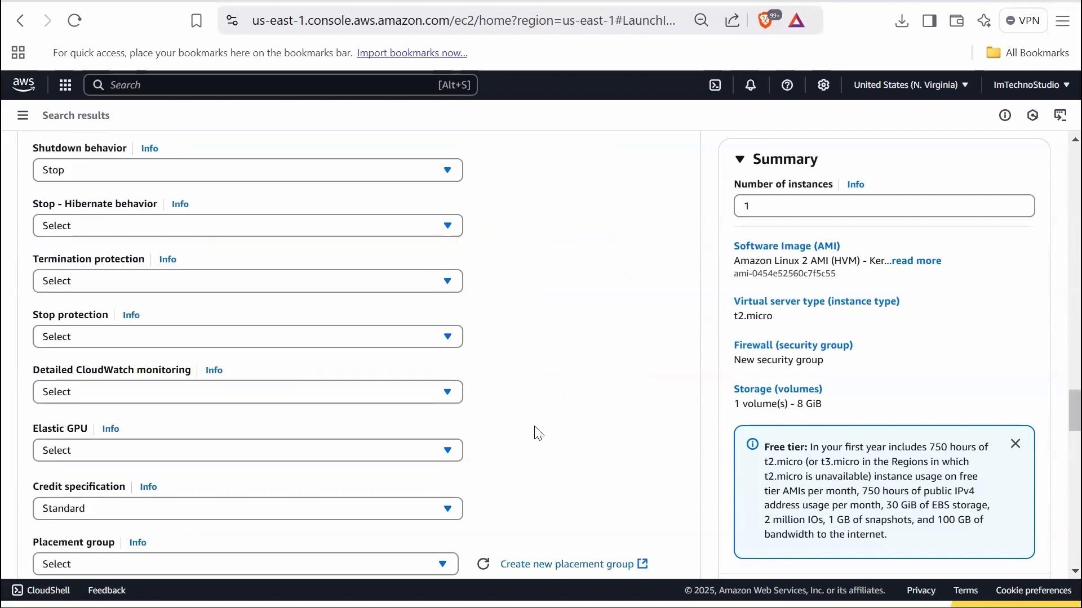
{"action": "scroll", "coordinate": [538, 437], "scroll_direction": "down", "scroll_amount": 10}
{"action": "left_click", "coordinate": [214, 331]}
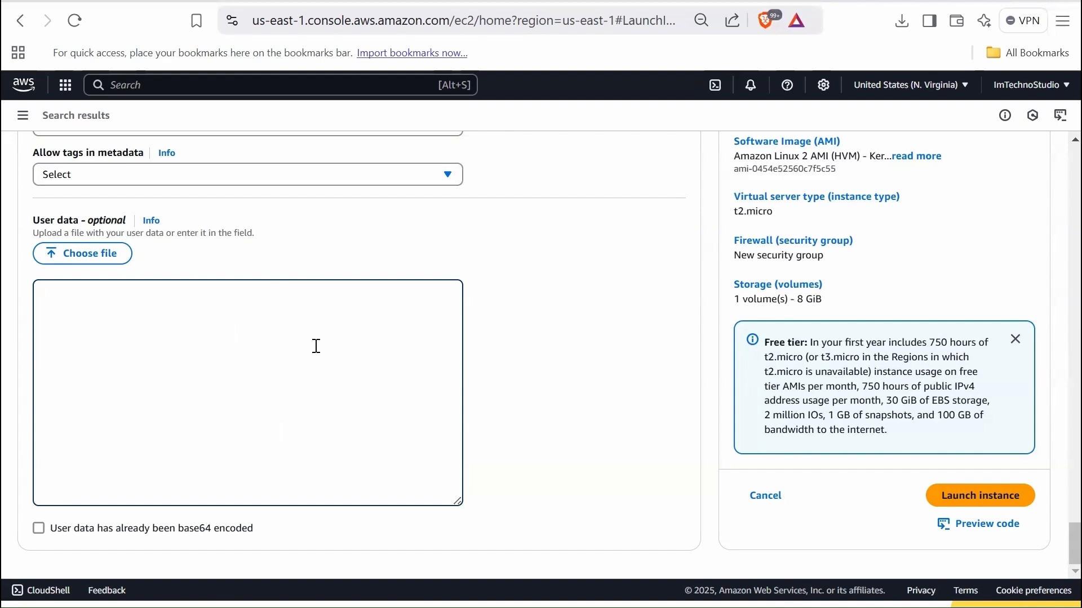
{"action": "scroll", "coordinate": [316, 346], "scroll_direction": "up", "scroll_amount": 5}
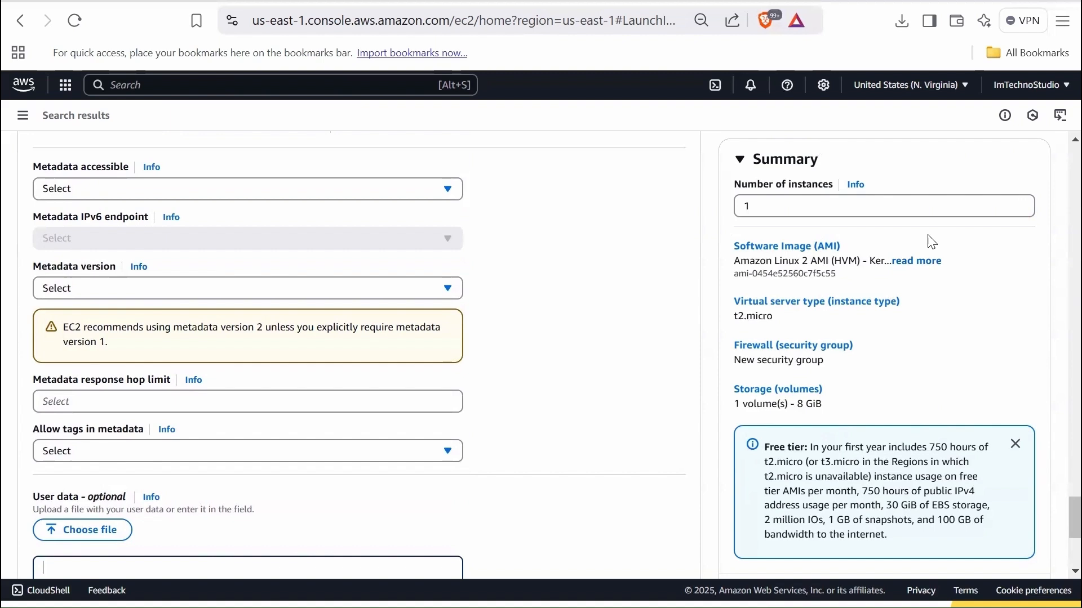
{"action": "scroll", "coordinate": [907, 369], "scroll_direction": "down", "scroll_amount": 1}
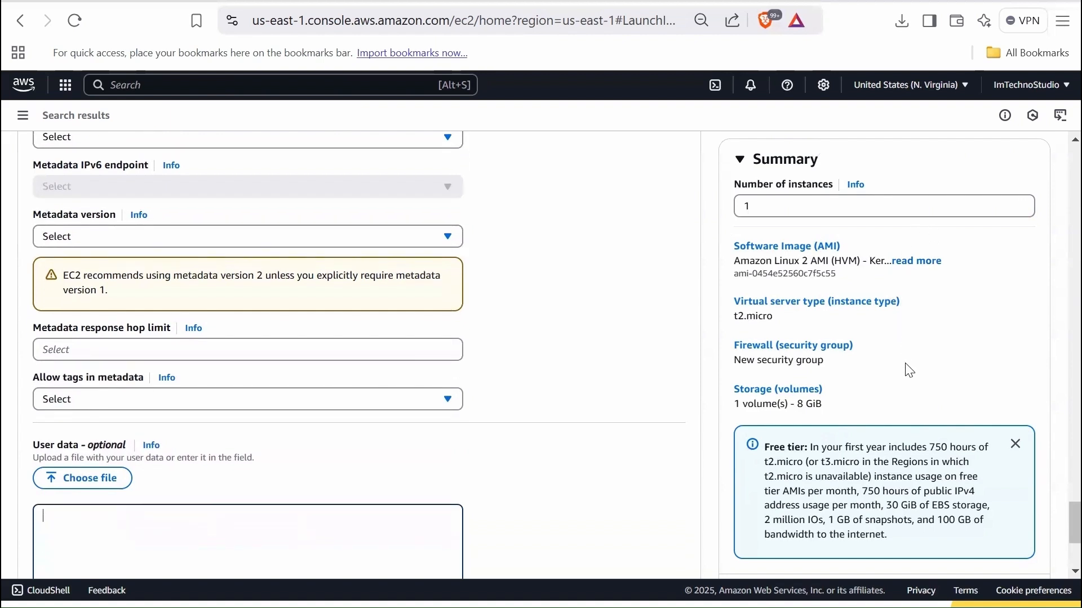
{"action": "scroll", "coordinate": [910, 370], "scroll_direction": "down", "scroll_amount": 1}
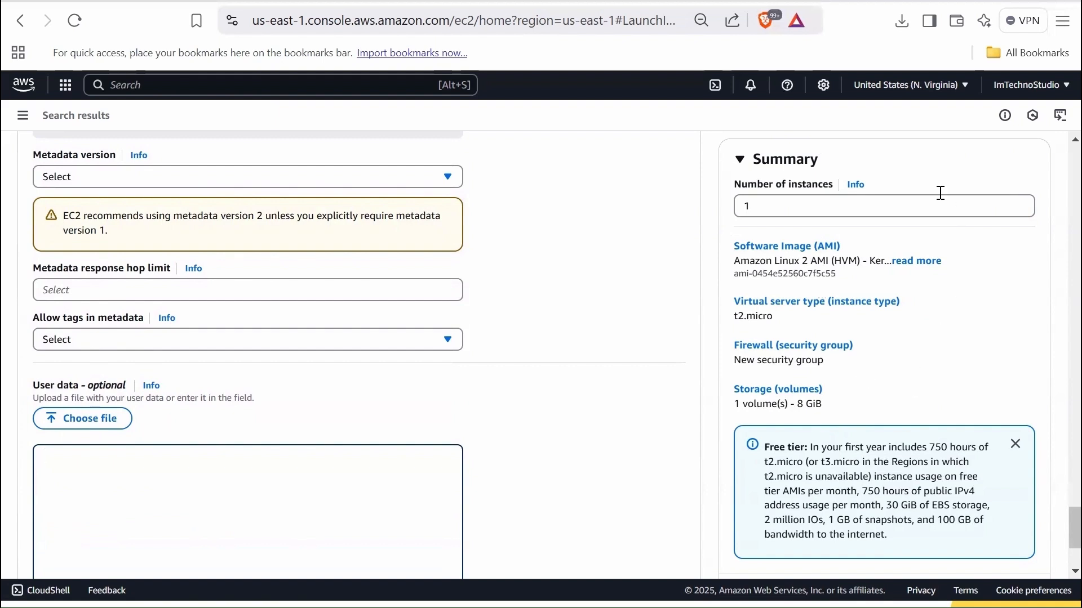
{"action": "scroll", "coordinate": [913, 350], "scroll_direction": "down", "scroll_amount": 3}
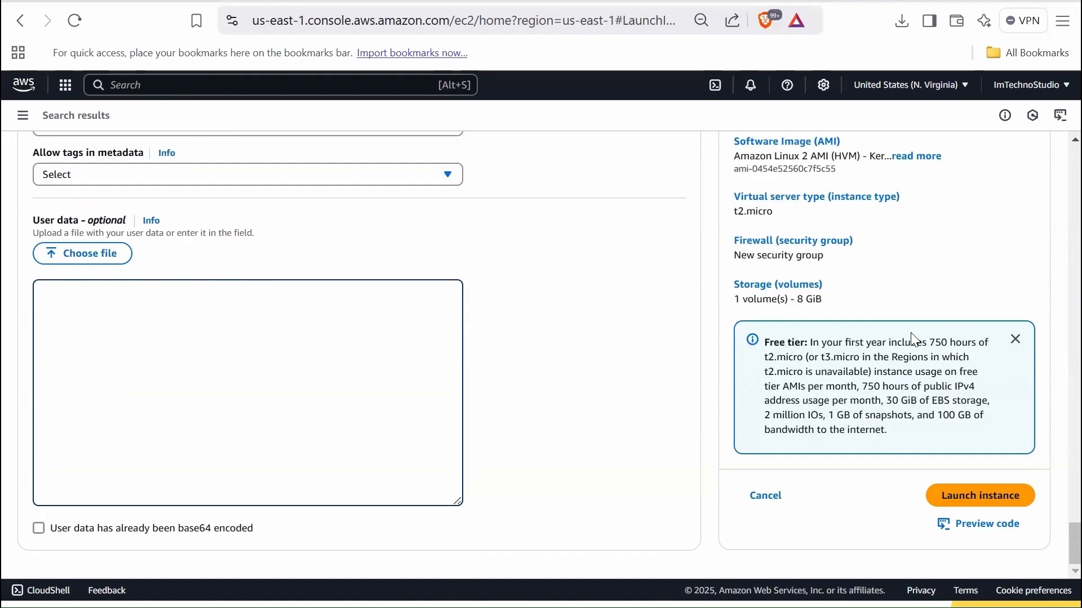
- Launch the instance and open the list of all instances
{"action": "left_click", "coordinate": [992, 497]}
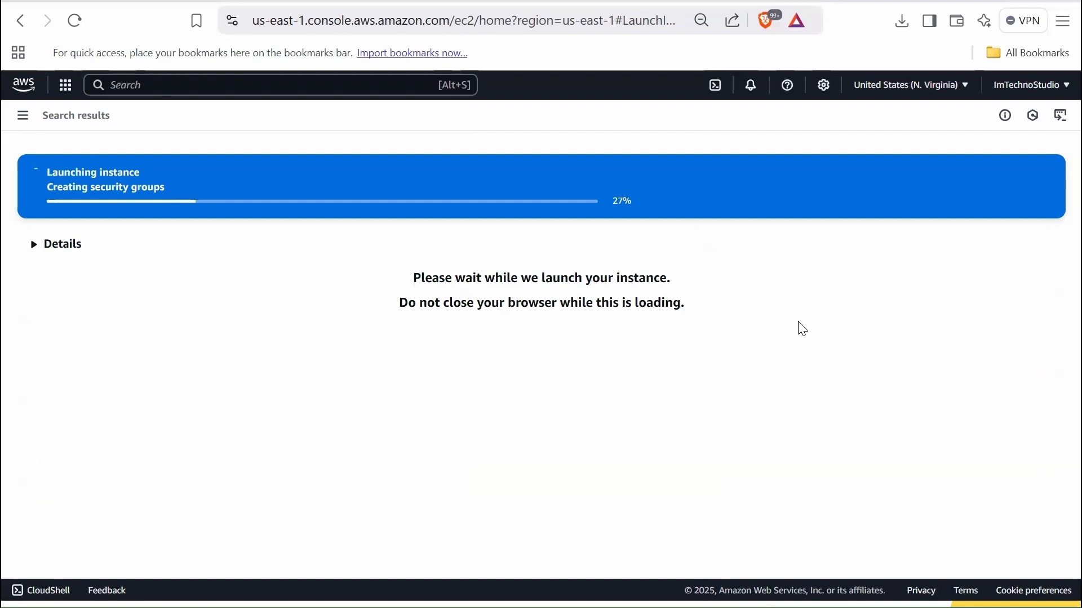
{"action": "scroll", "coordinate": [800, 450], "scroll_direction": "down", "scroll_amount": 3}
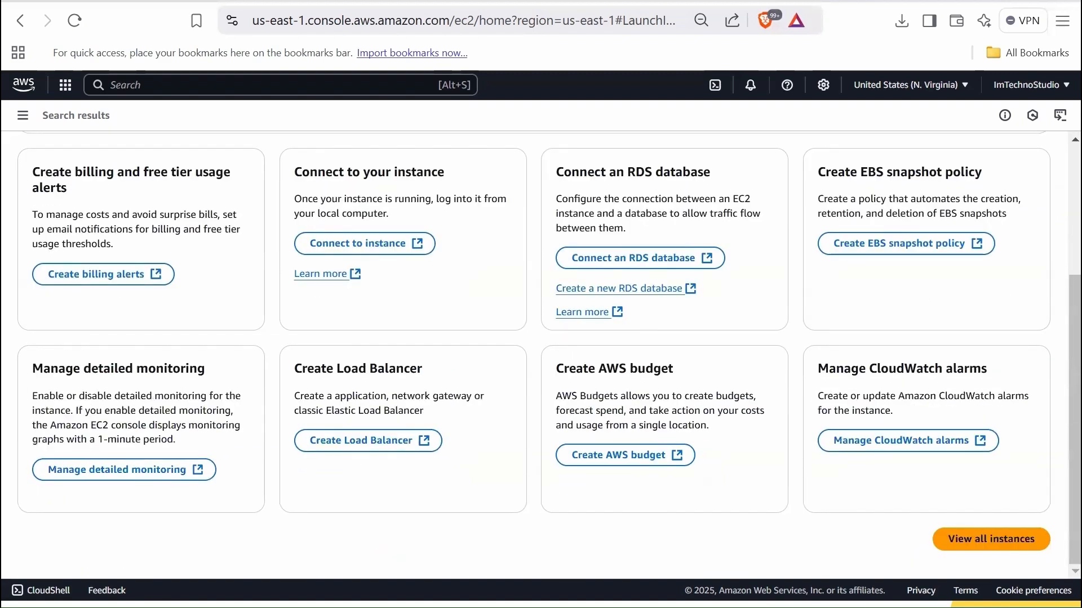
{"action": "left_click", "coordinate": [998, 538]}
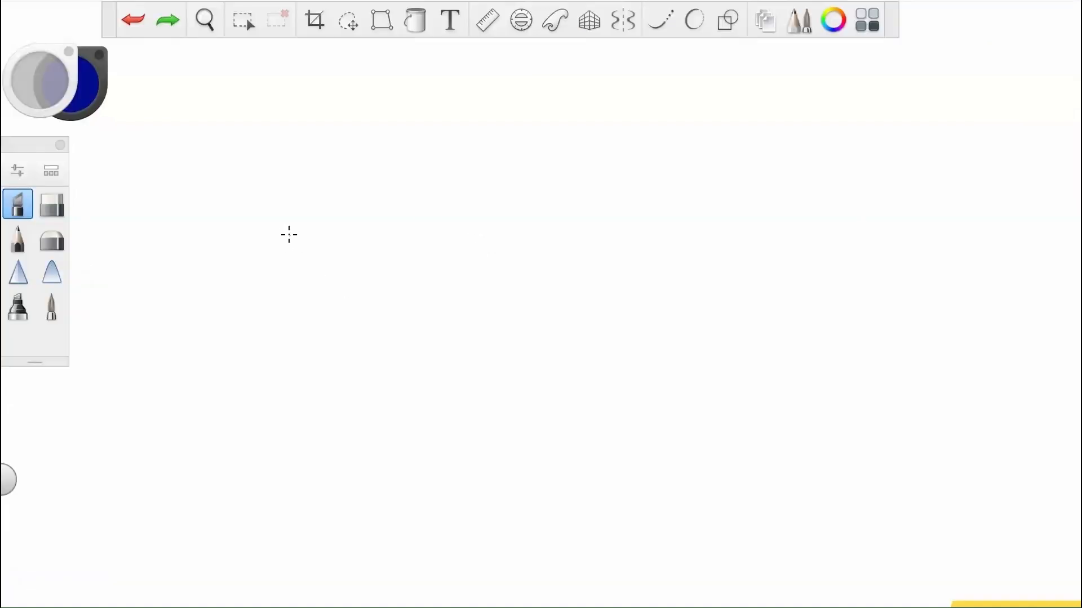
- Switch to SketchBook and draw a computer with an arrow labelled Connect pointing to a box labelled EC2
{"action": "mouse_move", "coordinate": [299, 230]}
{"action": "left_mouse_down"}
{"action": "mouse_move", "coordinate": [298, 250]}
{"action": "mouse_move", "coordinate": [333, 250]}
{"action": "left_mouse_up"}
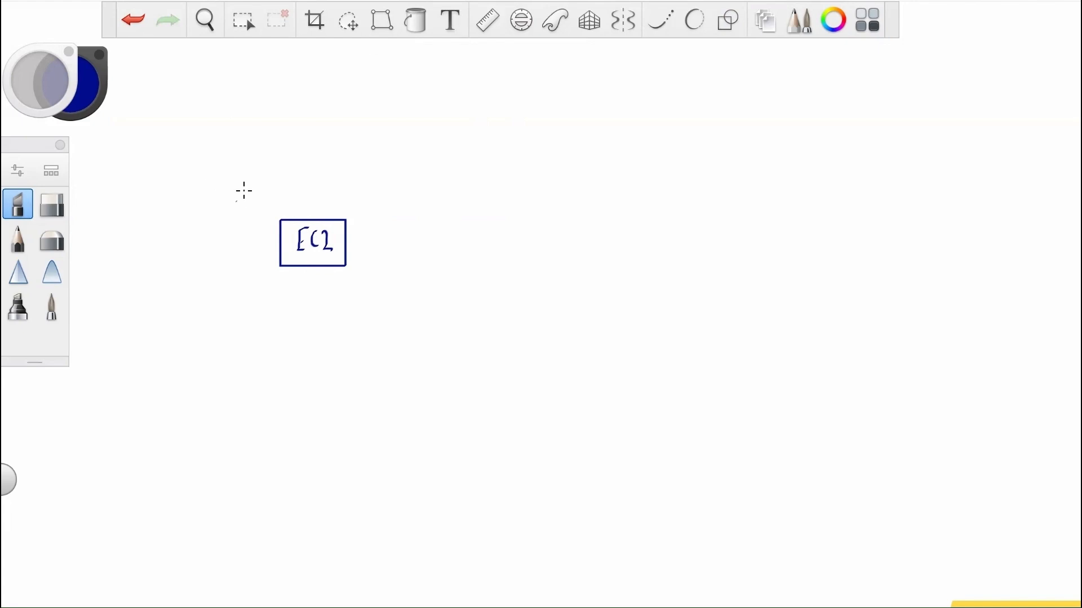
{"action": "left_click_drag", "start_coordinate": [144, 249], "coordinate": [145, 252]}
{"action": "left_click_drag", "start_coordinate": [145, 231], "coordinate": [167, 231]}
{"action": "left_click_drag", "start_coordinate": [167, 232], "coordinate": [167, 243]}
{"action": "left_click_drag", "start_coordinate": [166, 243], "coordinate": [166, 252]}
{"action": "left_click_drag", "start_coordinate": [184, 247], "coordinate": [273, 246]}
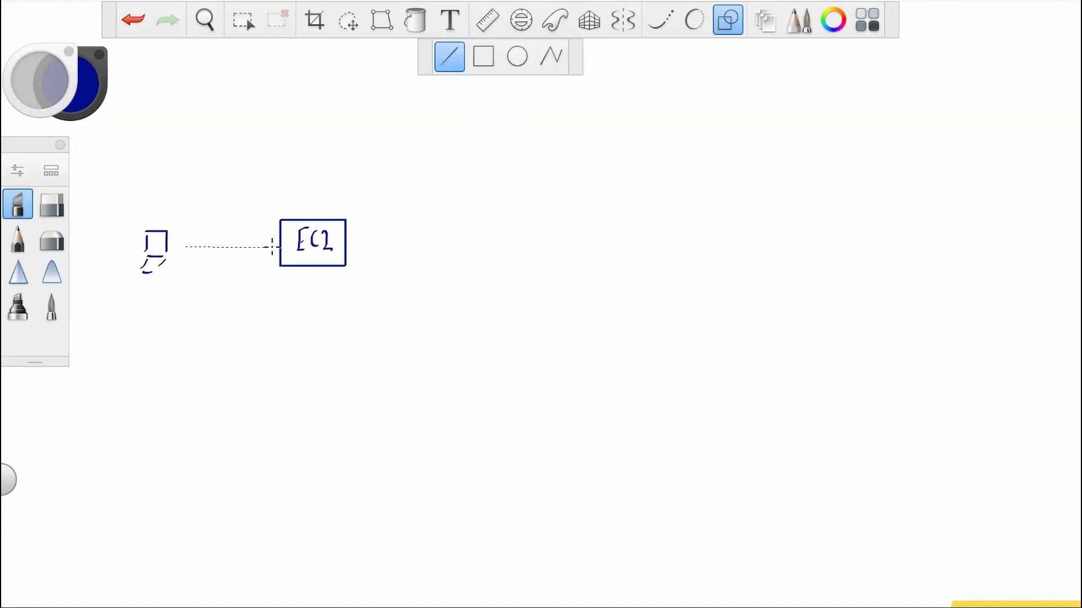
{"action": "left_click_drag", "start_coordinate": [258, 215], "coordinate": [266, 215]}
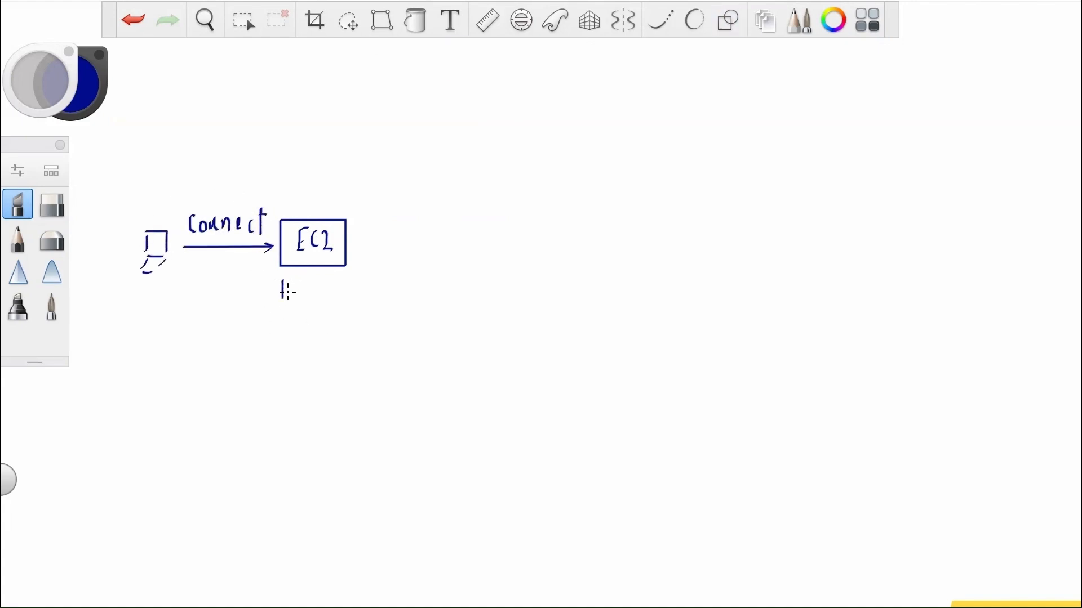
- Write Web Server below the EC2 box and Pub IP above it, joined to the box by a vertical line
{"action": "left_click_drag", "start_coordinate": [282, 283], "coordinate": [320, 298]}
{"action": "left_click_drag", "start_coordinate": [337, 282], "coordinate": [333, 299]}
{"action": "left_click_drag", "start_coordinate": [341, 292], "coordinate": [381, 293]}
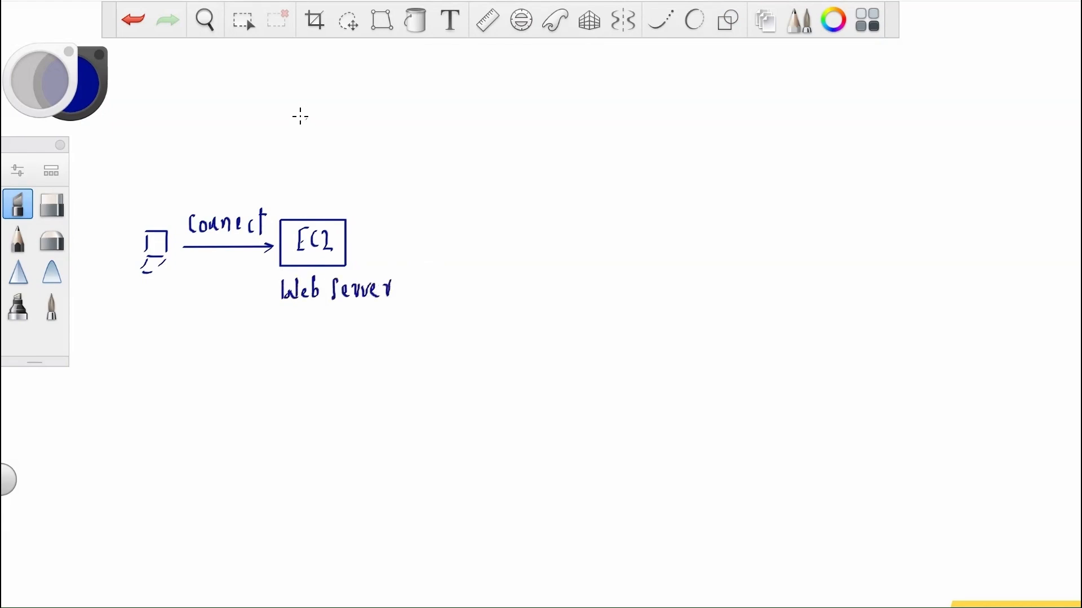
{"action": "mouse_move", "coordinate": [304, 107]}
{"action": "left_mouse_down"}
{"action": "mouse_move", "coordinate": [304, 120]}
{"action": "mouse_move", "coordinate": [337, 129]}
{"action": "left_mouse_up"}
{"action": "left_click_drag", "start_coordinate": [348, 111], "coordinate": [348, 130]}
{"action": "left_click_drag", "start_coordinate": [353, 130], "coordinate": [360, 118]}
{"action": "left_click_drag", "start_coordinate": [322, 151], "coordinate": [321, 216]}
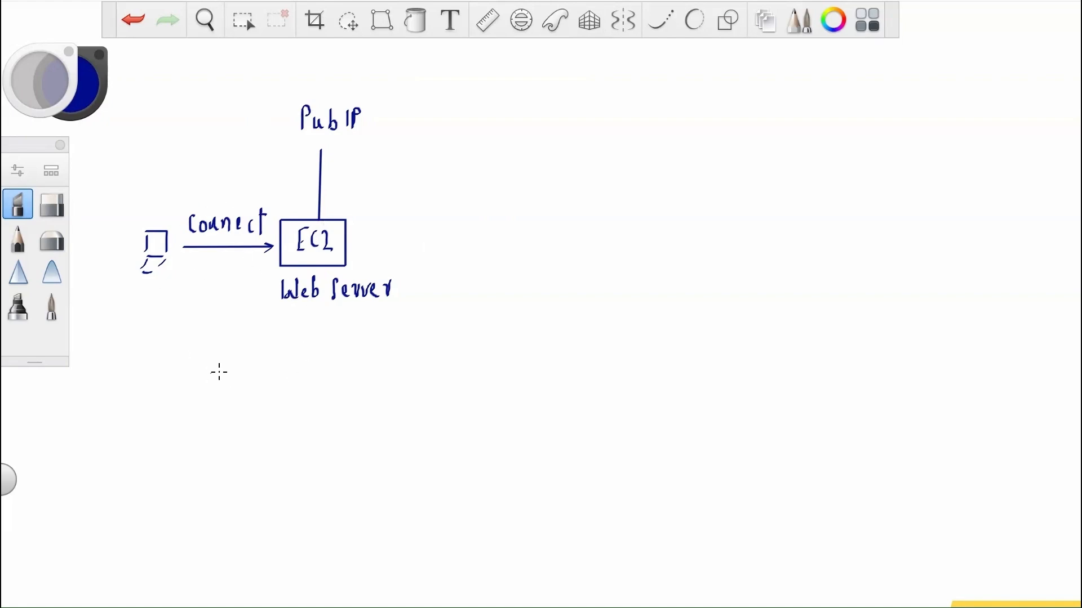
- Change the brush color to purple and write fb beside the EC2 box
{"action": "left_click", "coordinate": [86, 100]}
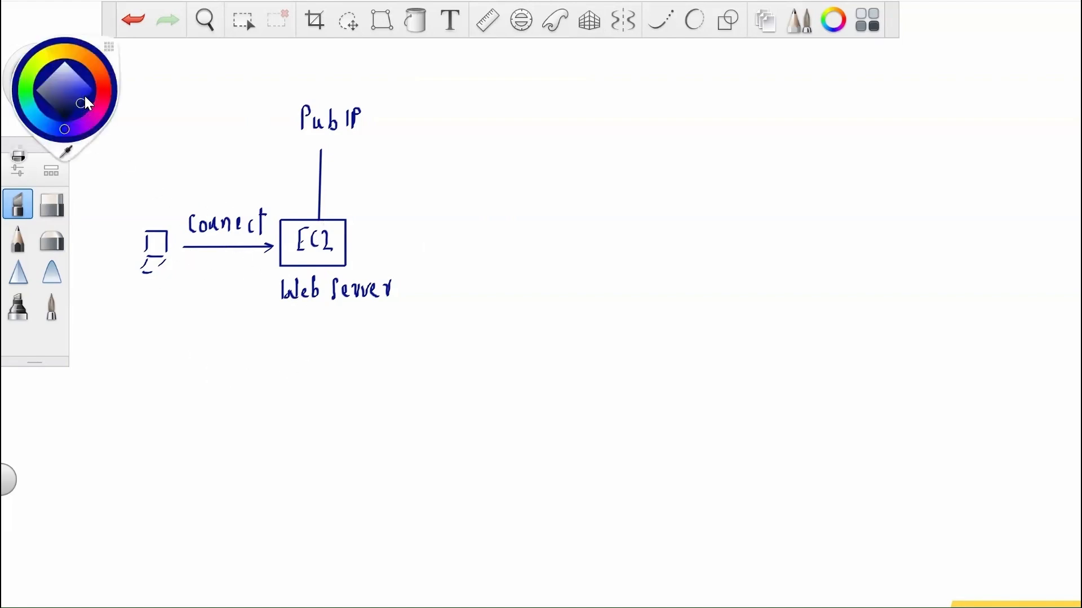
{"action": "left_click", "coordinate": [84, 114]}
{"action": "left_click_drag", "start_coordinate": [366, 235], "coordinate": [361, 261]}
{"action": "left_click_drag", "start_coordinate": [356, 248], "coordinate": [365, 246]}
{"action": "left_click_drag", "start_coordinate": [372, 237], "coordinate": [372, 253]}
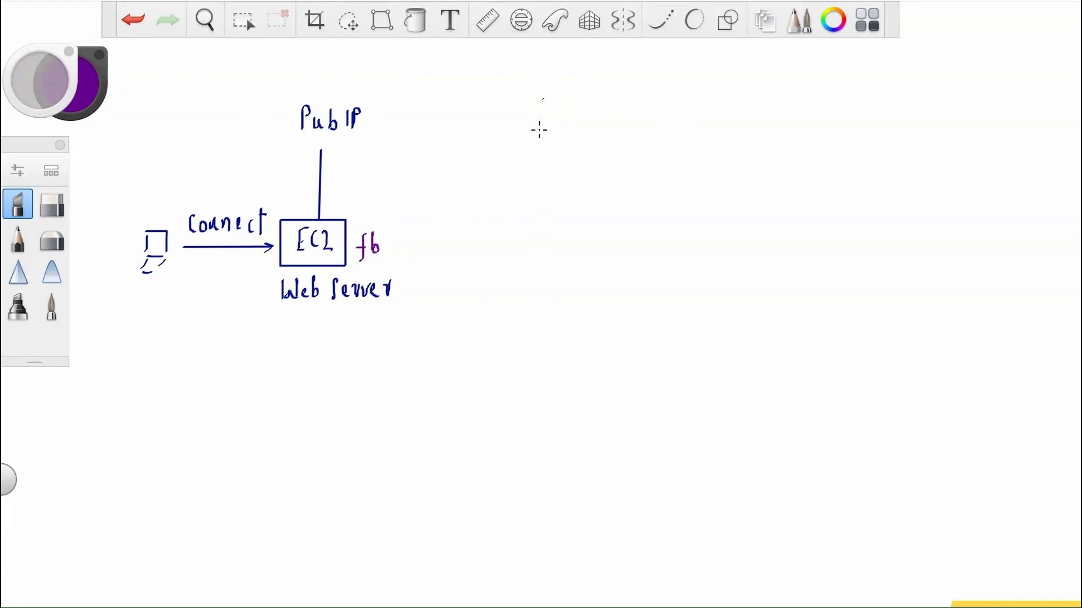
- Write facebook.com in purple, linked by lines to Pub IP and to a second computer labelled login page
{"action": "mouse_move", "coordinate": [542, 99]}
{"action": "left_mouse_down"}
{"action": "mouse_move", "coordinate": [551, 113]}
{"action": "mouse_move", "coordinate": [683, 120]}
{"action": "left_mouse_up"}
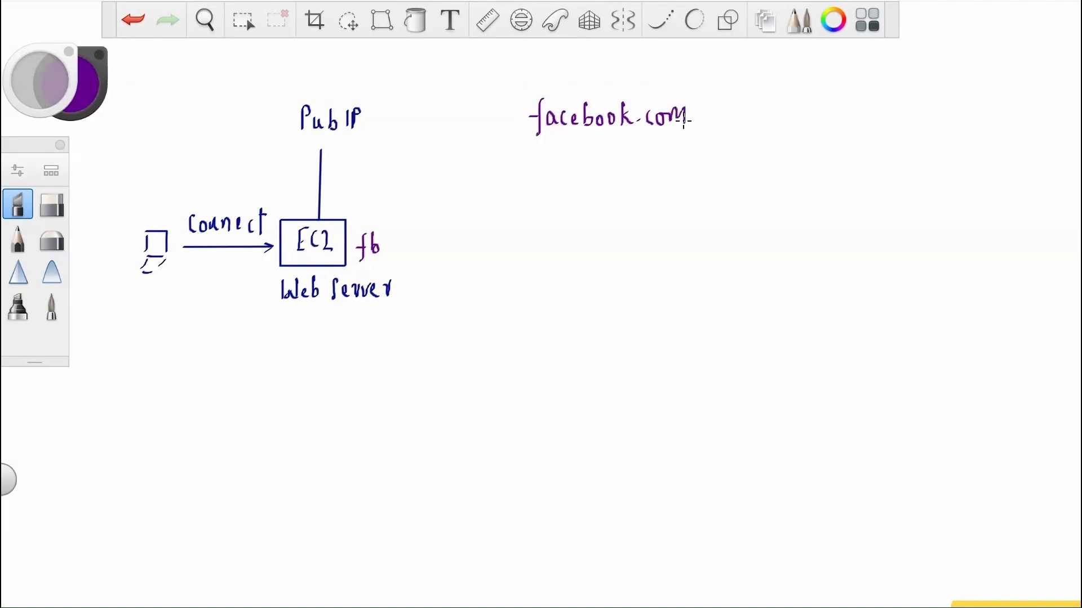
{"action": "left_click_drag", "start_coordinate": [696, 116], "coordinate": [737, 116]}
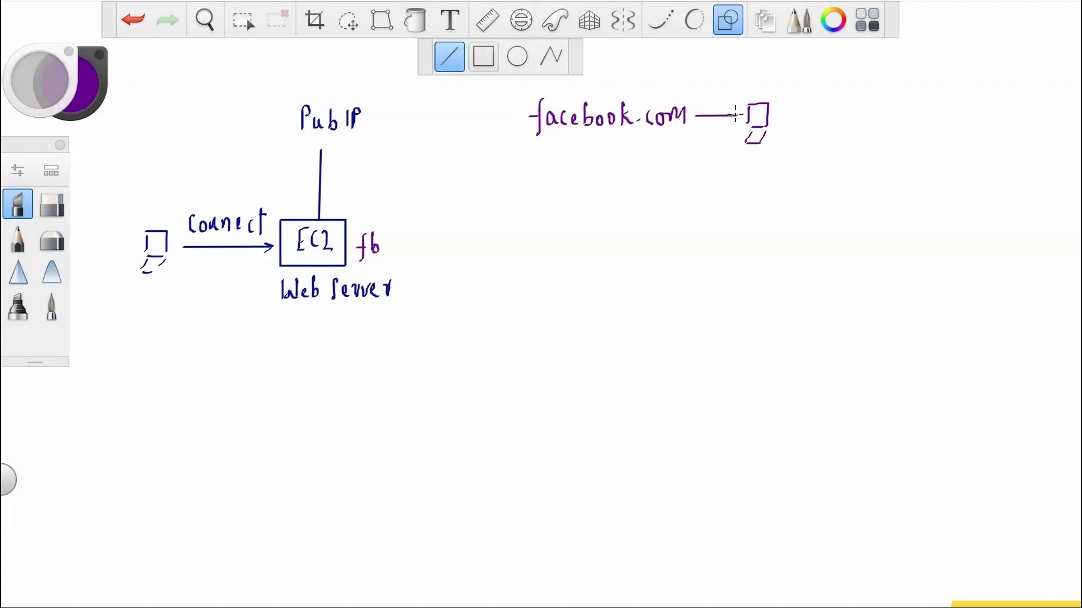
{"action": "left_click", "coordinate": [727, 20]}
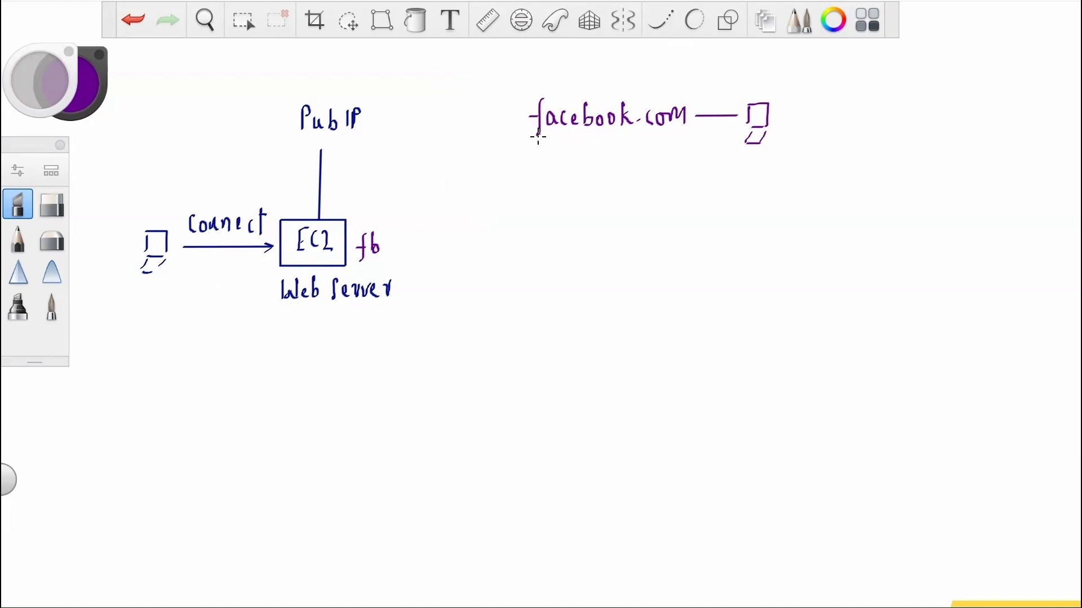
{"action": "left_click", "coordinate": [729, 28]}
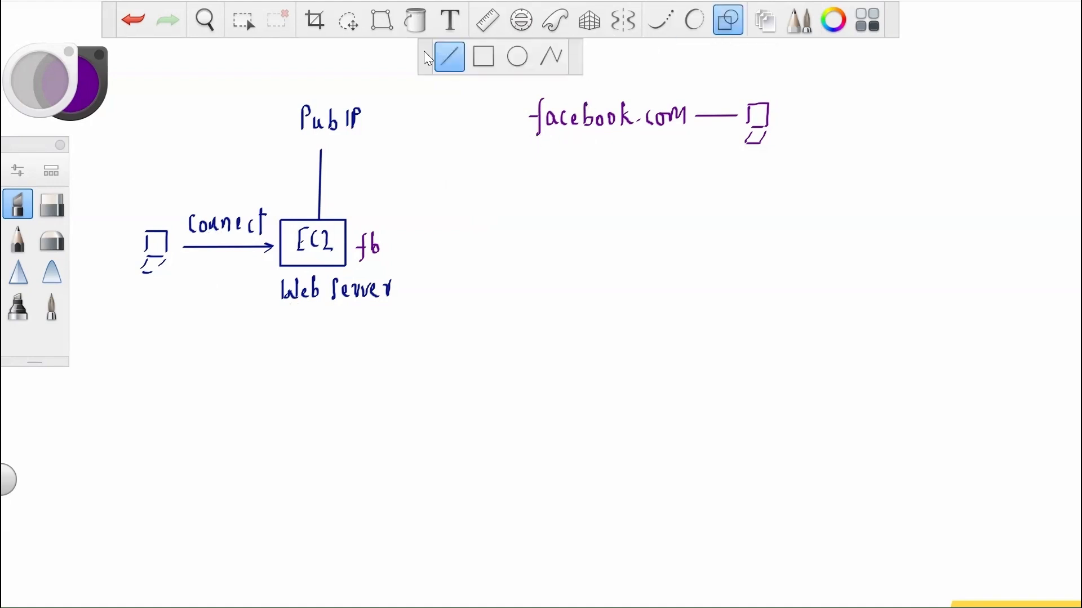
{"action": "left_click_drag", "start_coordinate": [380, 119], "coordinate": [514, 118]}
{"action": "left_click", "coordinate": [727, 27]}
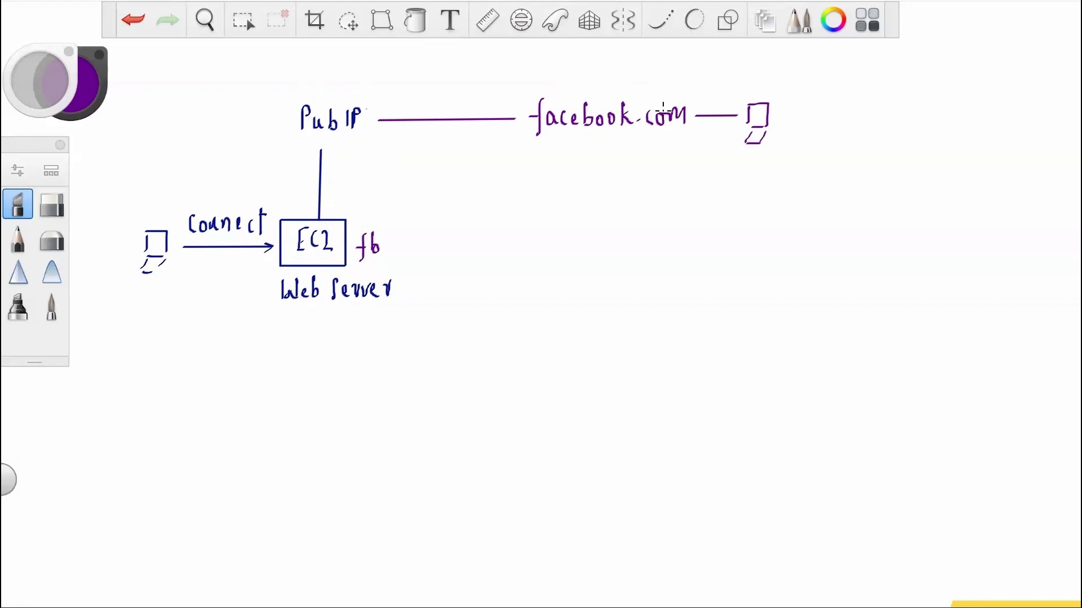
{"action": "mouse_move", "coordinate": [789, 106]}
{"action": "left_mouse_down"}
{"action": "mouse_move", "coordinate": [790, 131]}
{"action": "mouse_move", "coordinate": [799, 115]}
{"action": "mouse_move", "coordinate": [809, 134]}
{"action": "mouse_move", "coordinate": [904, 116]}
{"action": "left_mouse_up"}
- In blue, strike out fb and facebook.com, arc from Pub IP to the second computer, and replace login with default
{"action": "key", "text": "x"}
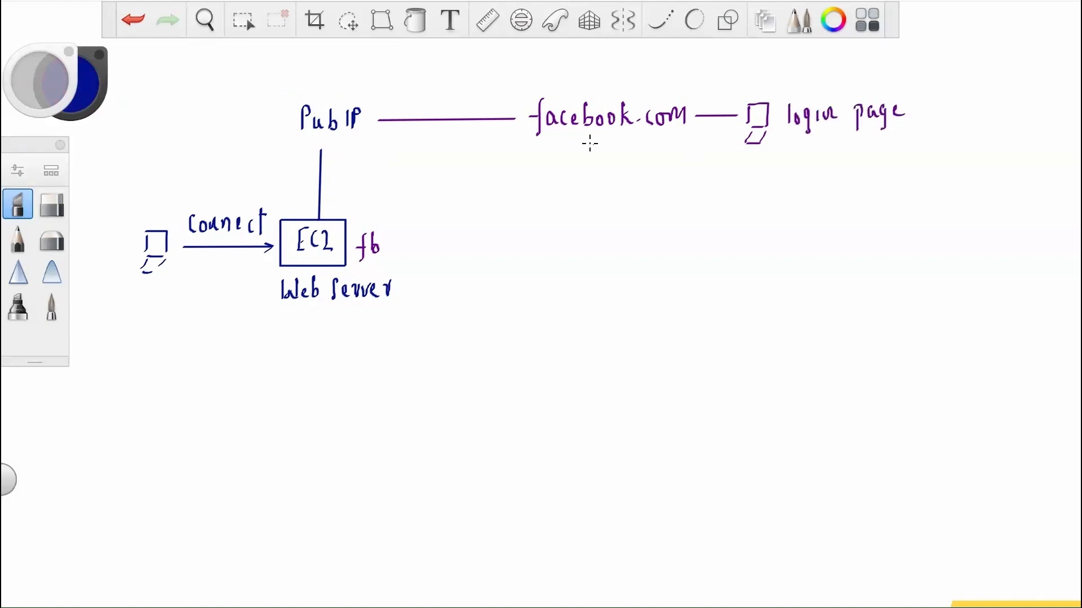
{"action": "left_click_drag", "start_coordinate": [356, 243], "coordinate": [381, 243]}
{"action": "left_click_drag", "start_coordinate": [530, 116], "coordinate": [676, 120]}
{"action": "mouse_move", "coordinate": [382, 102]}
{"action": "left_mouse_down"}
{"action": "mouse_move", "coordinate": [550, 58]}
{"action": "mouse_move", "coordinate": [733, 91]}
{"action": "left_mouse_up"}
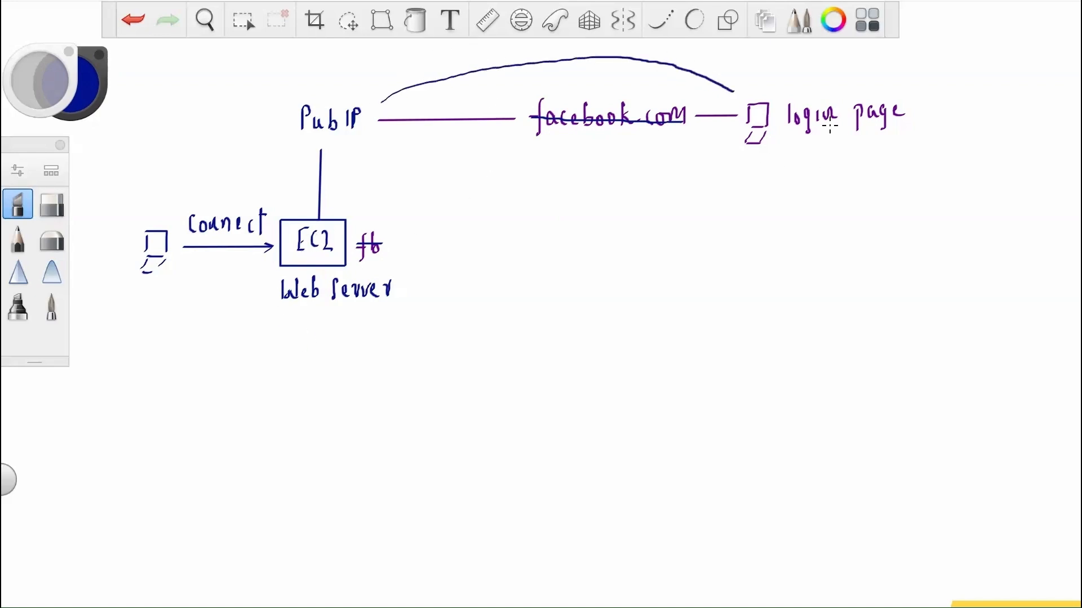
{"action": "mouse_move", "coordinate": [795, 117]}
{"action": "left_mouse_down"}
{"action": "mouse_move", "coordinate": [826, 112]}
{"action": "mouse_move", "coordinate": [799, 71]}
{"action": "mouse_move", "coordinate": [814, 99]}
{"action": "mouse_move", "coordinate": [854, 71]}
{"action": "mouse_move", "coordinate": [864, 75]}
{"action": "left_mouse_up"}
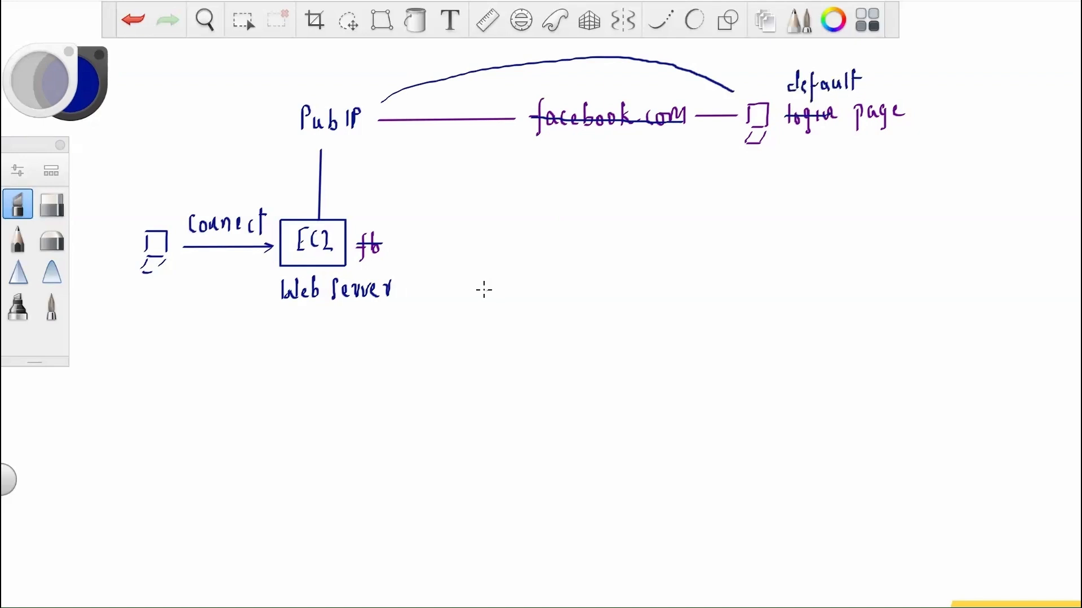